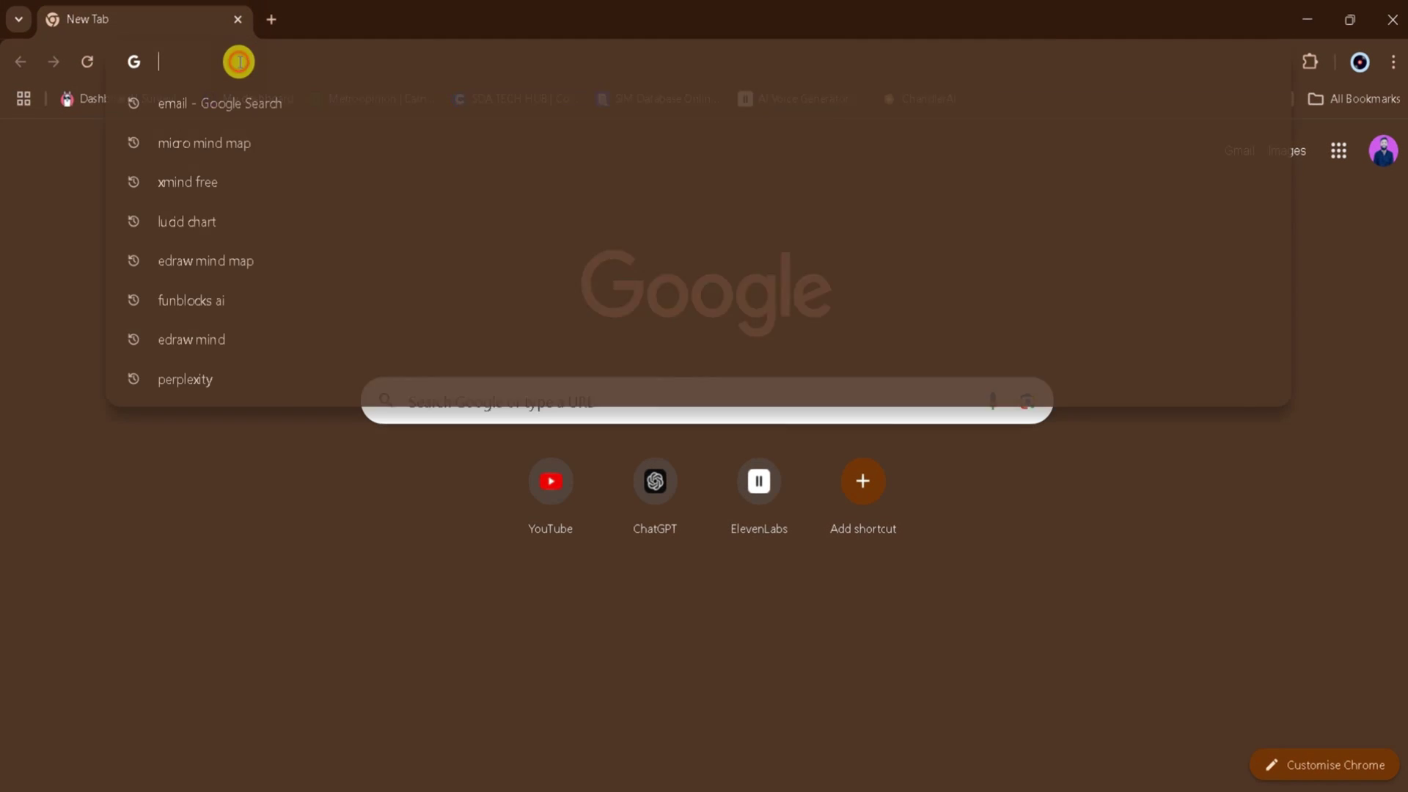
Search Google for 'miro mind map' and open Miro's Mind Mapping Tool result.
{"action": "type", "text": "miro mi"}
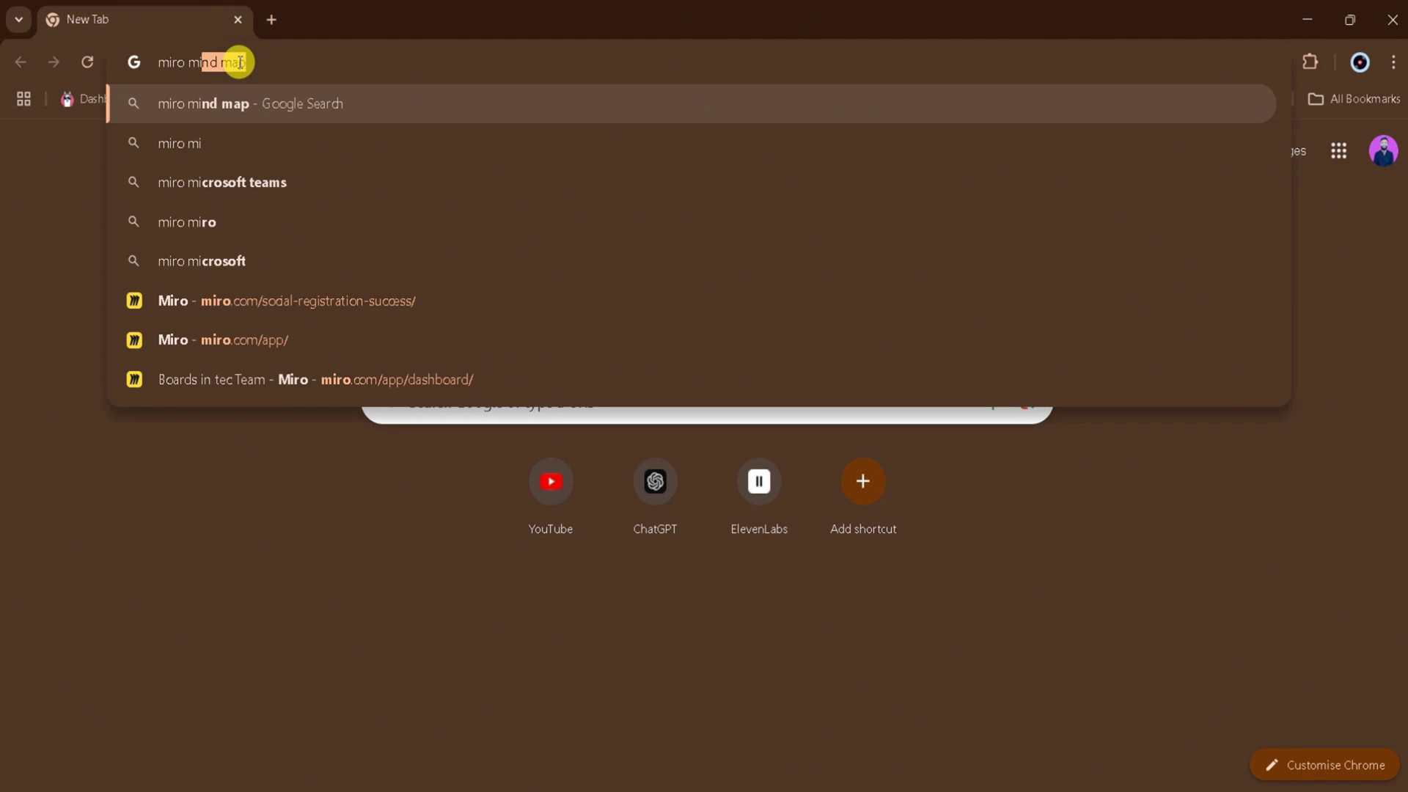
{"action": "left_click", "coordinate": [208, 102]}
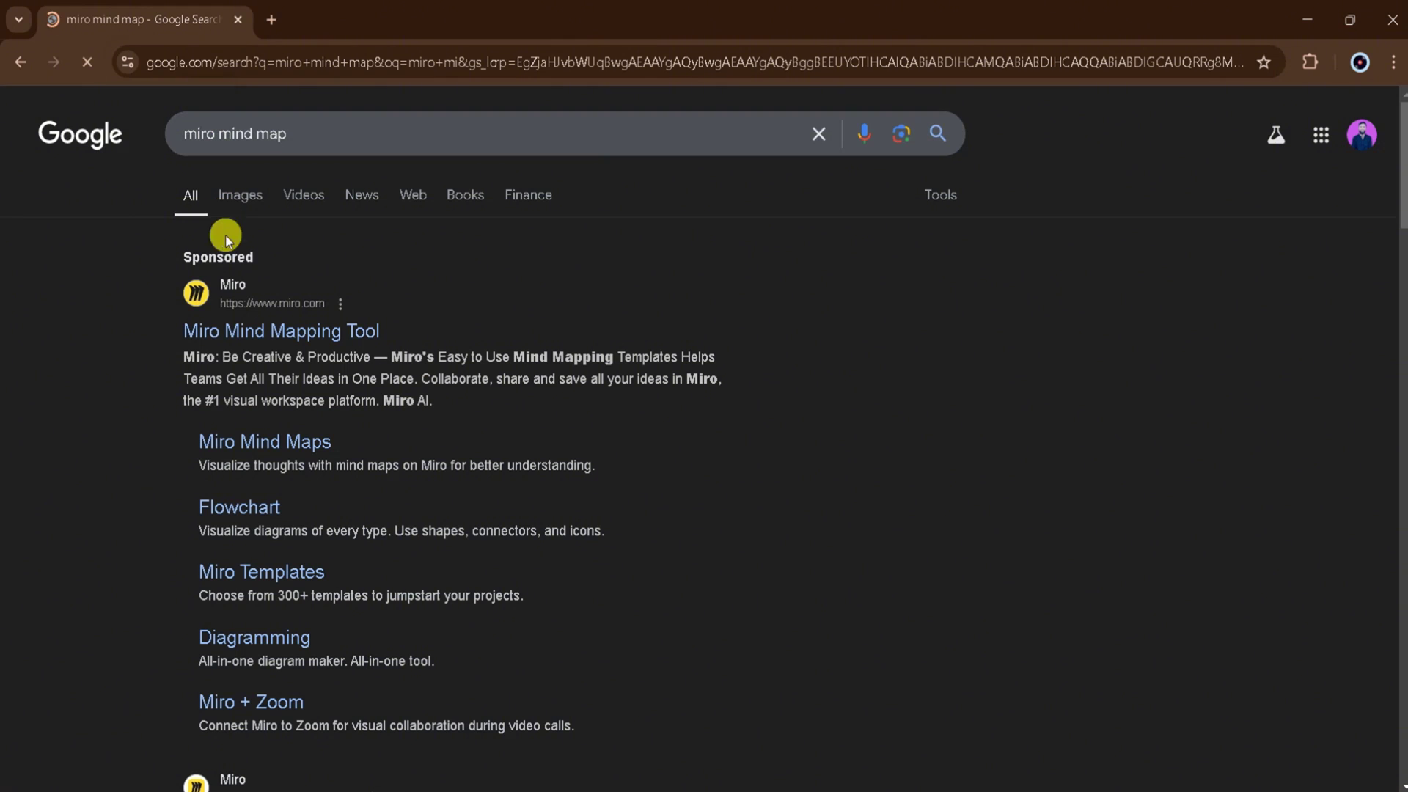
{"action": "left_click", "coordinate": [240, 343]}
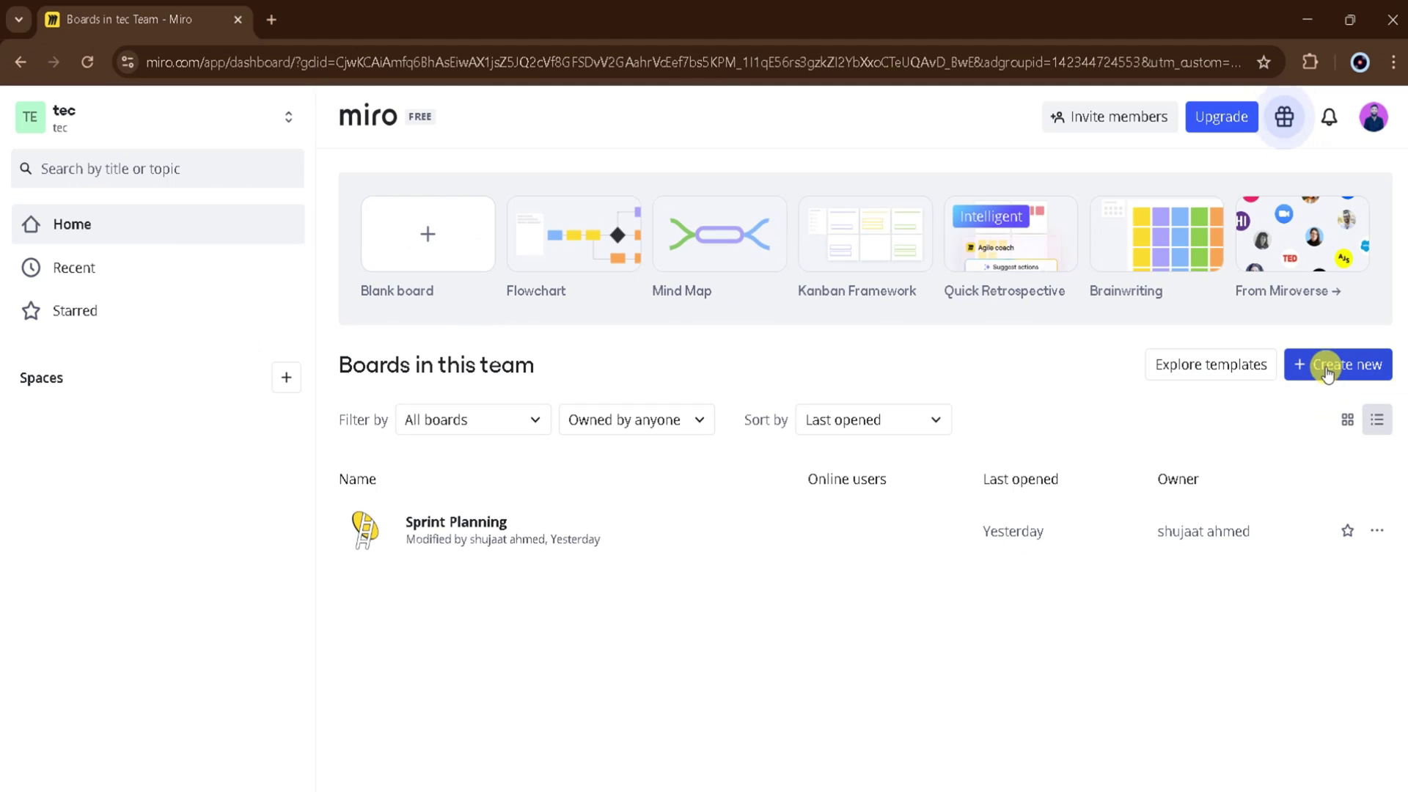
Create a new blank board and rename it from Untitled to 'mind map'.
{"action": "left_click", "coordinate": [1327, 372]}
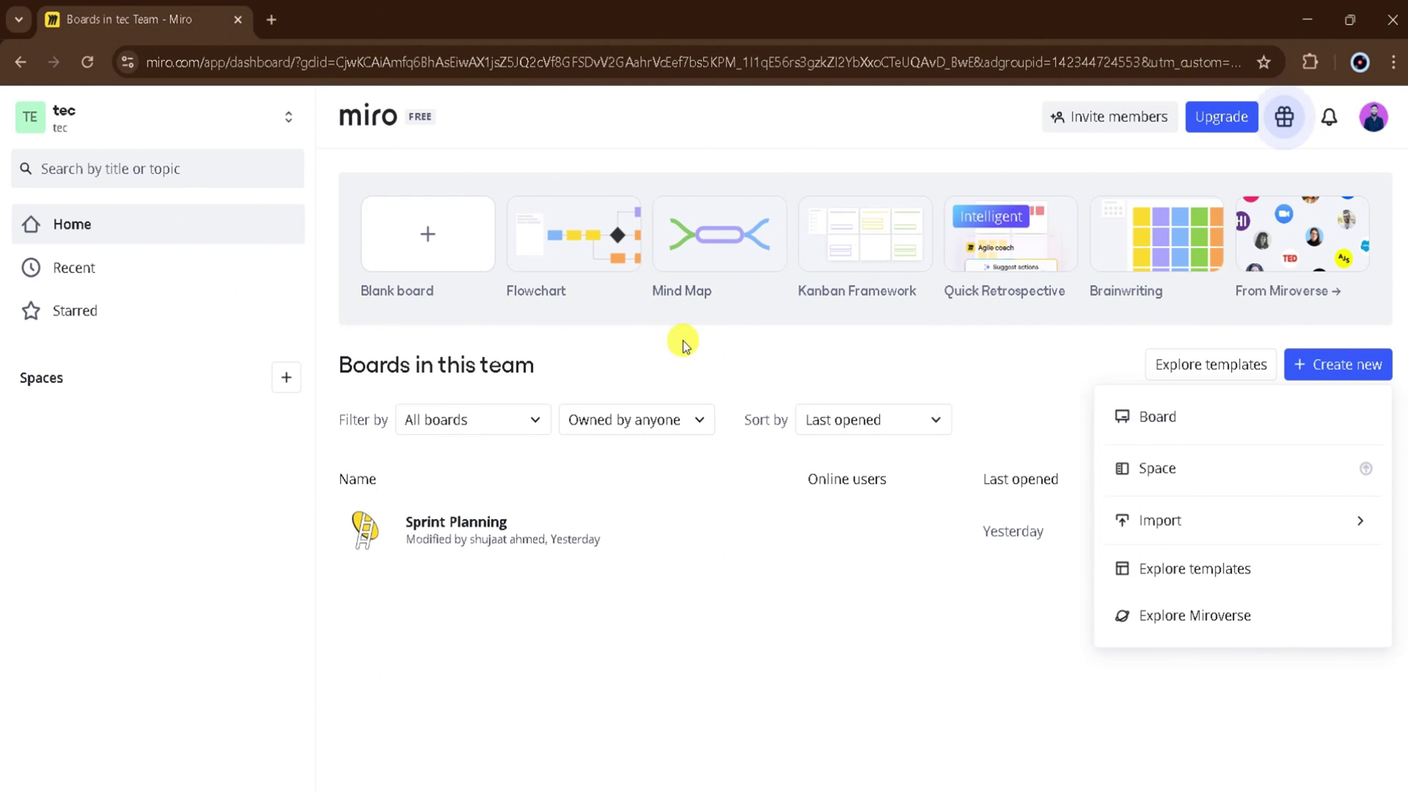
{"action": "left_click", "coordinate": [1157, 422]}
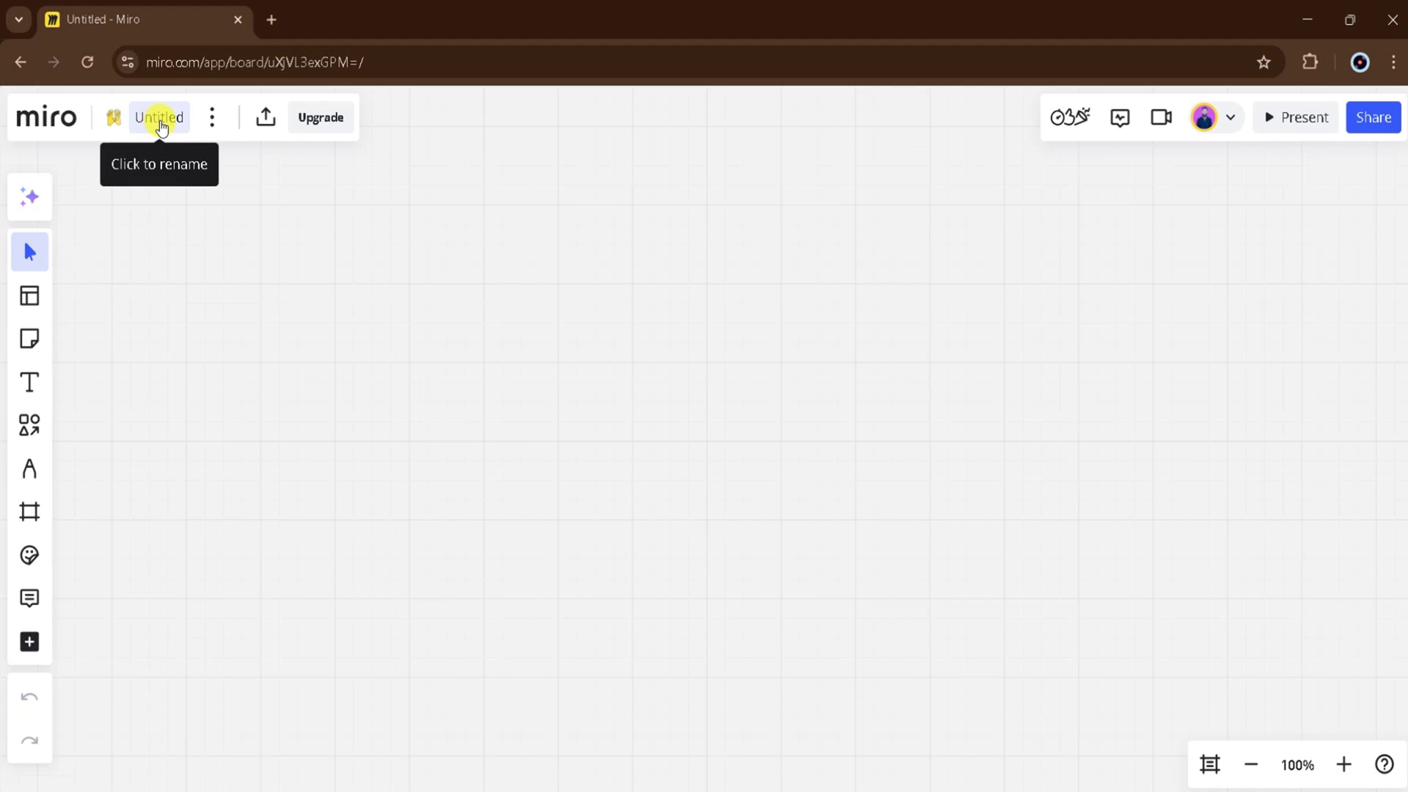
{"action": "left_click", "coordinate": [161, 120]}
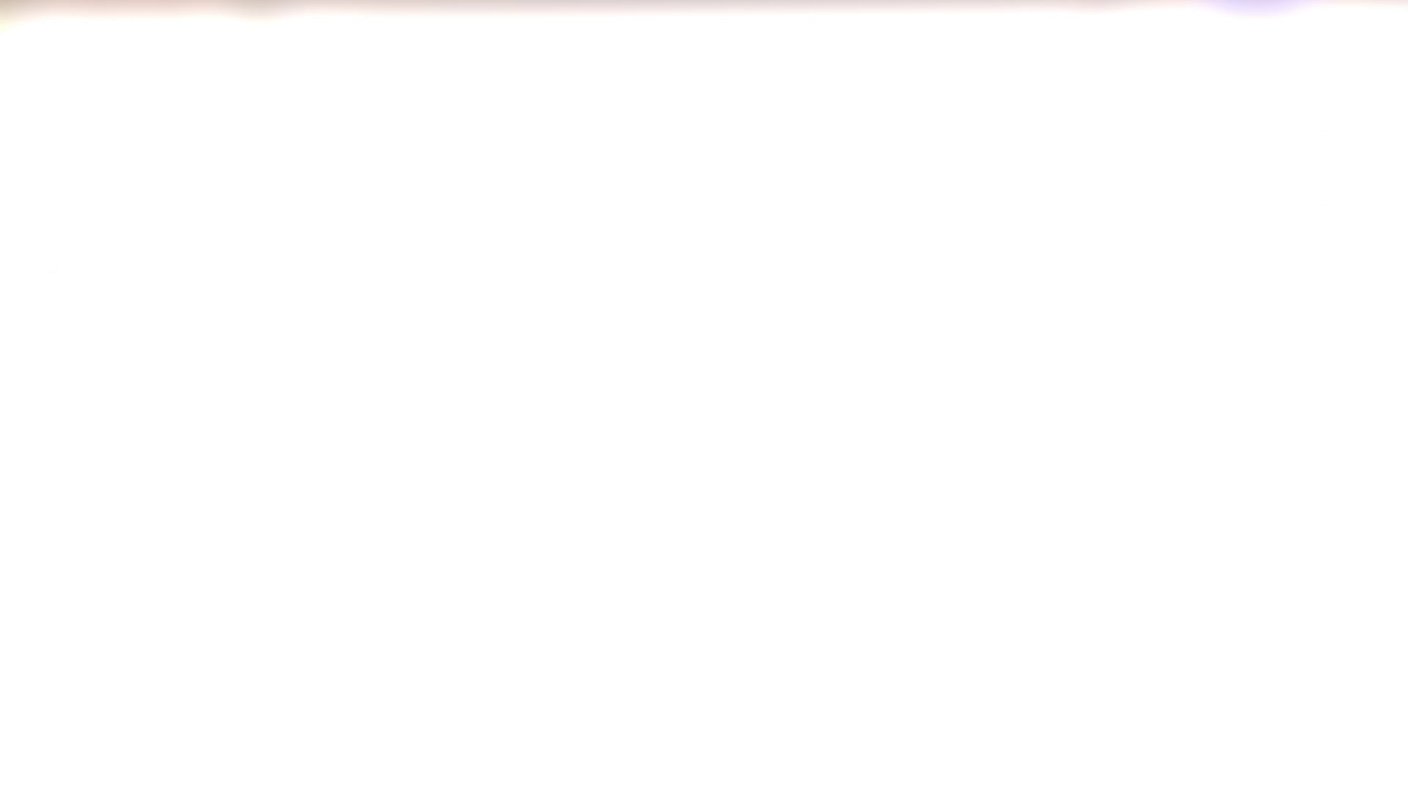
{"action": "type", "text": "mind map"}
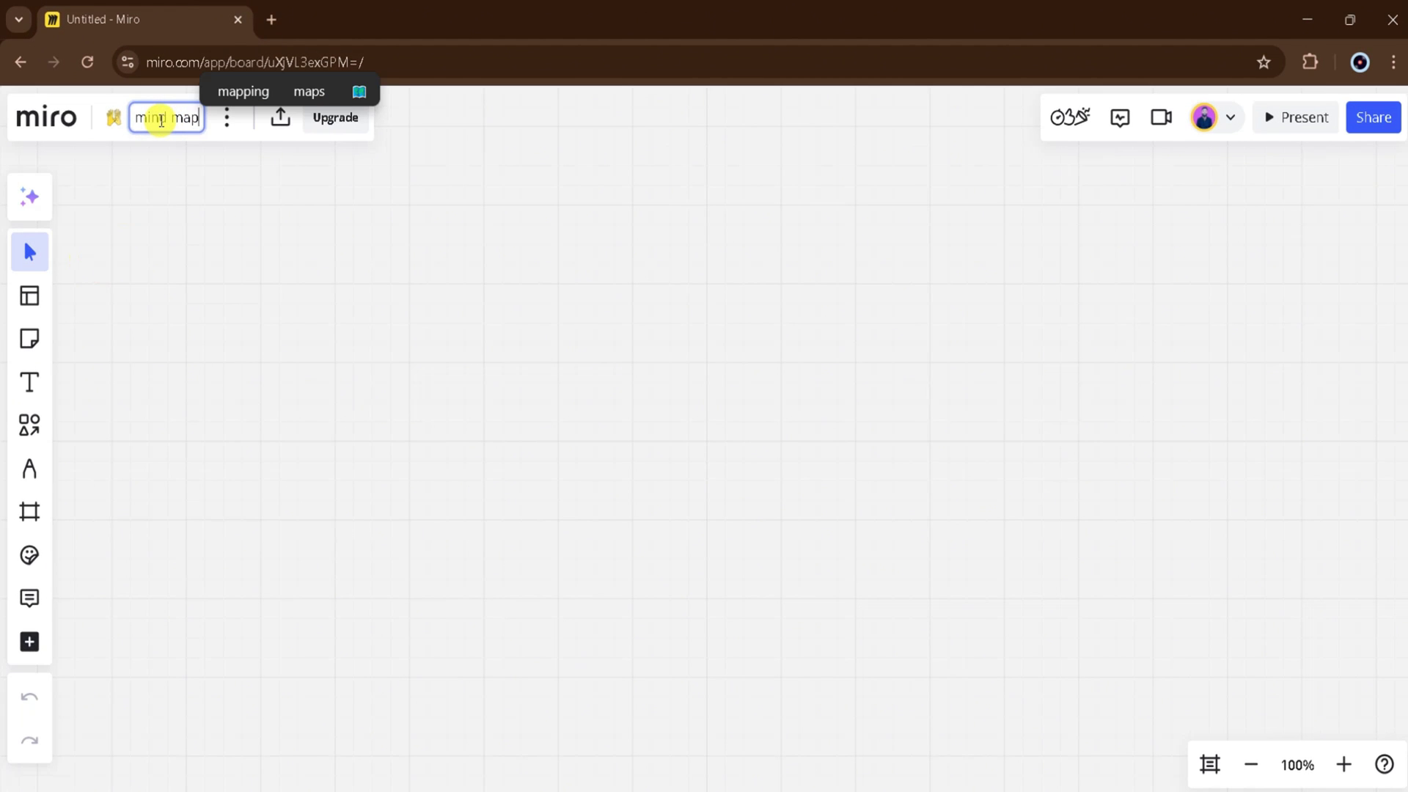
{"action": "key", "text": "Return"}
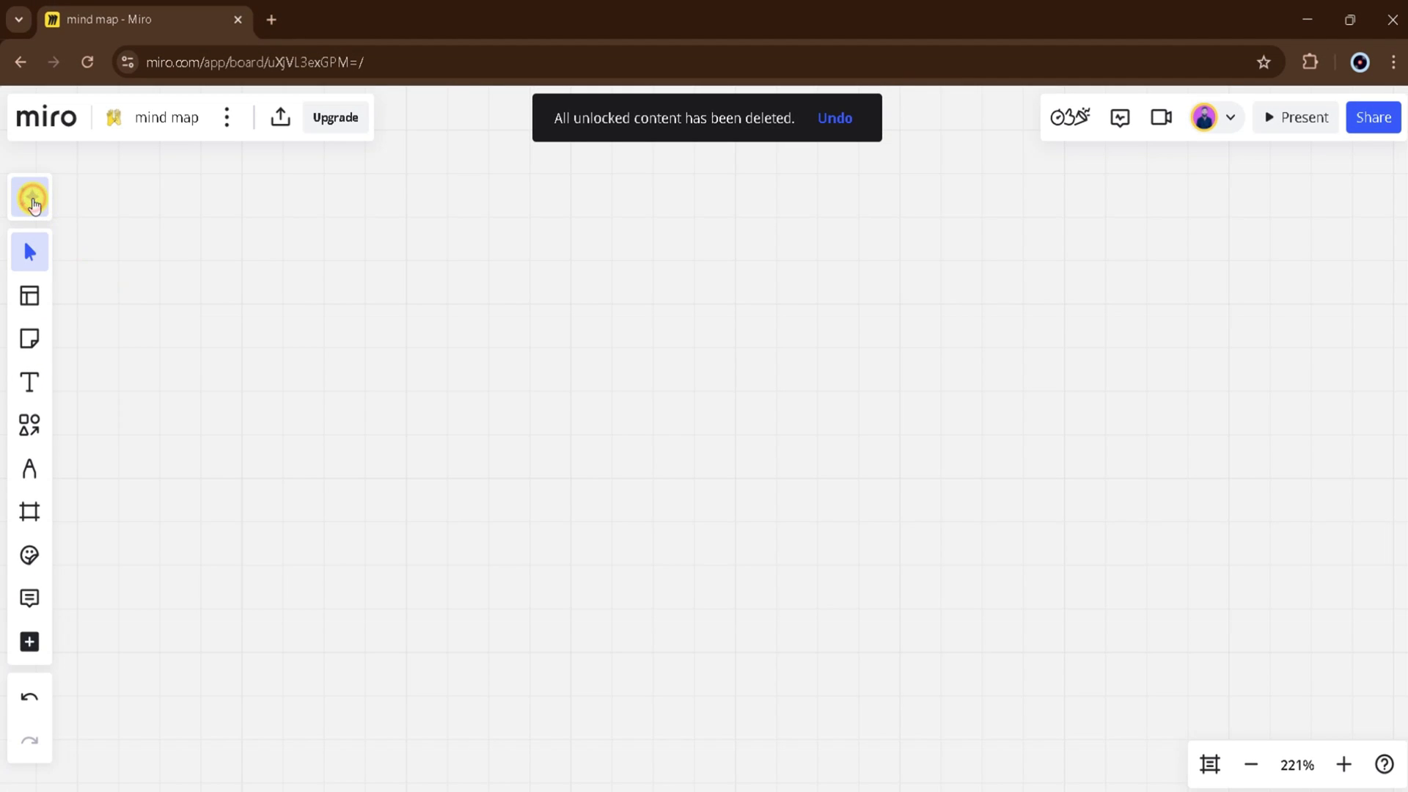
Use Create with AI to generate a Mind Map from the IoT-in-factories prompt.
{"action": "left_click", "coordinate": [32, 200]}
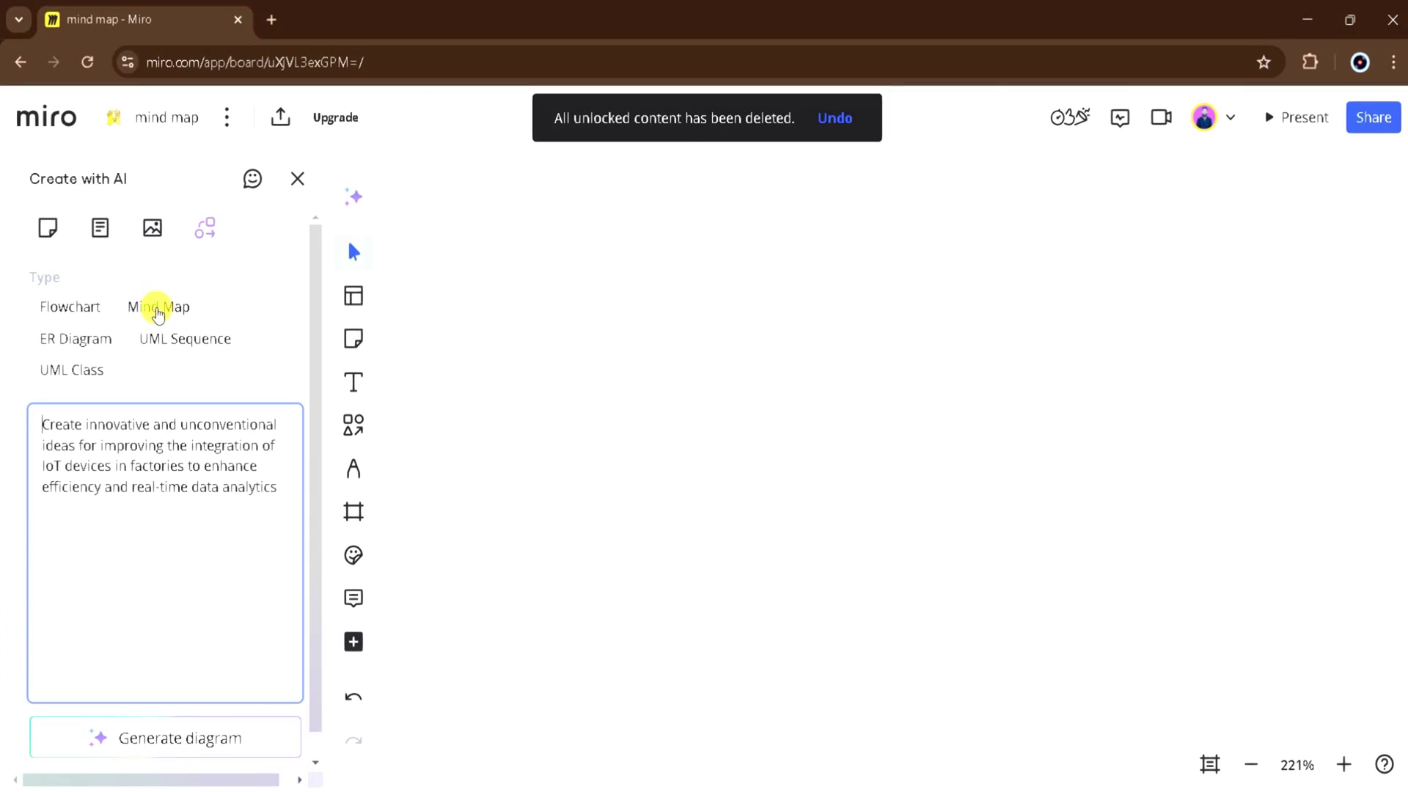
{"action": "left_click", "coordinate": [158, 307]}
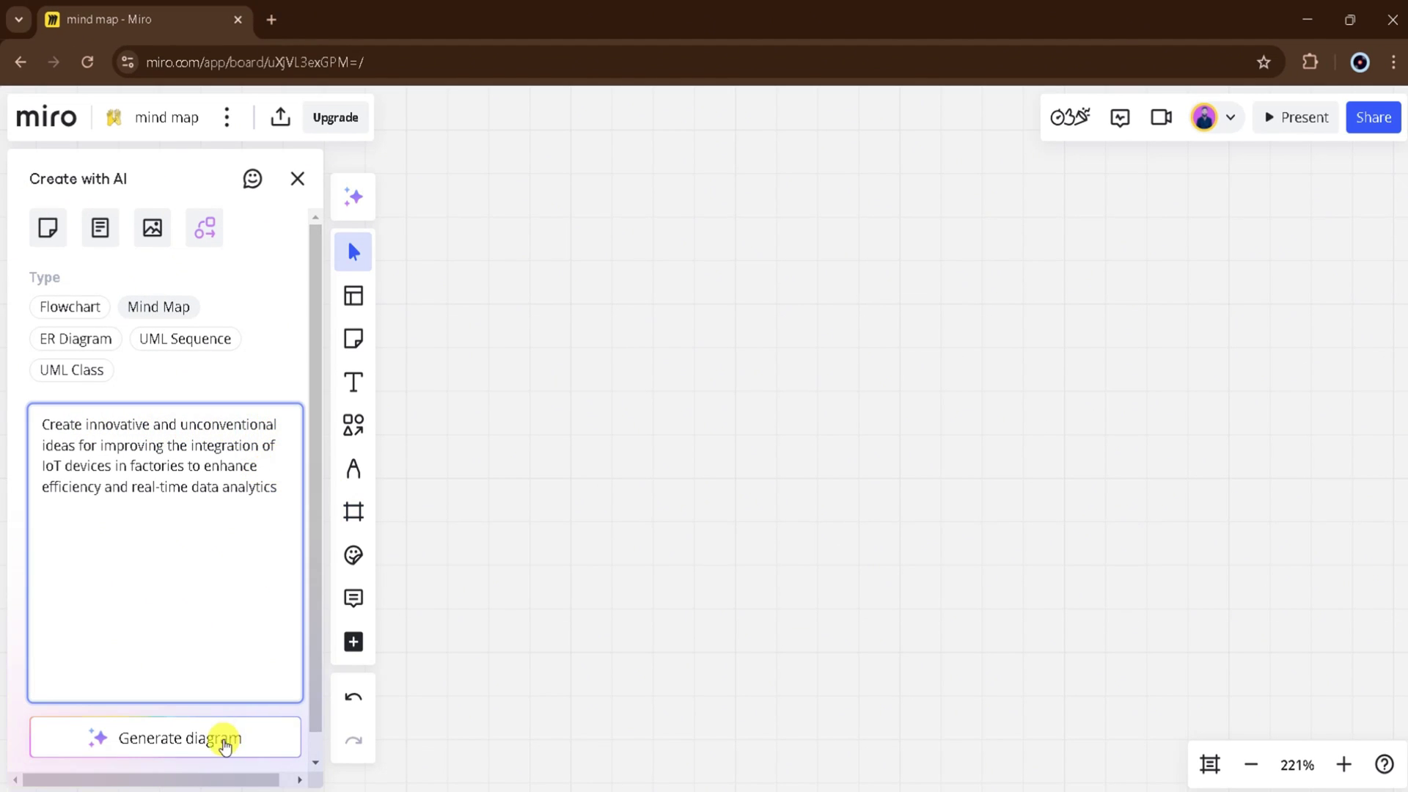
{"action": "left_click", "coordinate": [198, 749]}
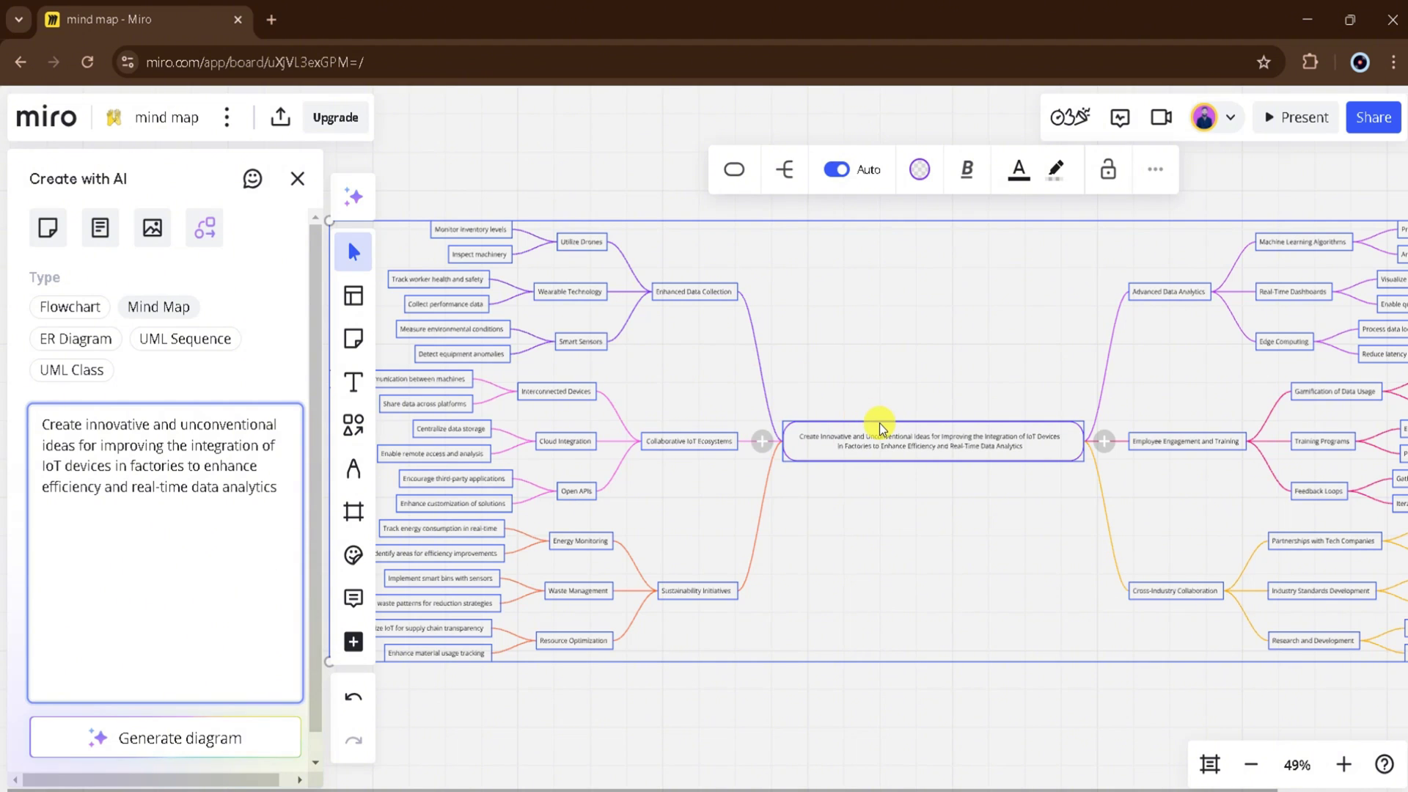
Add a 'new ideas' child node under Energy Monitoring.
{"action": "scroll", "coordinate": [628, 518], "scroll_direction": "up", "scroll_amount": 5}
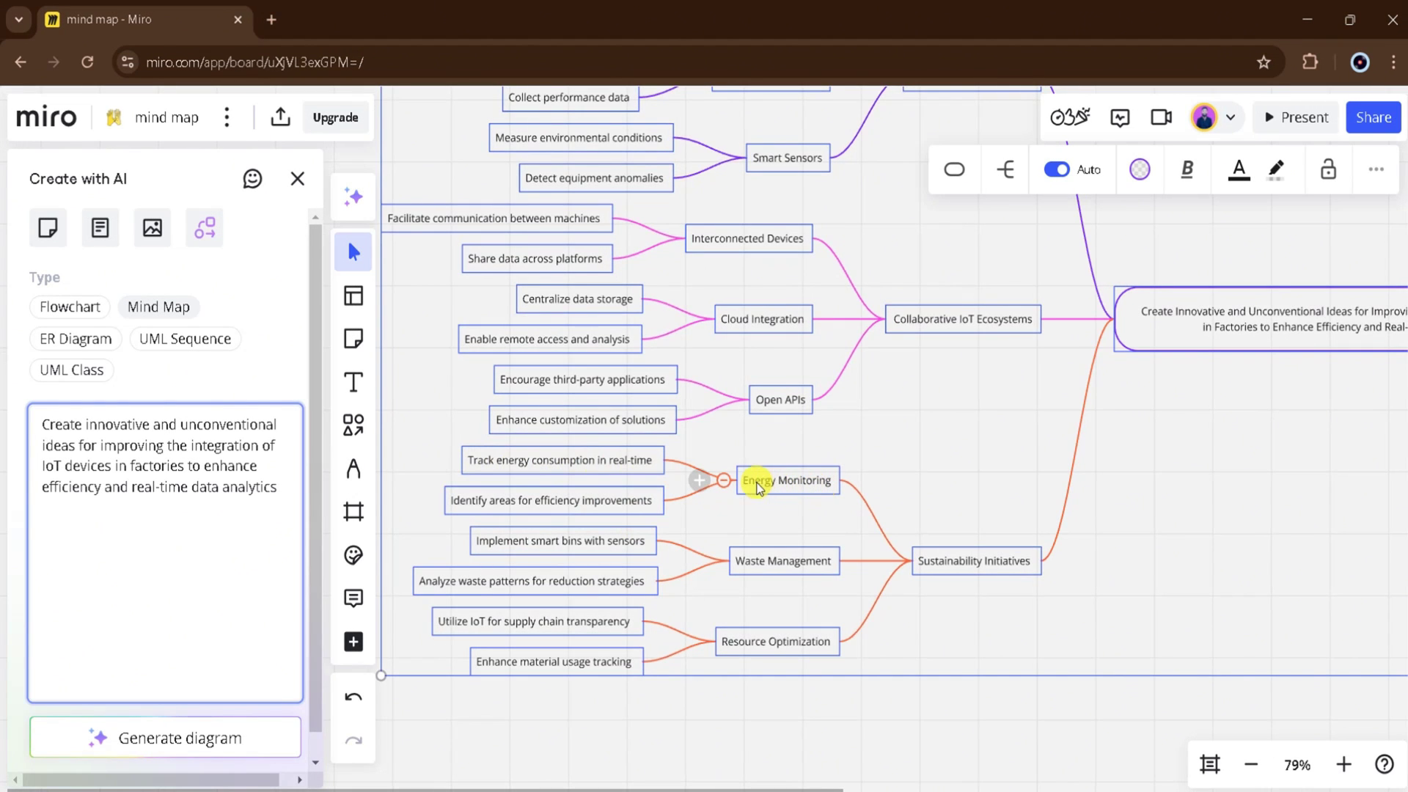
{"action": "left_click", "coordinate": [698, 480]}
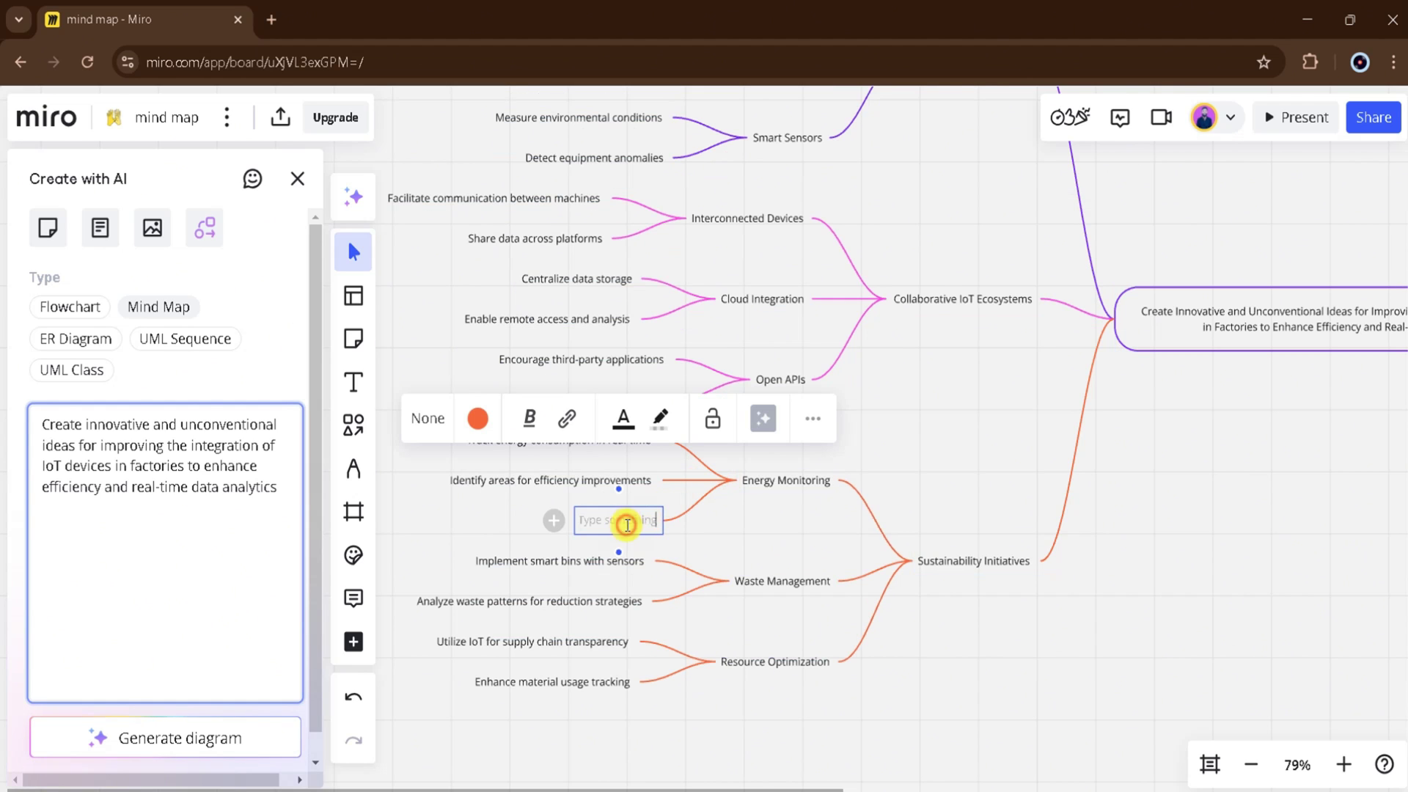
{"action": "type", "text": "new ideas"}
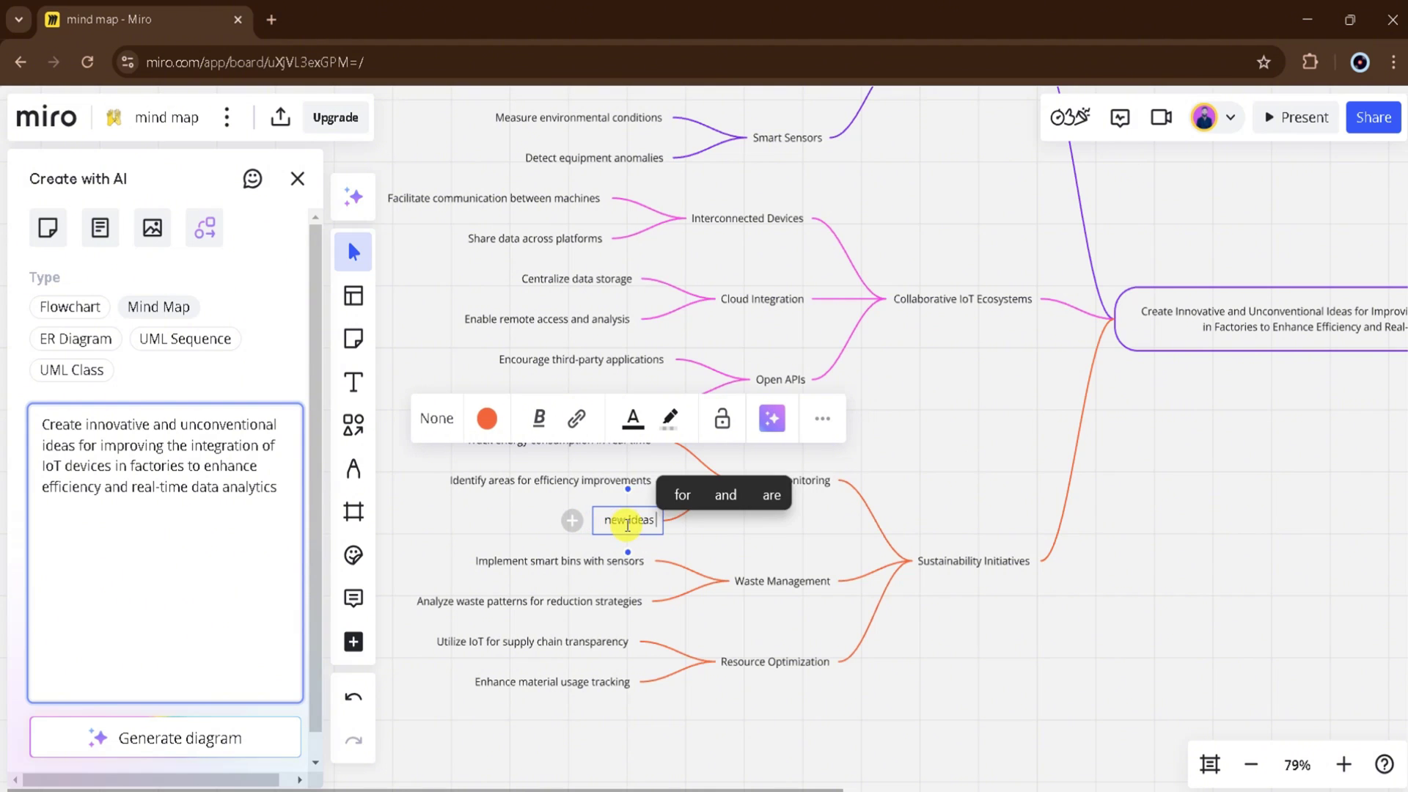
{"action": "left_click", "coordinate": [1068, 551]}
Add an empty new branch off the central topic and colour it blue.
{"action": "key", "text": "shift+1"}
{"action": "left_click", "coordinate": [879, 456]}
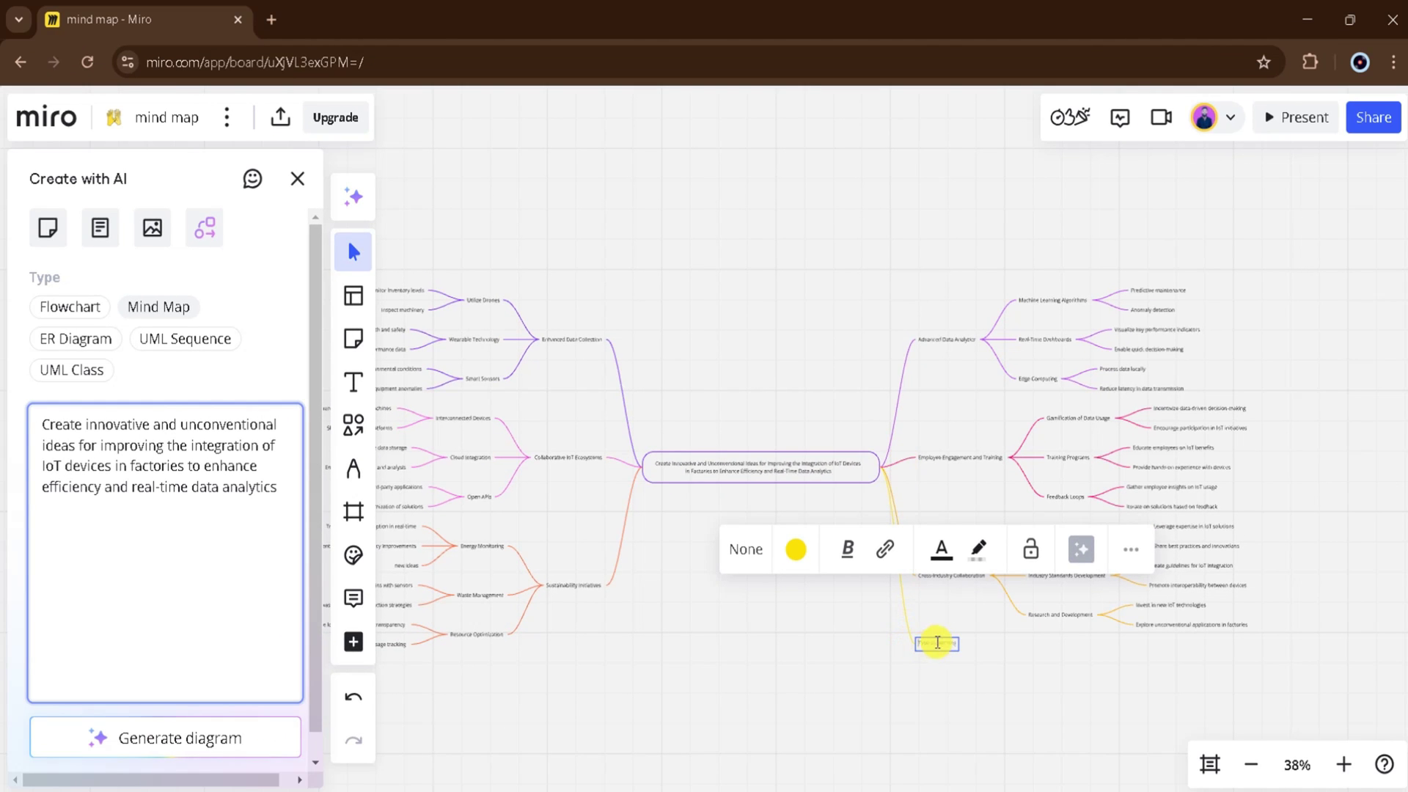
{"action": "left_click", "coordinate": [796, 549]}
{"action": "left_click", "coordinate": [815, 541]}
{"action": "left_click", "coordinate": [690, 598]}
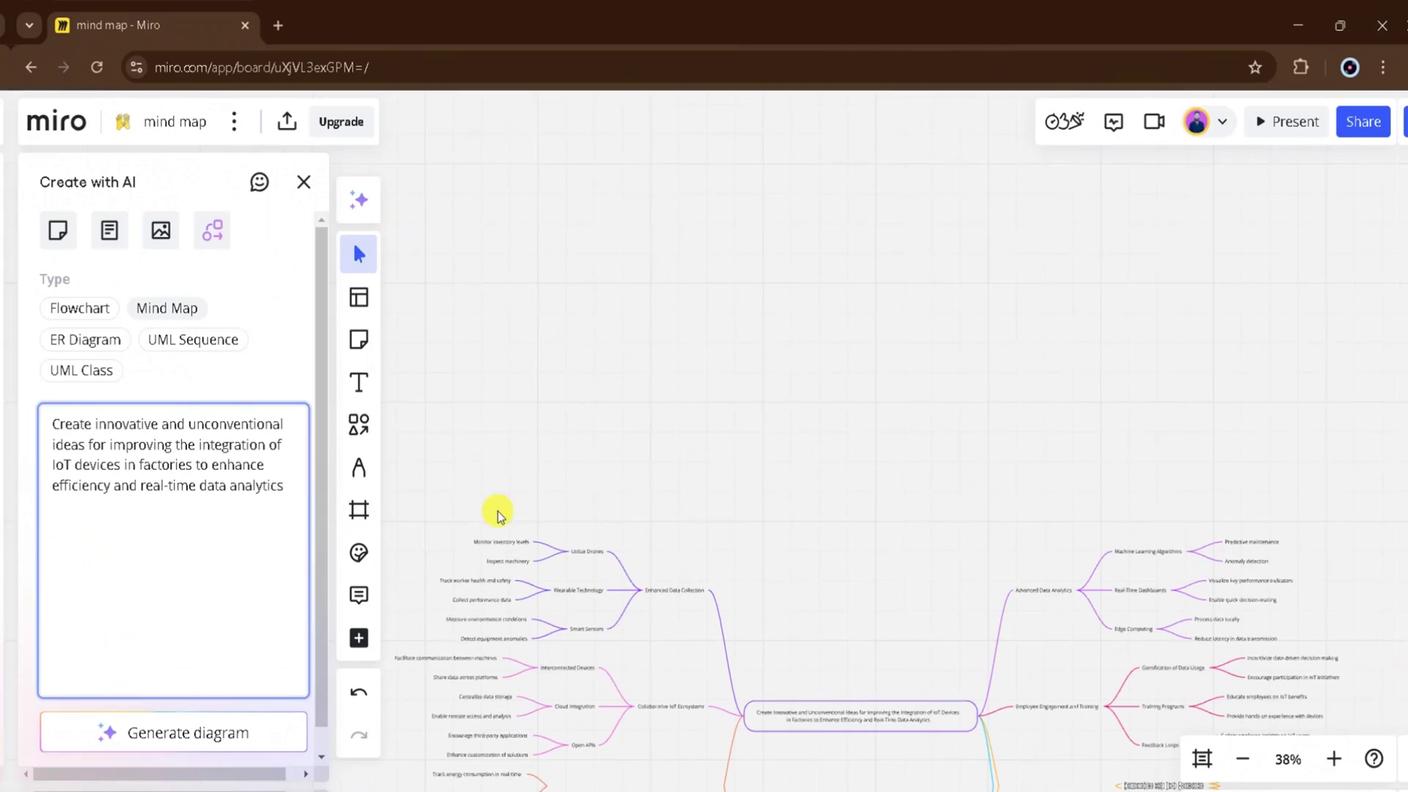
Draw an ellipse above the mind map and a rectangle below it.
{"action": "left_click", "coordinate": [352, 429]}
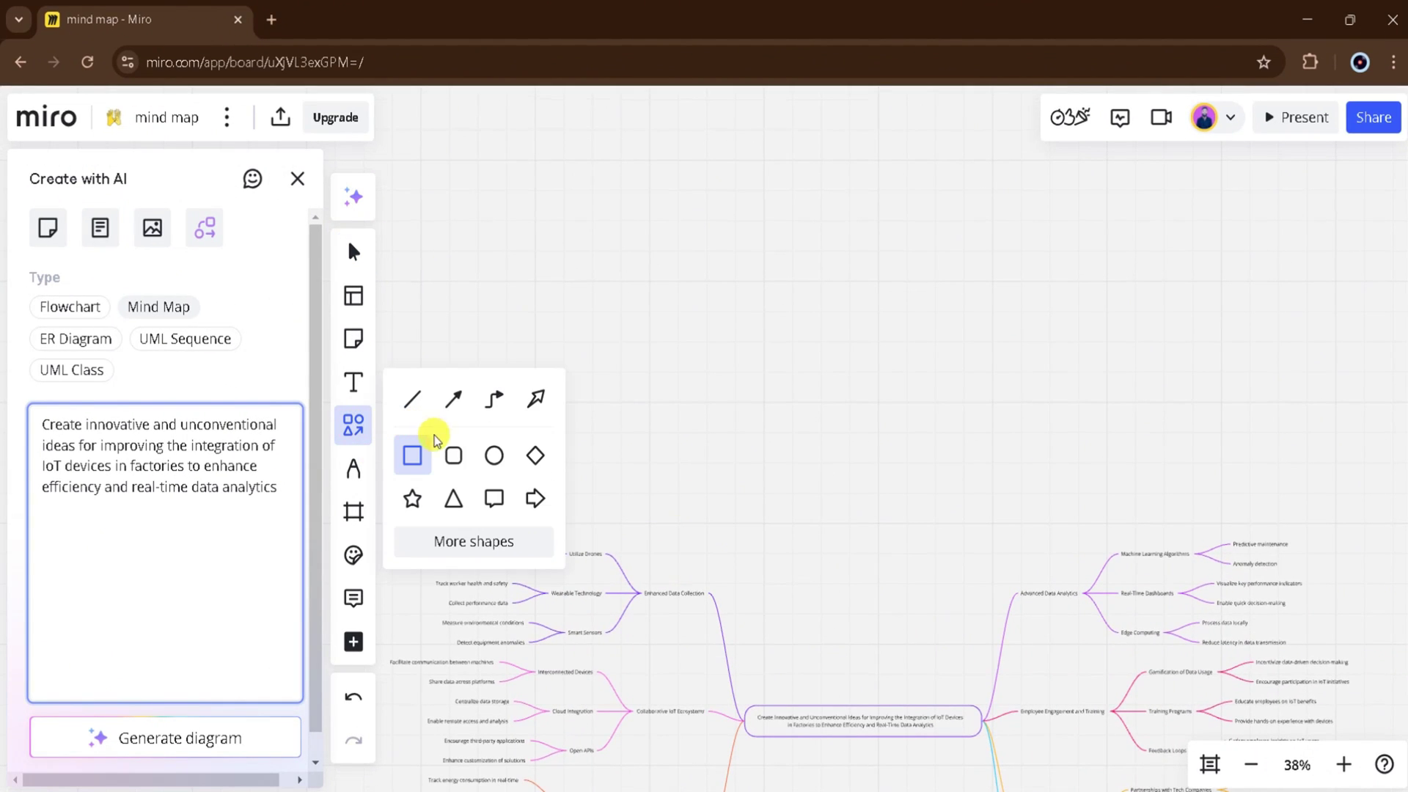
{"action": "left_click", "coordinate": [494, 459]}
{"action": "mouse_move", "coordinate": [664, 302]}
{"action": "left_mouse_down"}
{"action": "mouse_move", "coordinate": [695, 358]}
{"action": "mouse_move", "coordinate": [853, 359]}
{"action": "left_mouse_up"}
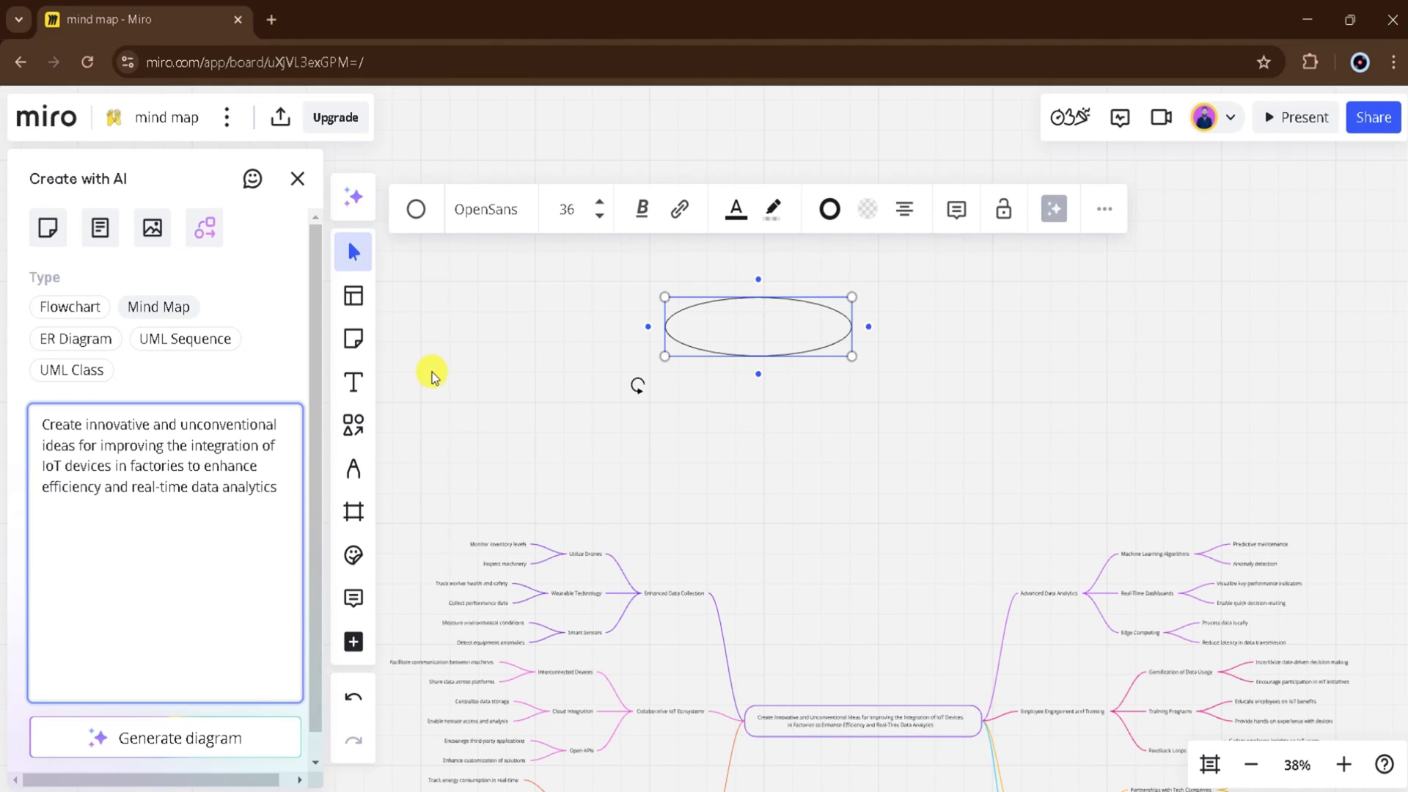
{"action": "left_click", "coordinate": [353, 428]}
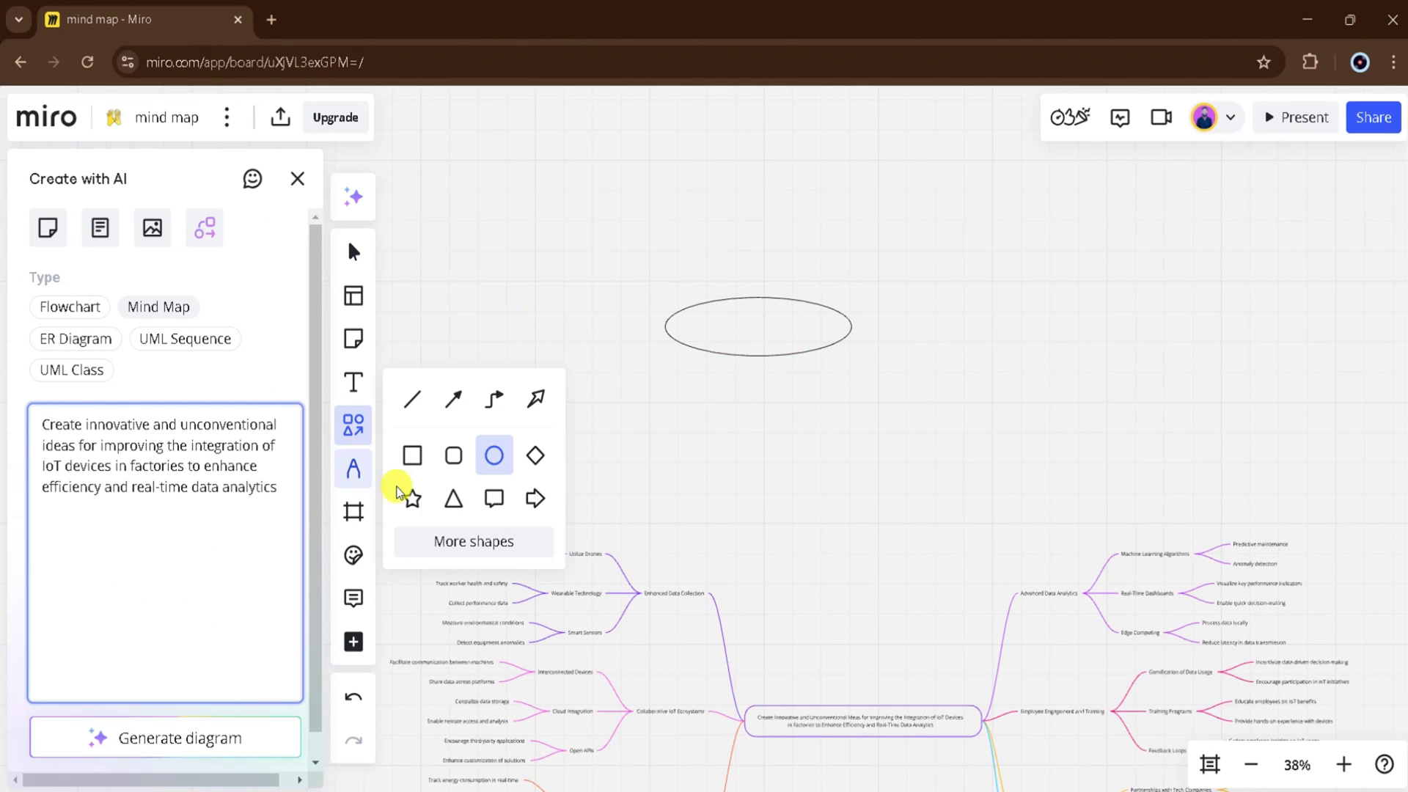
{"action": "left_click", "coordinate": [412, 455]}
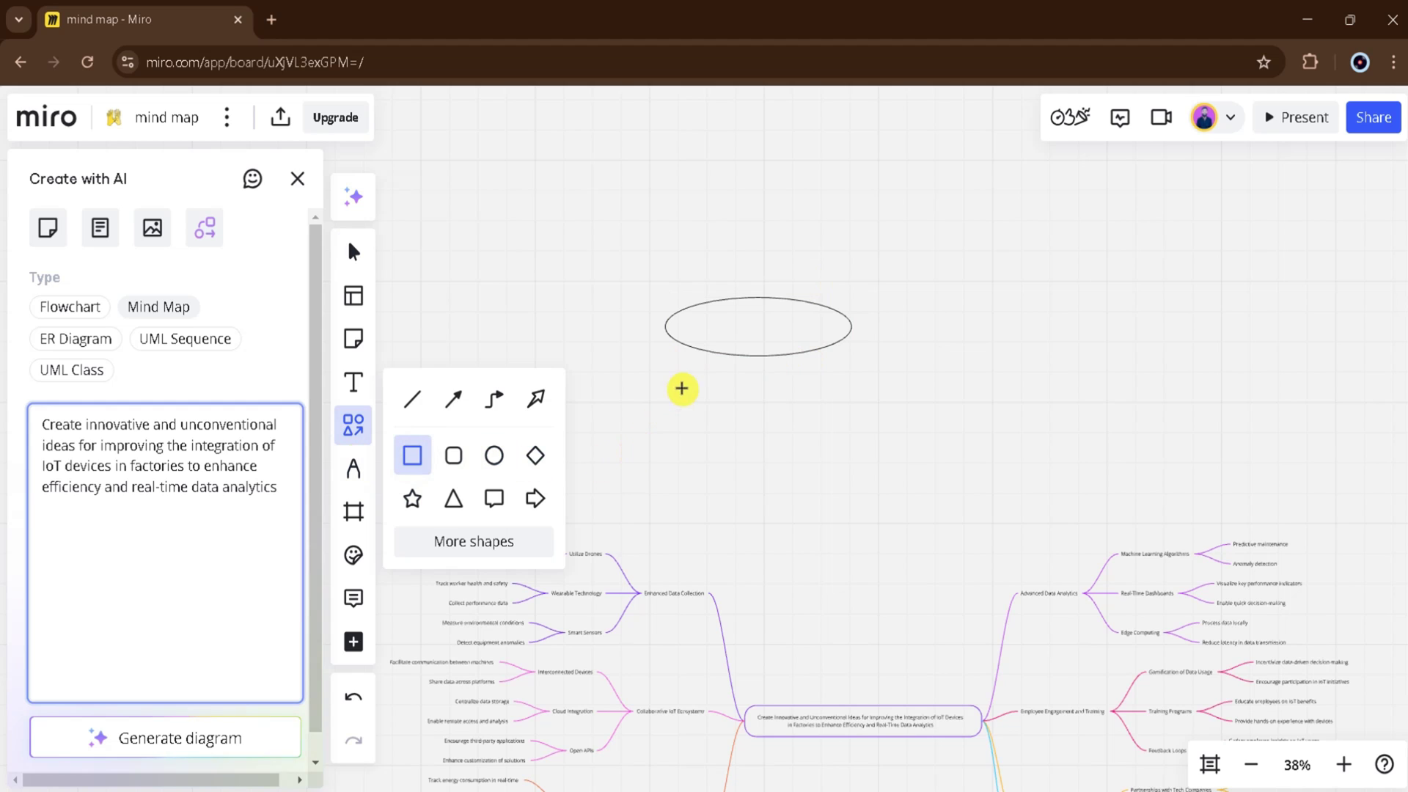
{"action": "left_click_drag", "start_coordinate": [682, 402], "coordinate": [836, 476]}
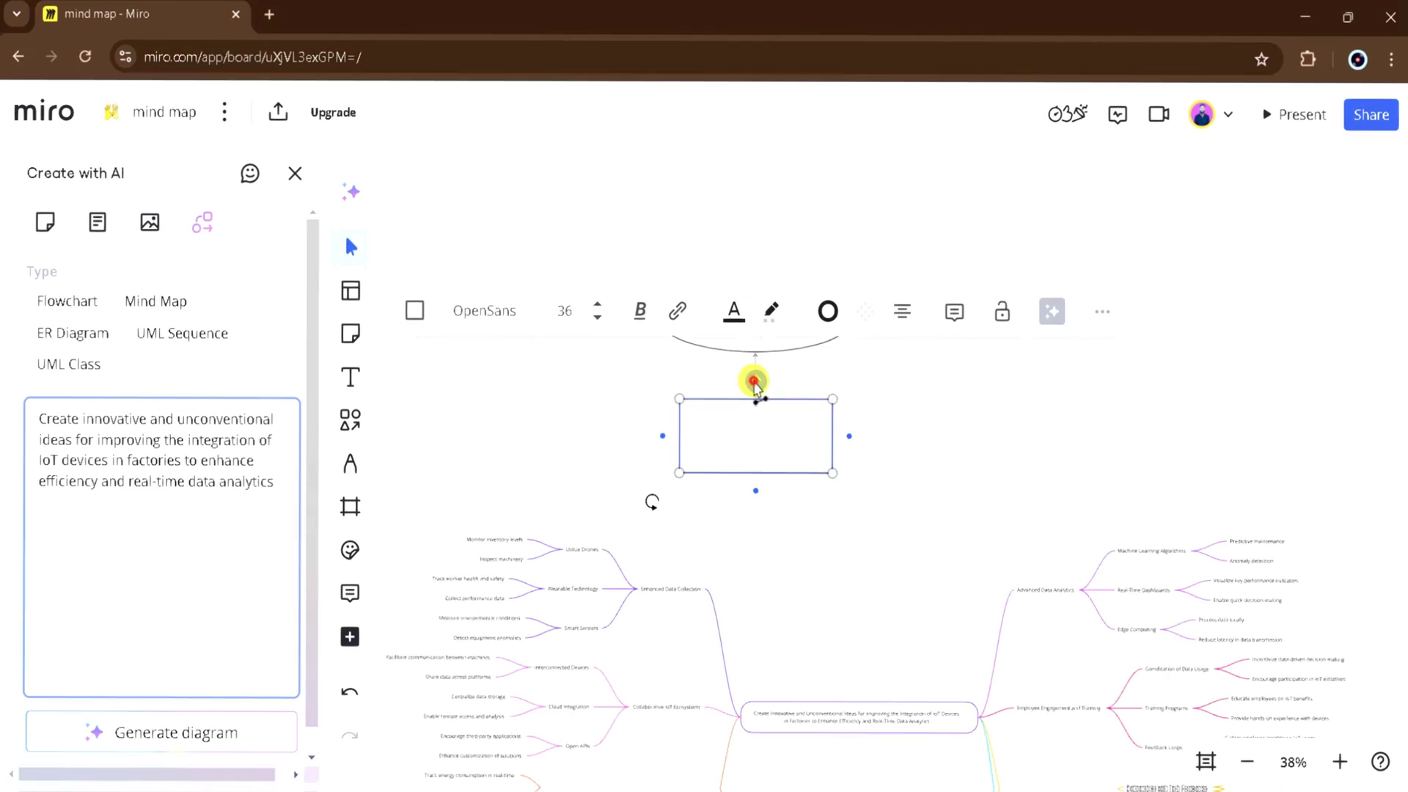
Connect the rectangle up to the ellipse with an arrow.
{"action": "left_click_drag", "start_coordinate": [755, 382], "coordinate": [759, 394]}
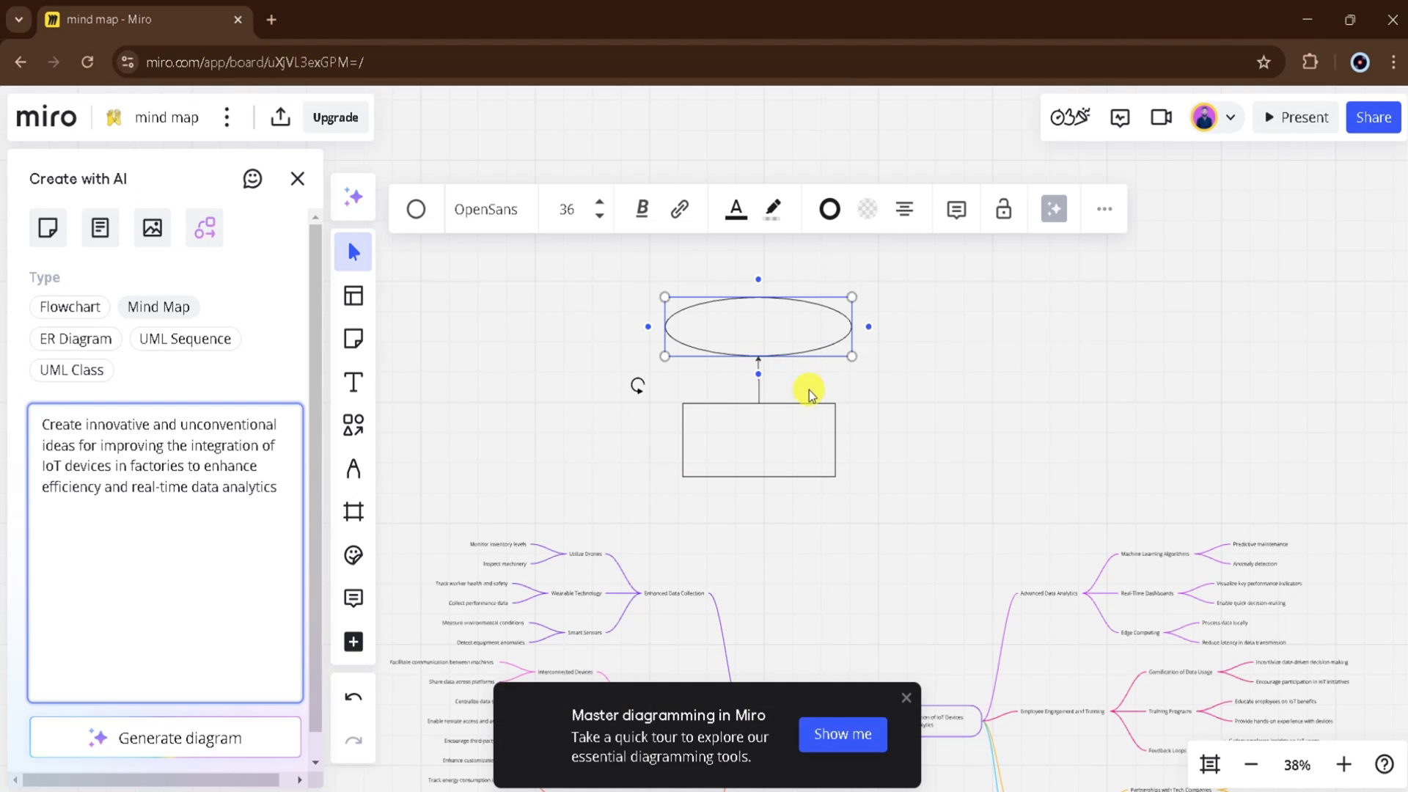
{"action": "left_click", "coordinate": [973, 377]}
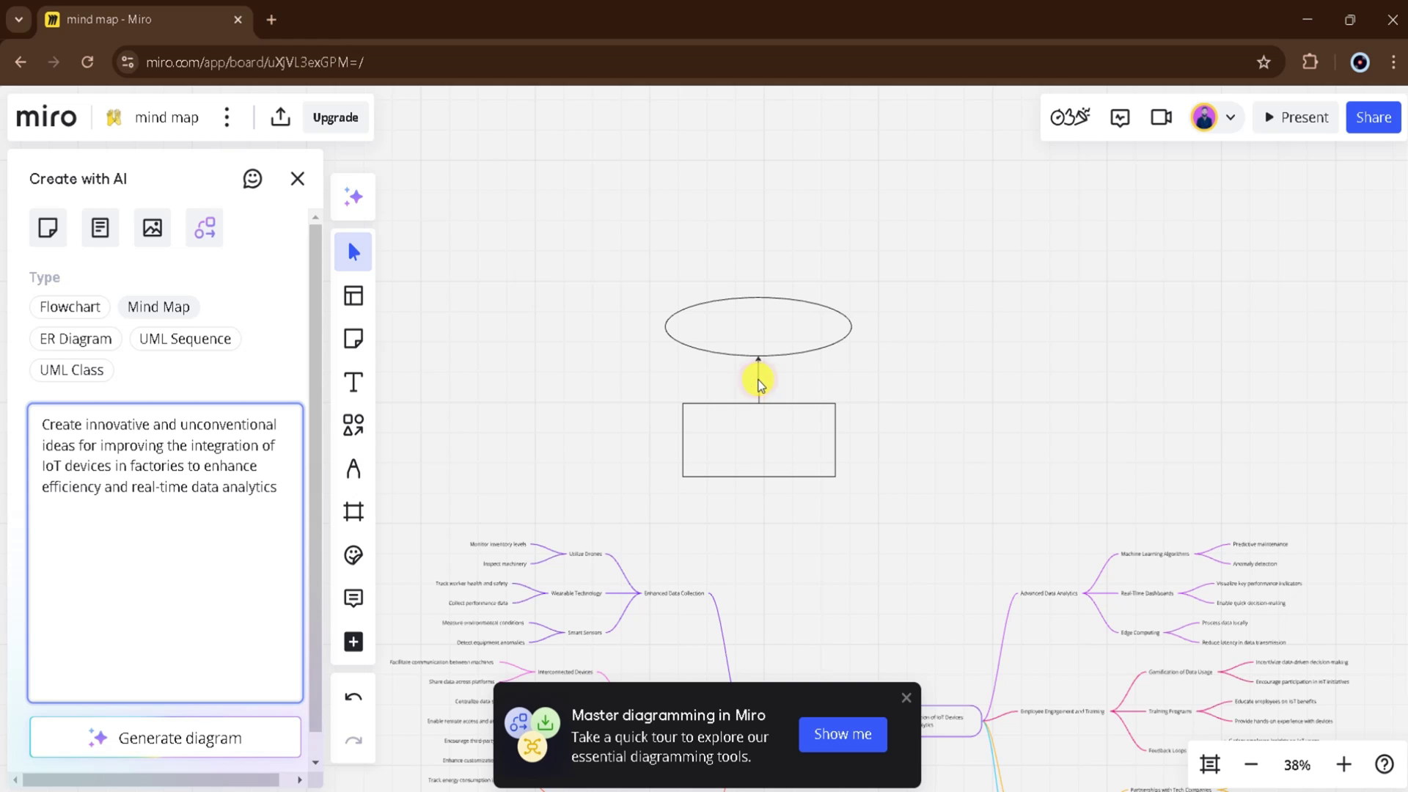
{"action": "left_click", "coordinate": [758, 381]}
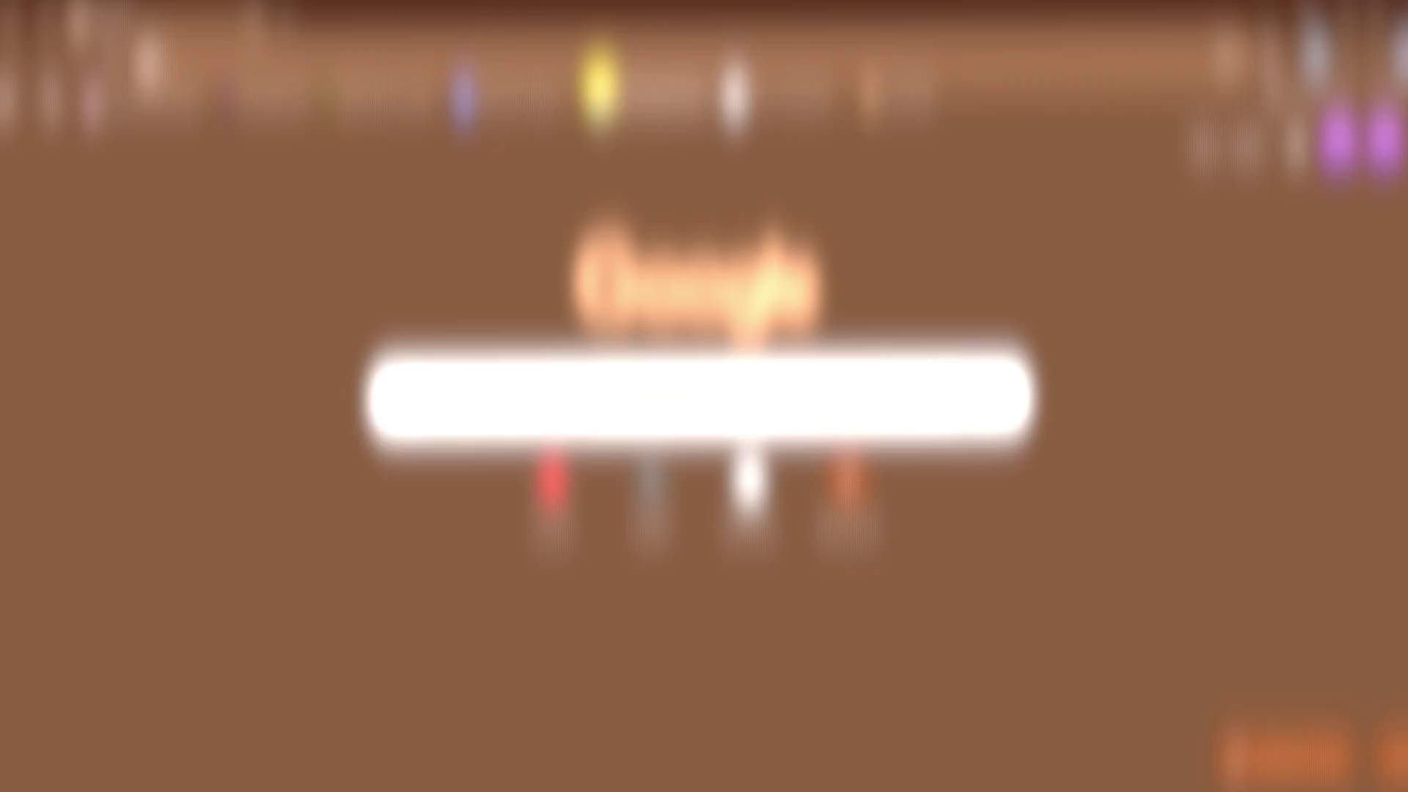
Search Google for 'xmind map', open the Xmind site and choose Try Online.
{"action": "left_click", "coordinate": [566, 59]}
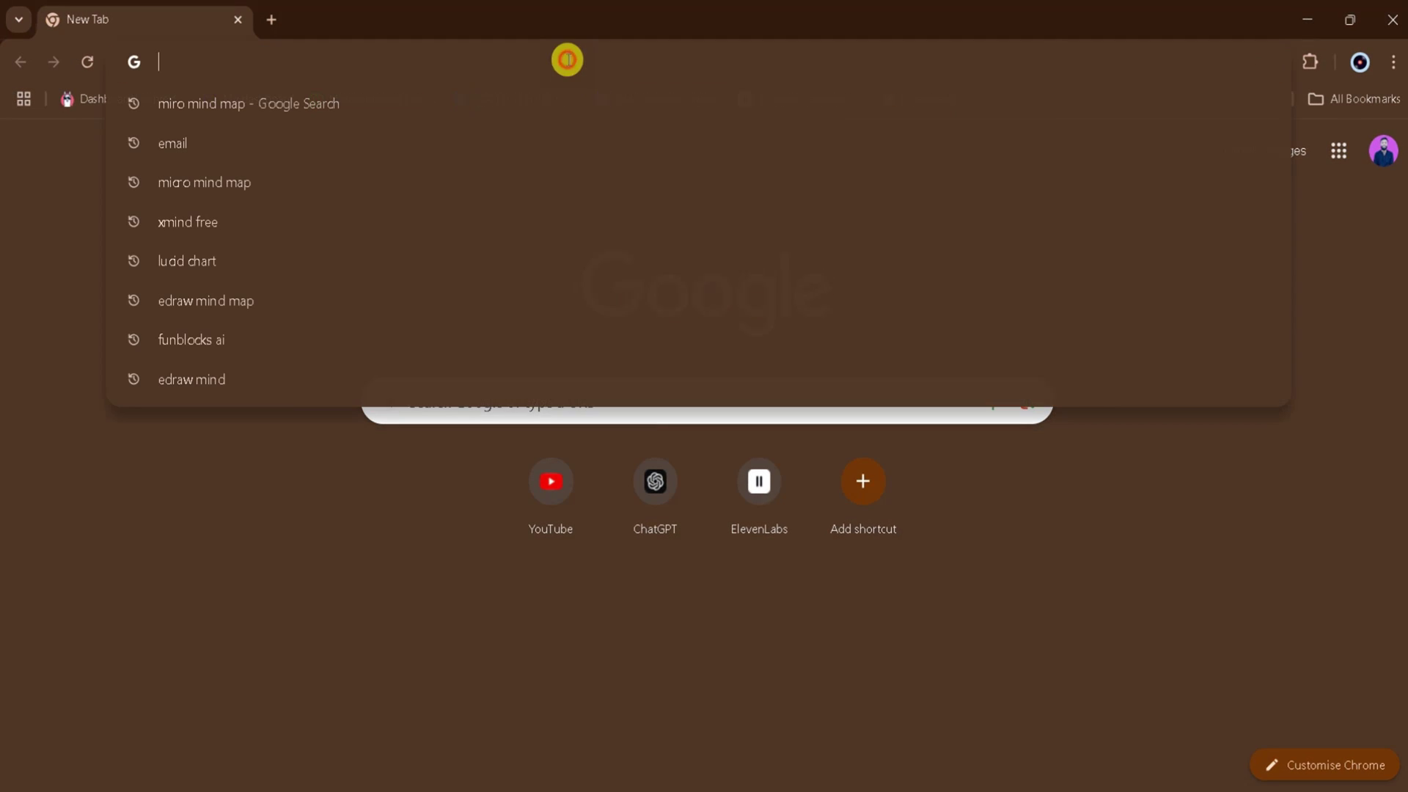
{"action": "type", "text": "xmin"}
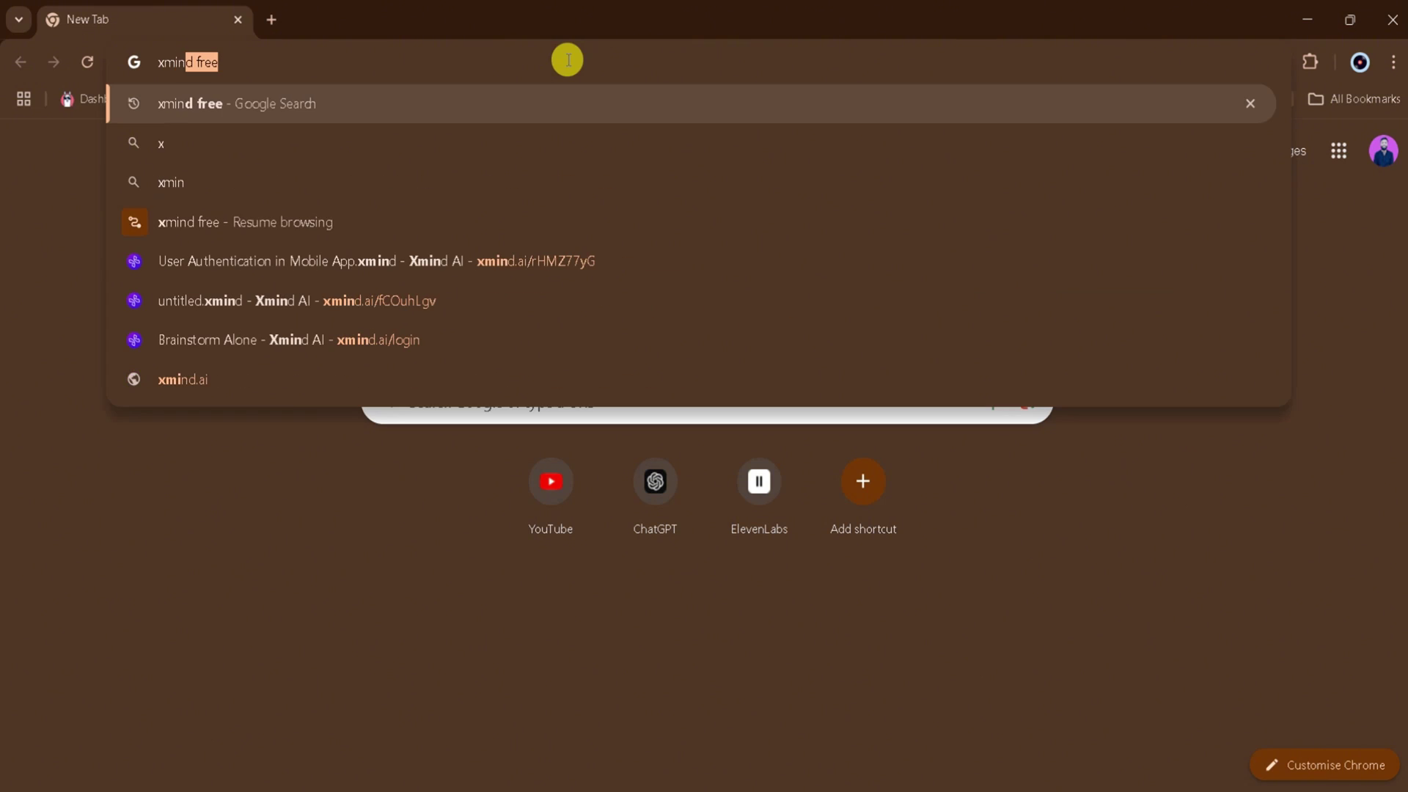
{"action": "type", "text": "d map"}
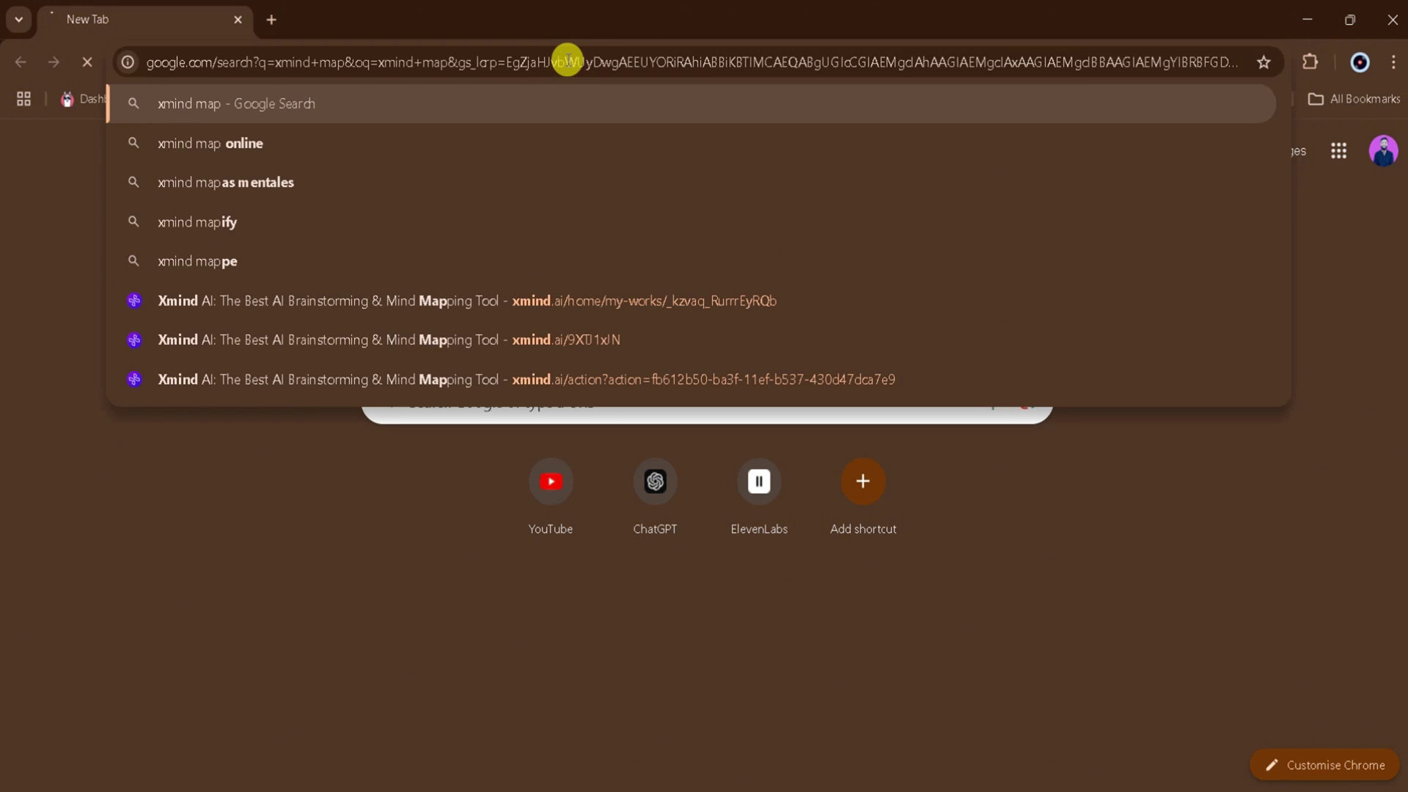
{"action": "key", "text": "Return"}
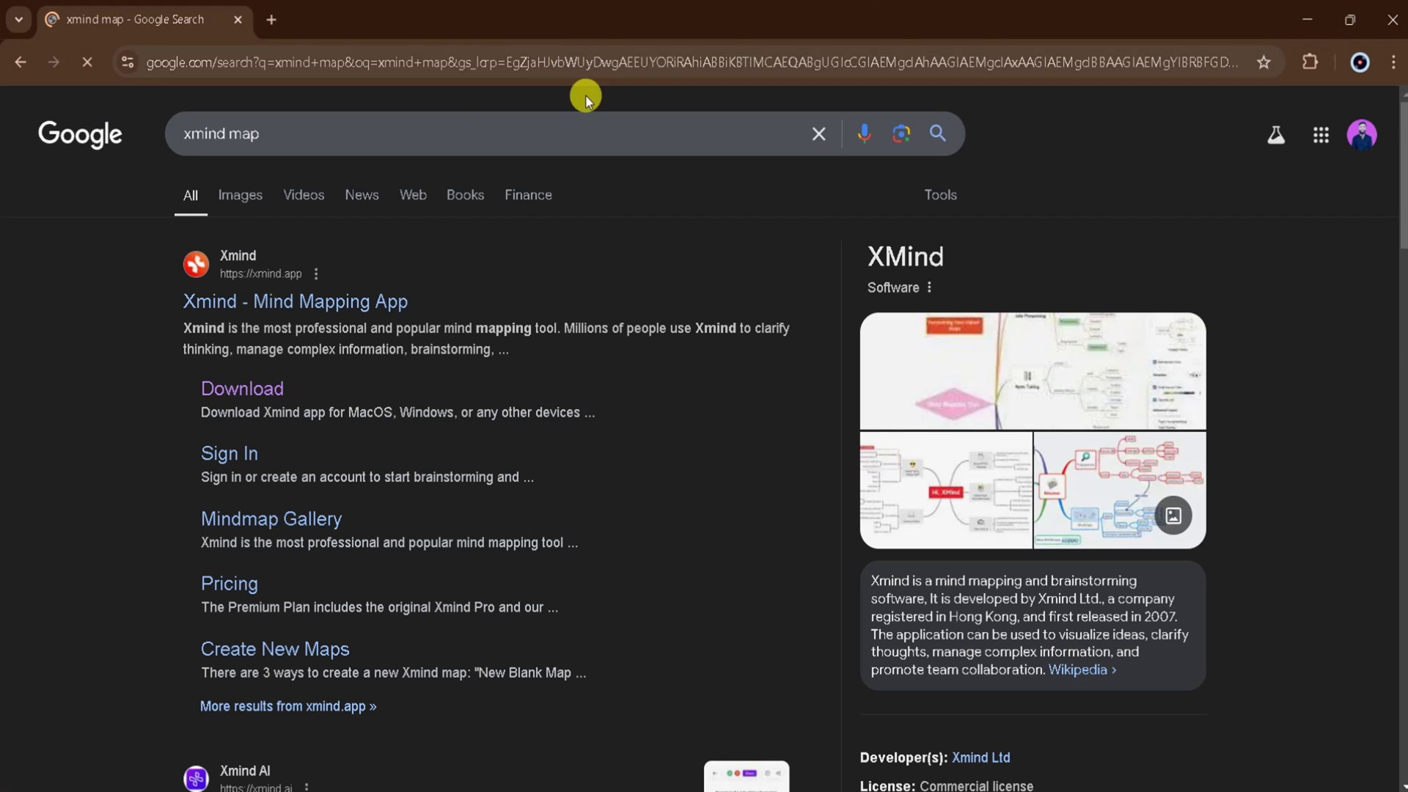
{"action": "left_click", "coordinate": [337, 302]}
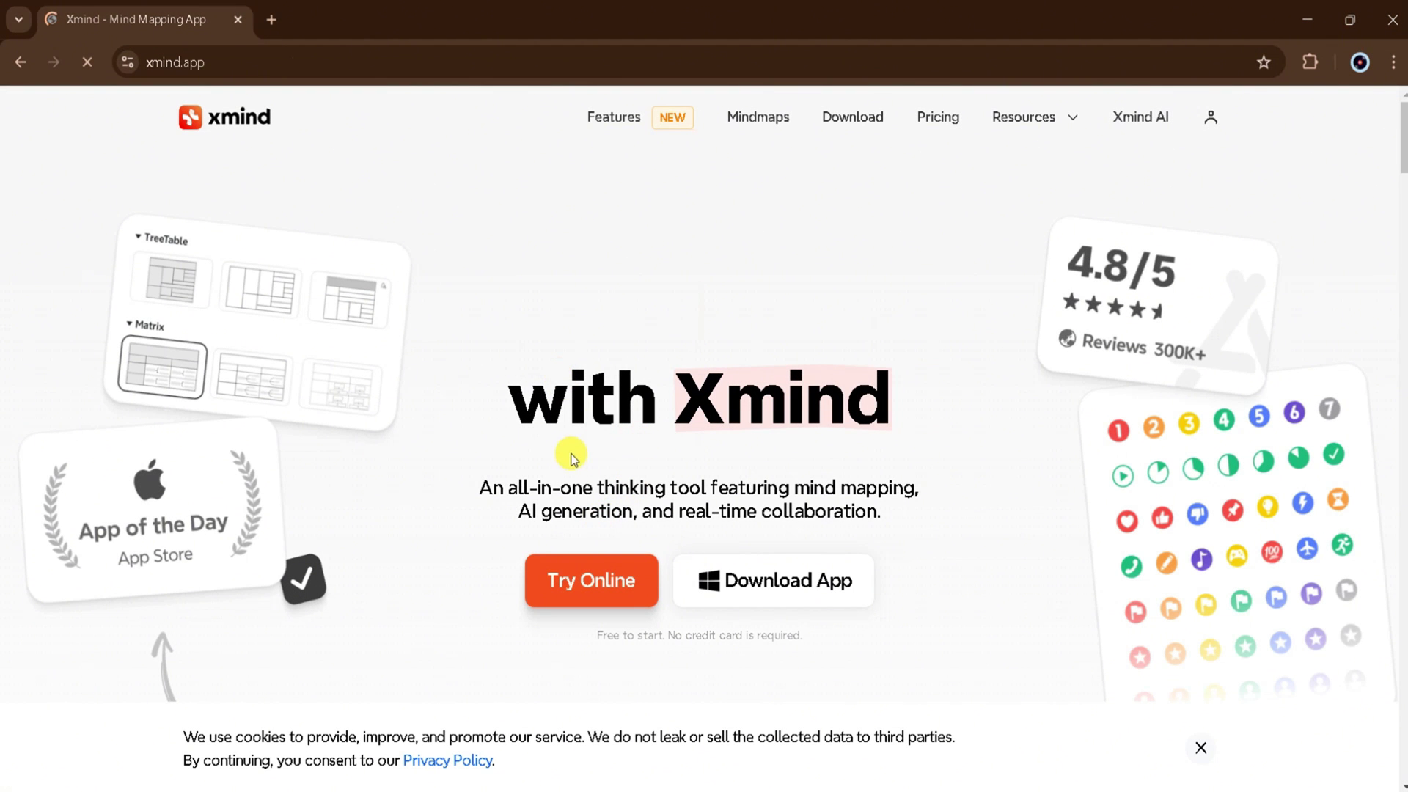
{"action": "left_click", "coordinate": [602, 575]}
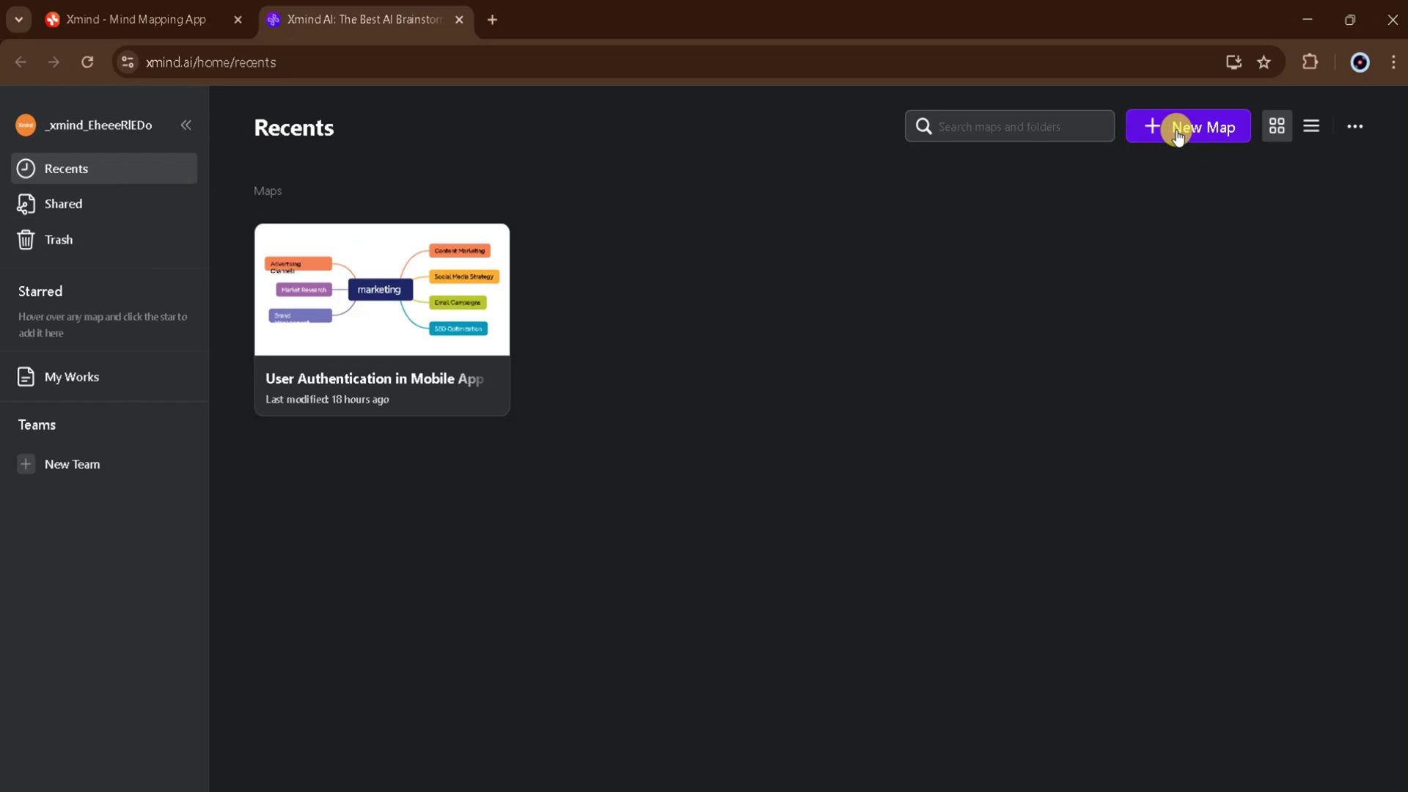
Create a Blank Map in Xmind and rename its Central Topic to 'ai technology'.
{"action": "left_click", "coordinate": [1176, 132]}
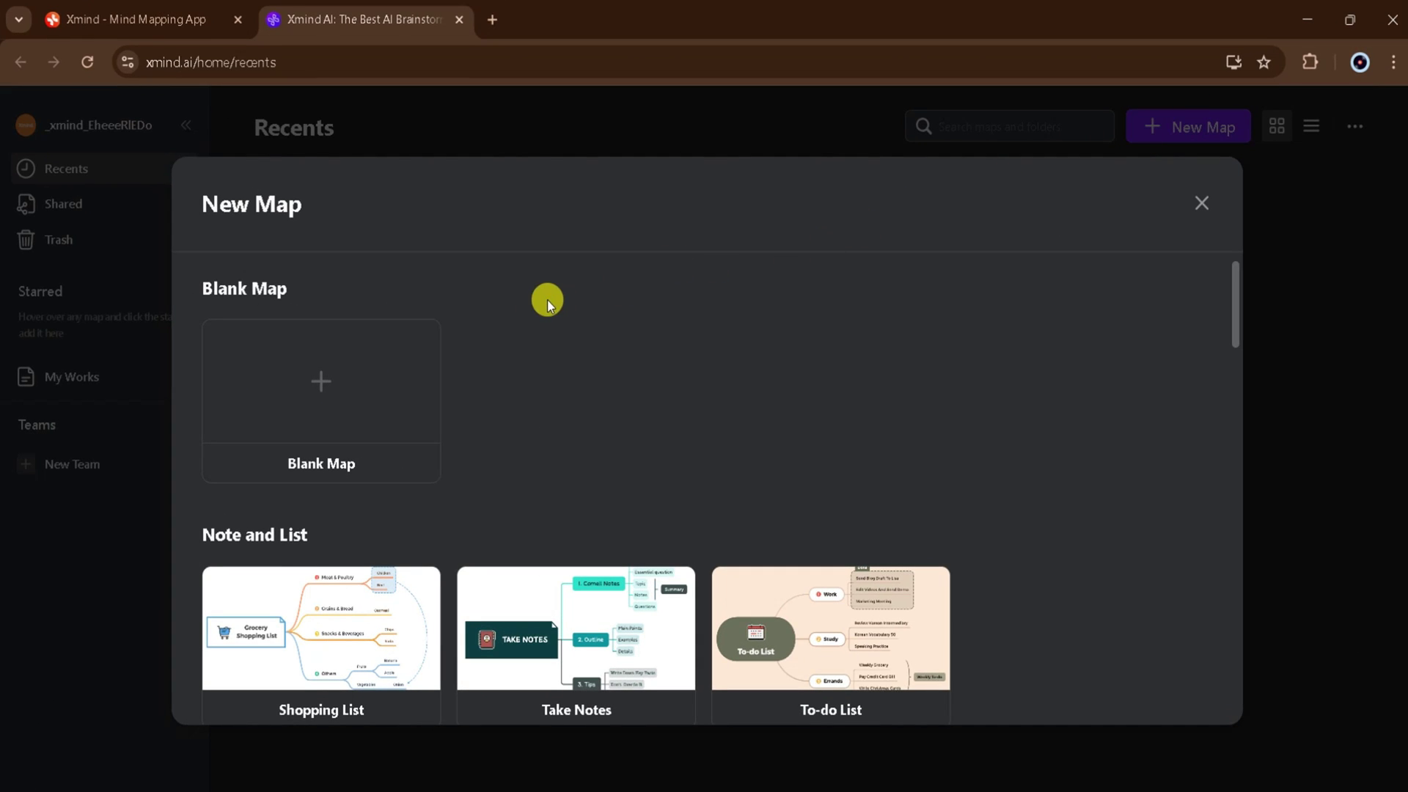
{"action": "left_click", "coordinate": [322, 372]}
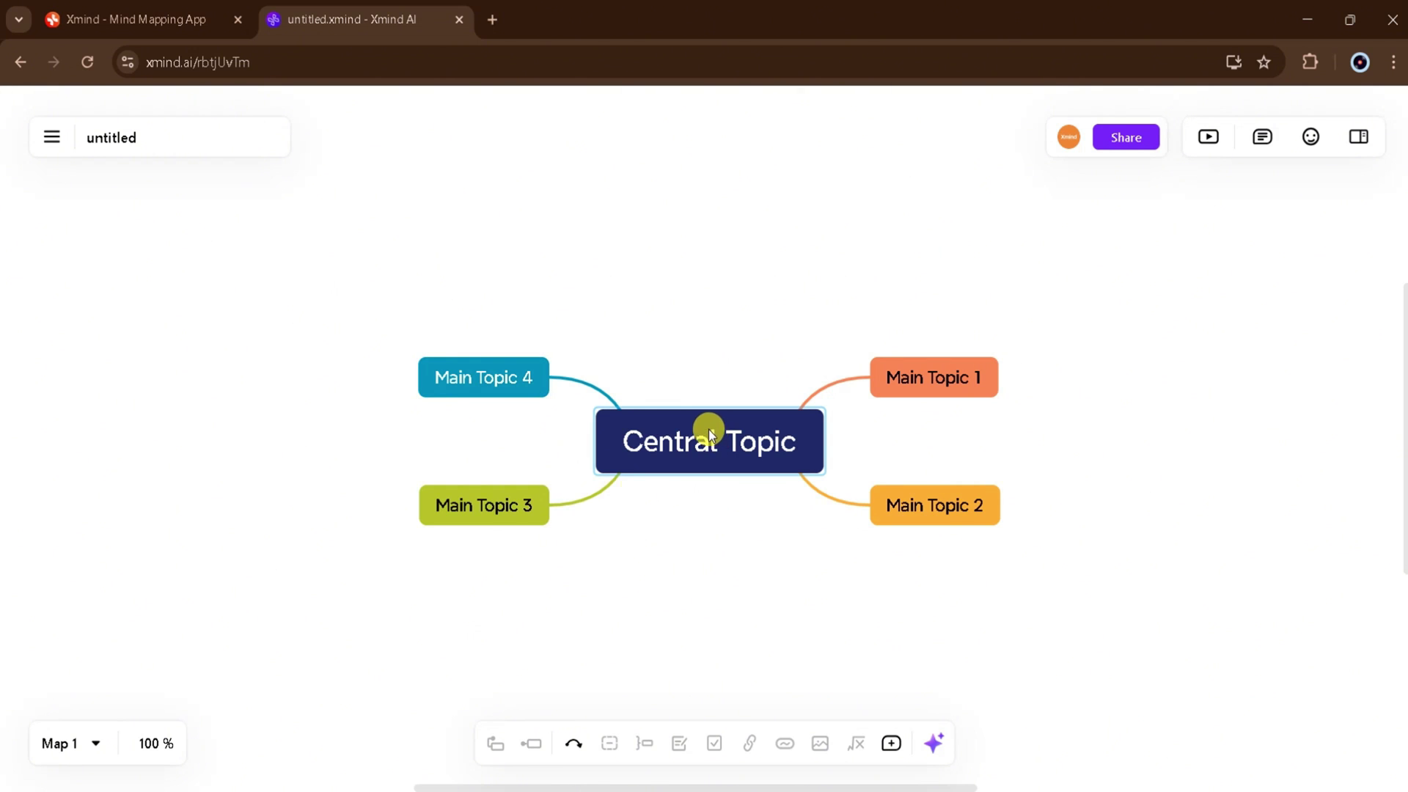
{"action": "left_click", "coordinate": [694, 449]}
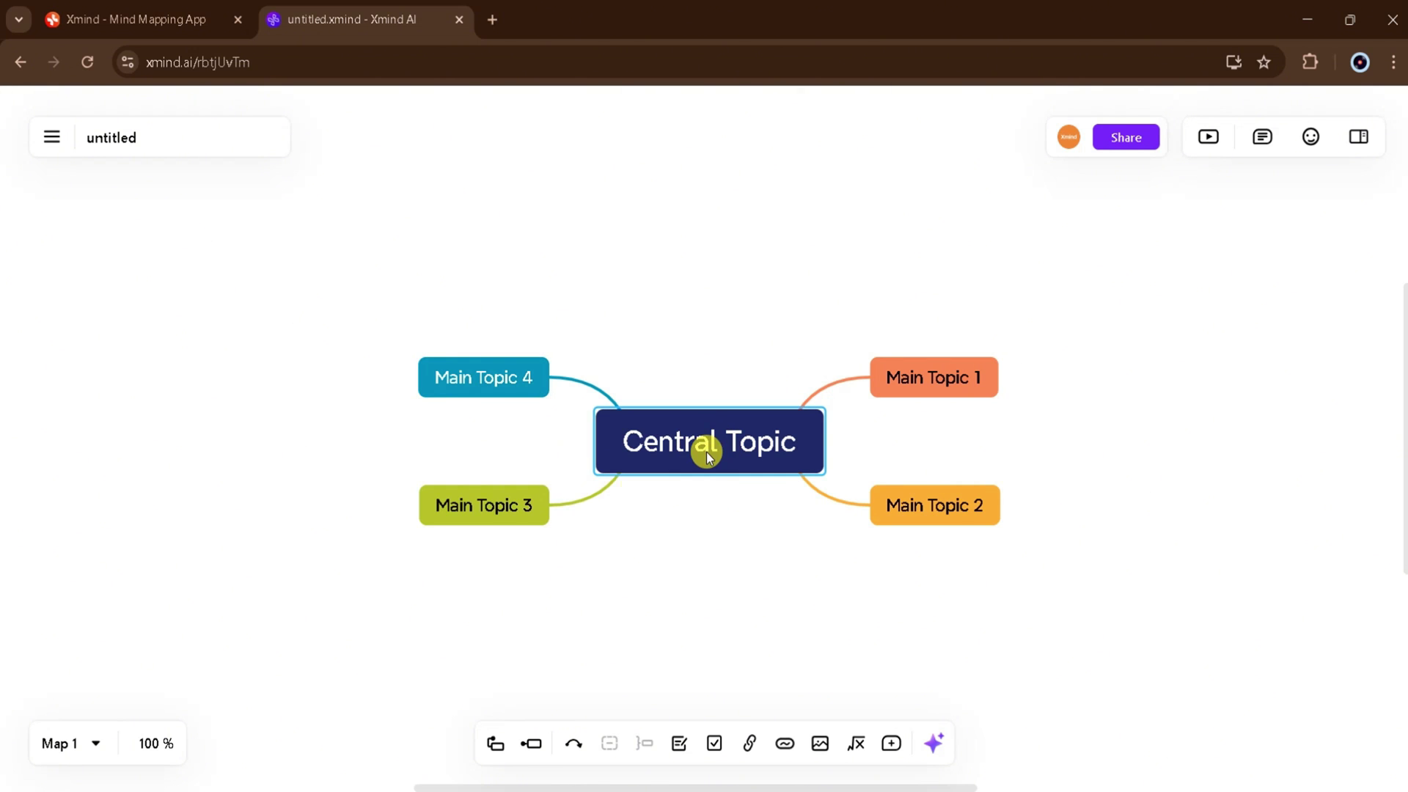
{"action": "double_click", "coordinate": [762, 444]}
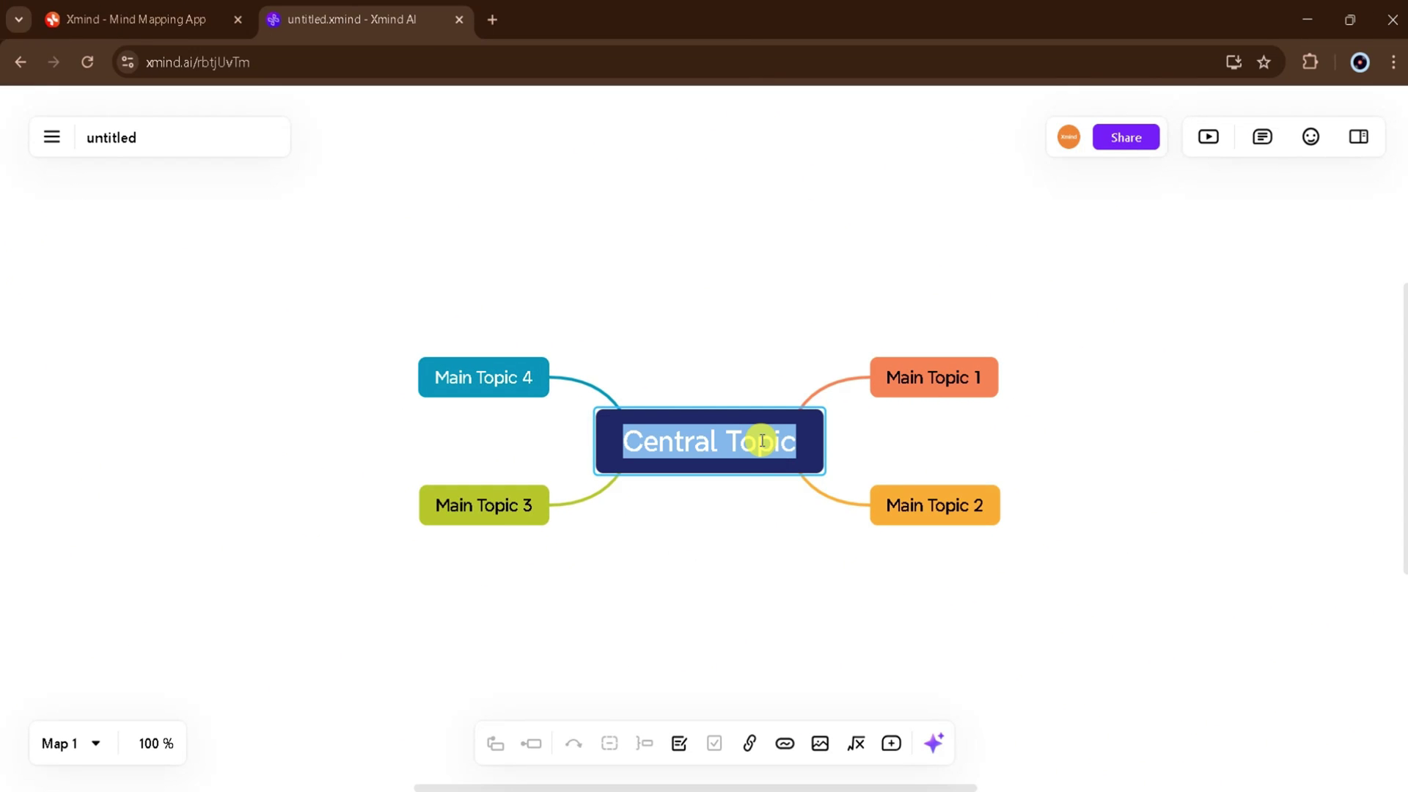
{"action": "type", "text": "ai technolo"}
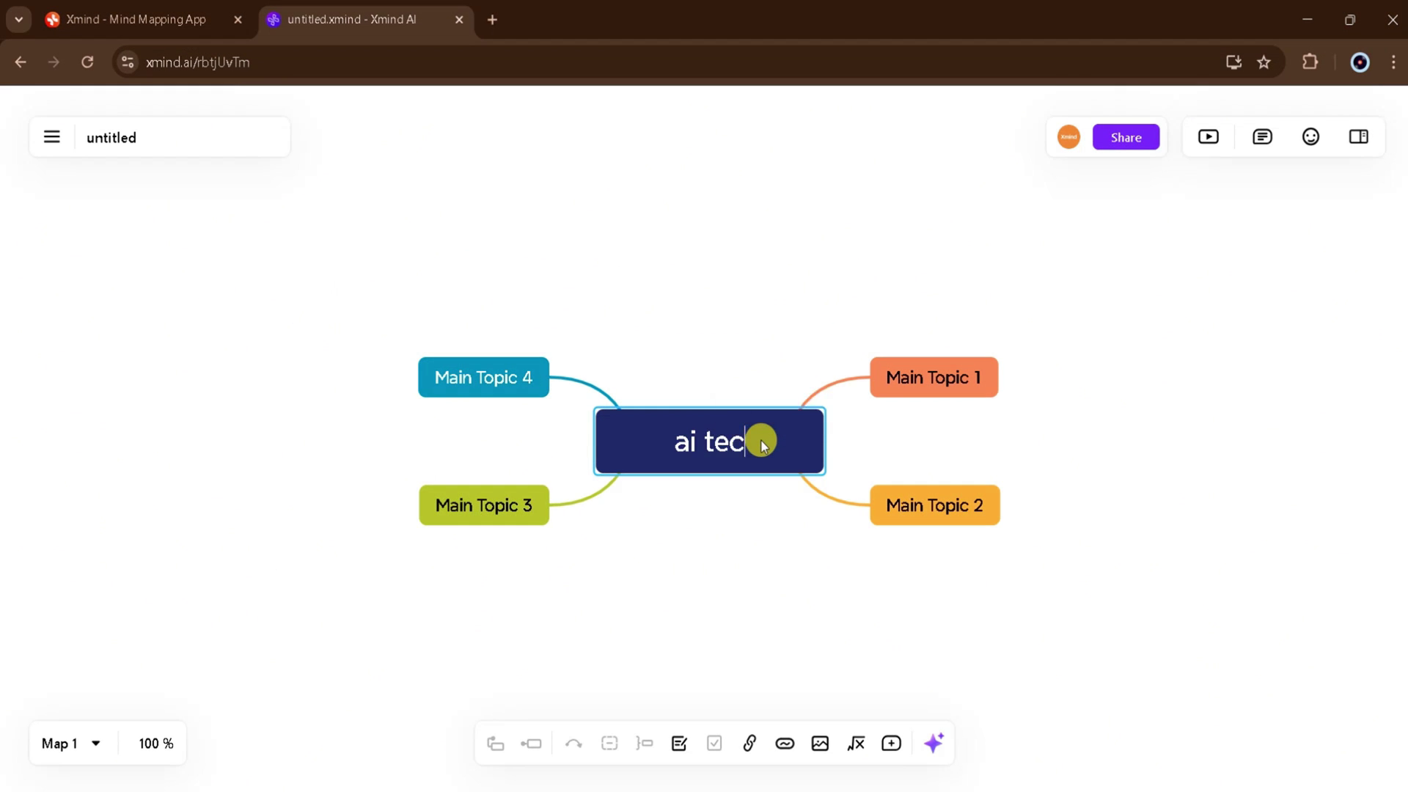
{"action": "type", "text": "gy"}
{"action": "key", "text": "Return"}
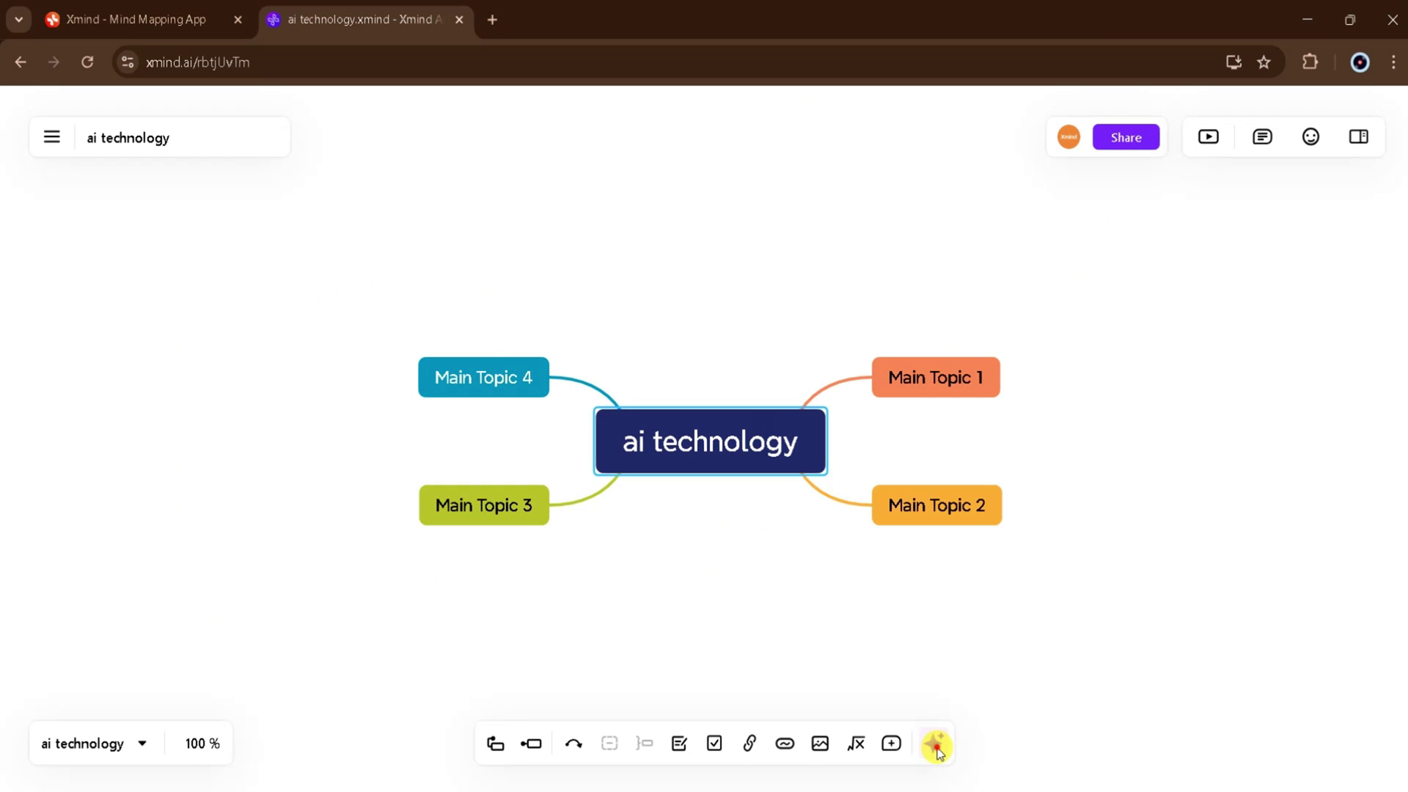
Let AI Grow Ideas on Auto to add subtopics like Robotics and Machine Learning.
{"action": "left_click", "coordinate": [938, 750]}
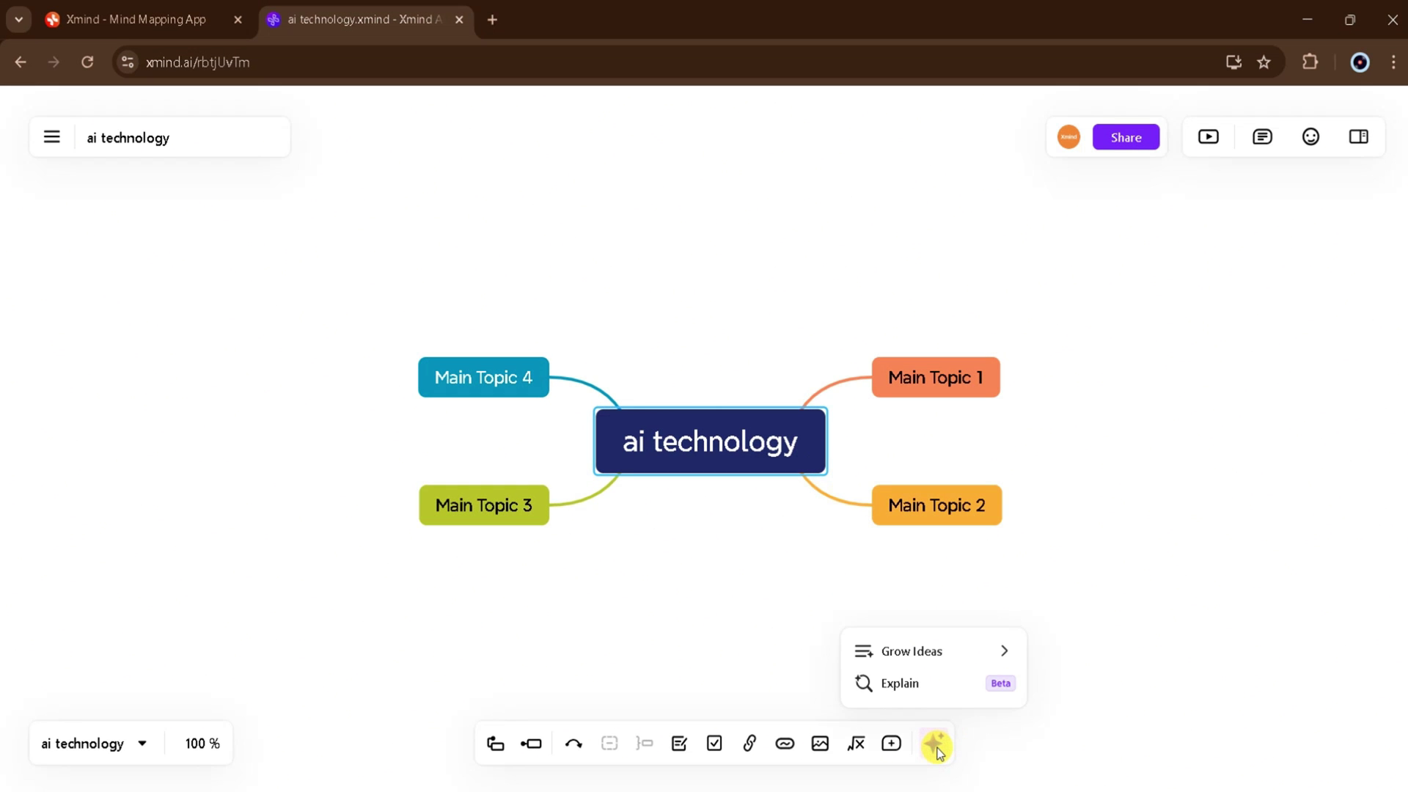
{"action": "mouse_move", "coordinate": [967, 653]}
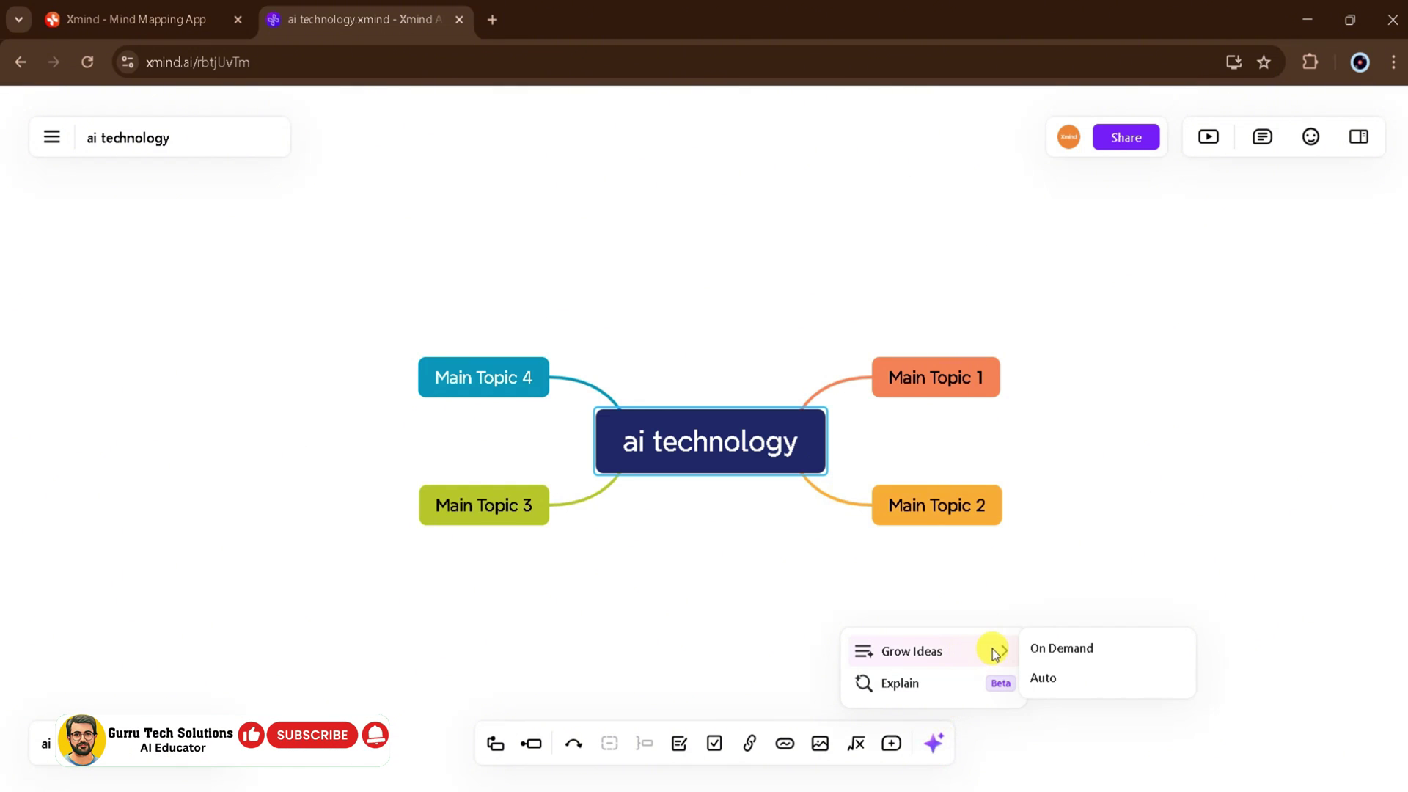
{"action": "left_click", "coordinate": [1047, 678]}
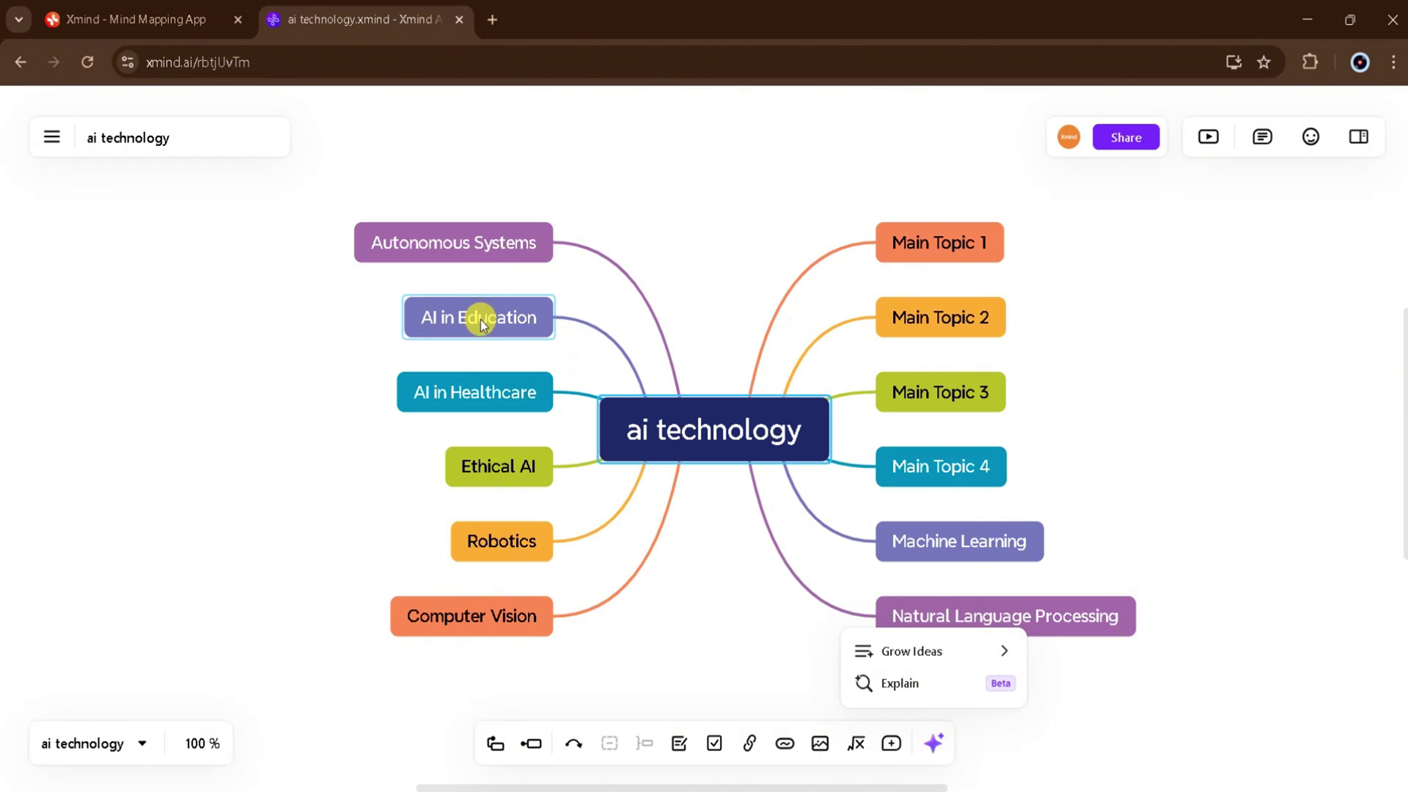
{"action": "left_click", "coordinate": [484, 659]}
Add a new main topic named 'ai technology in school'.
{"action": "left_click", "coordinate": [535, 745]}
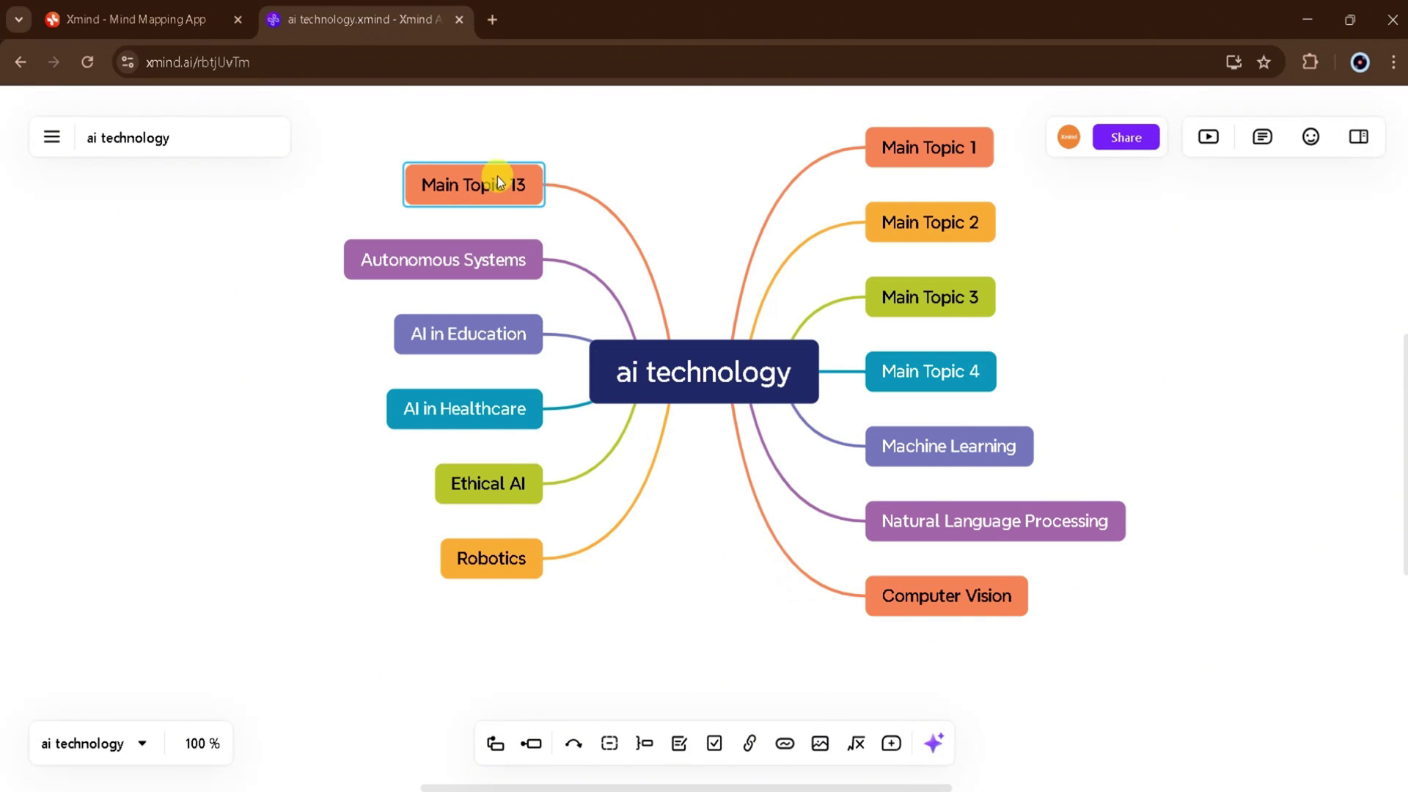
{"action": "type", "text": "ai technology"}
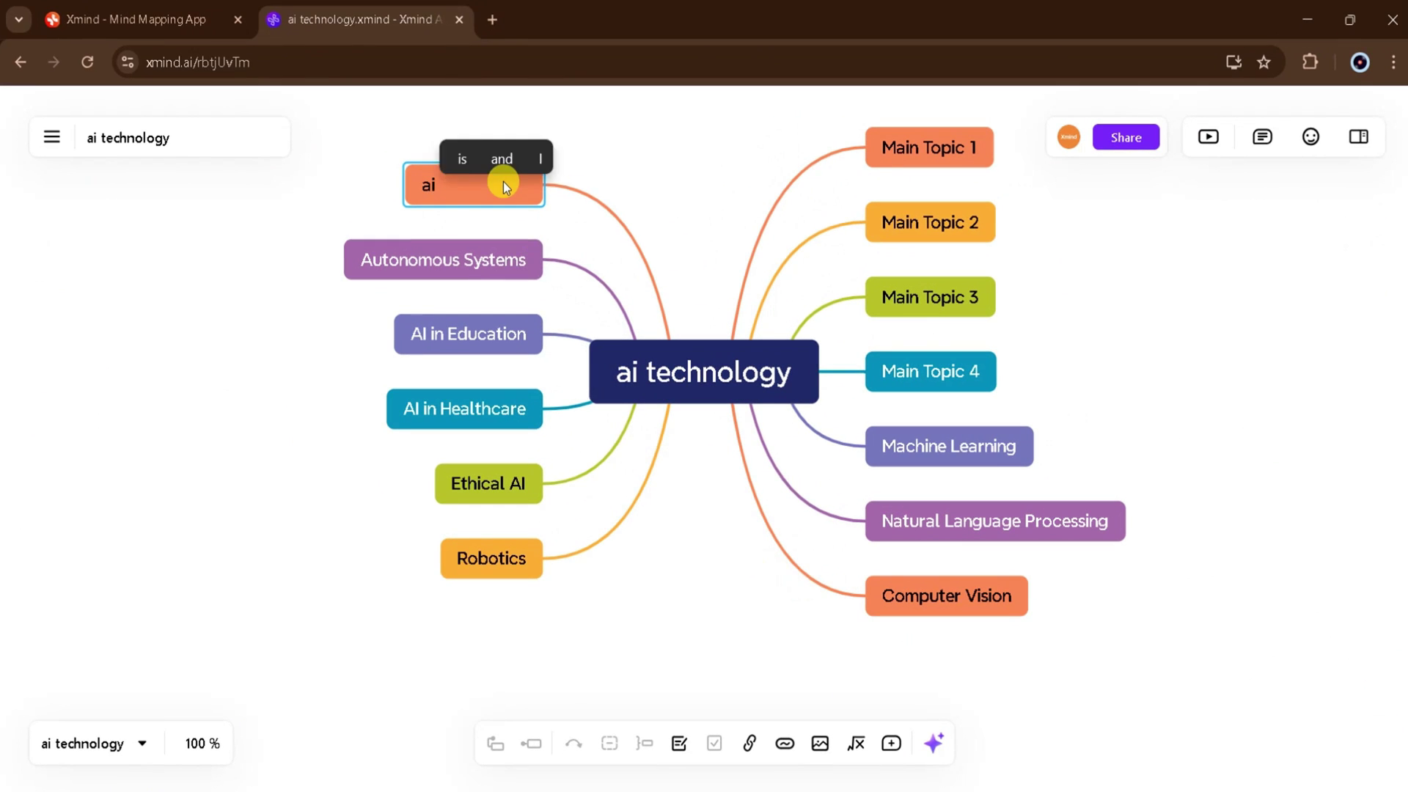
{"action": "type", "text": "  in"}
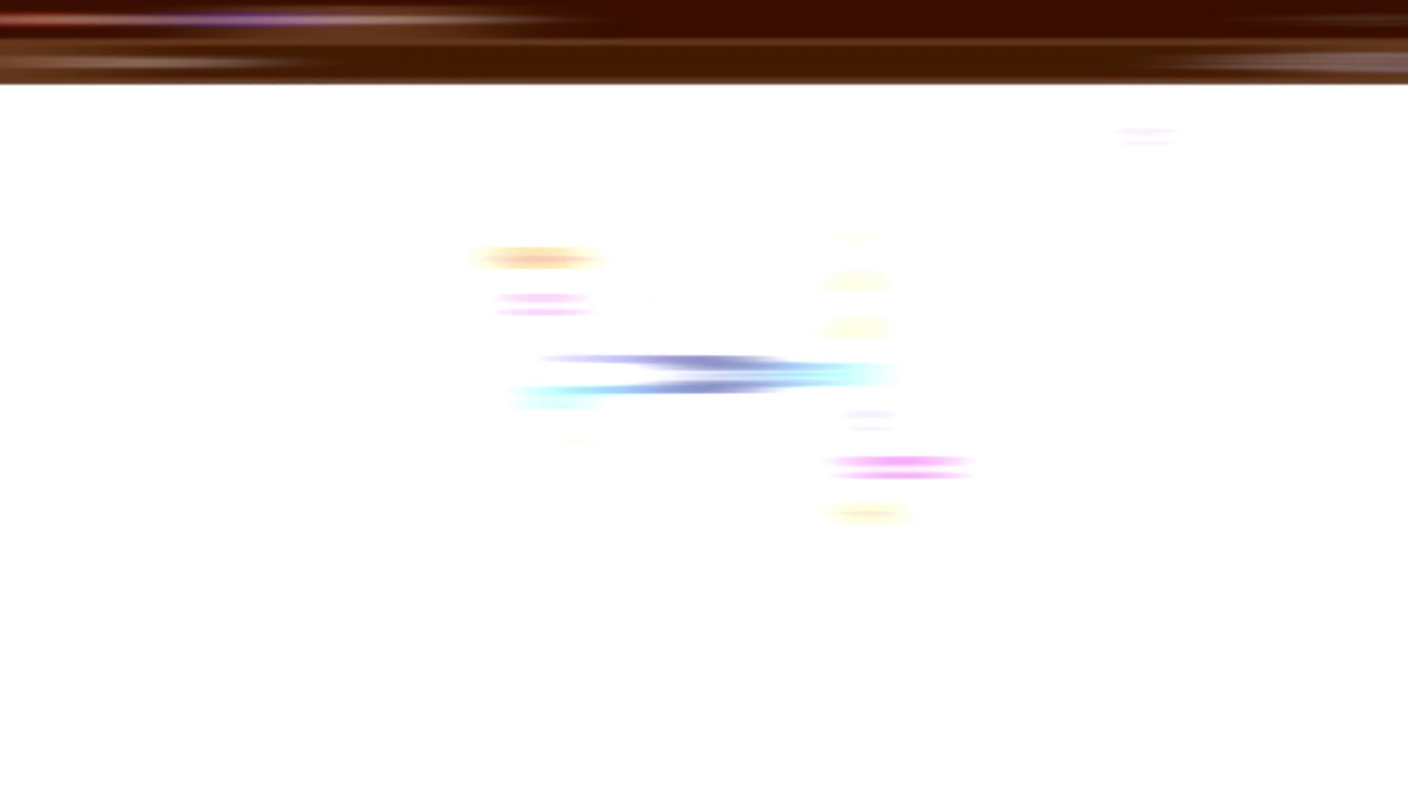
{"action": "left_click", "coordinate": [52, 137]}
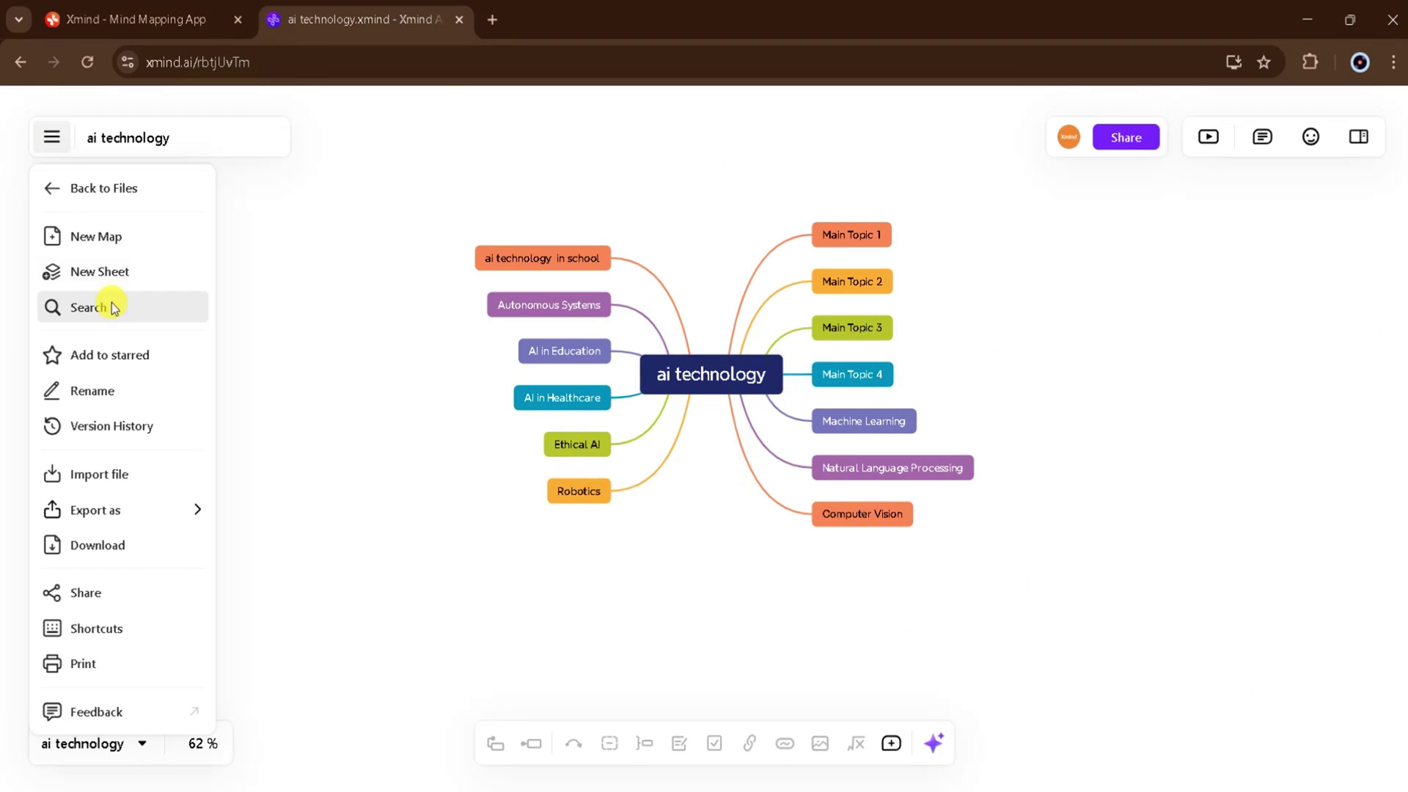
{"action": "left_click", "coordinate": [292, 508]}
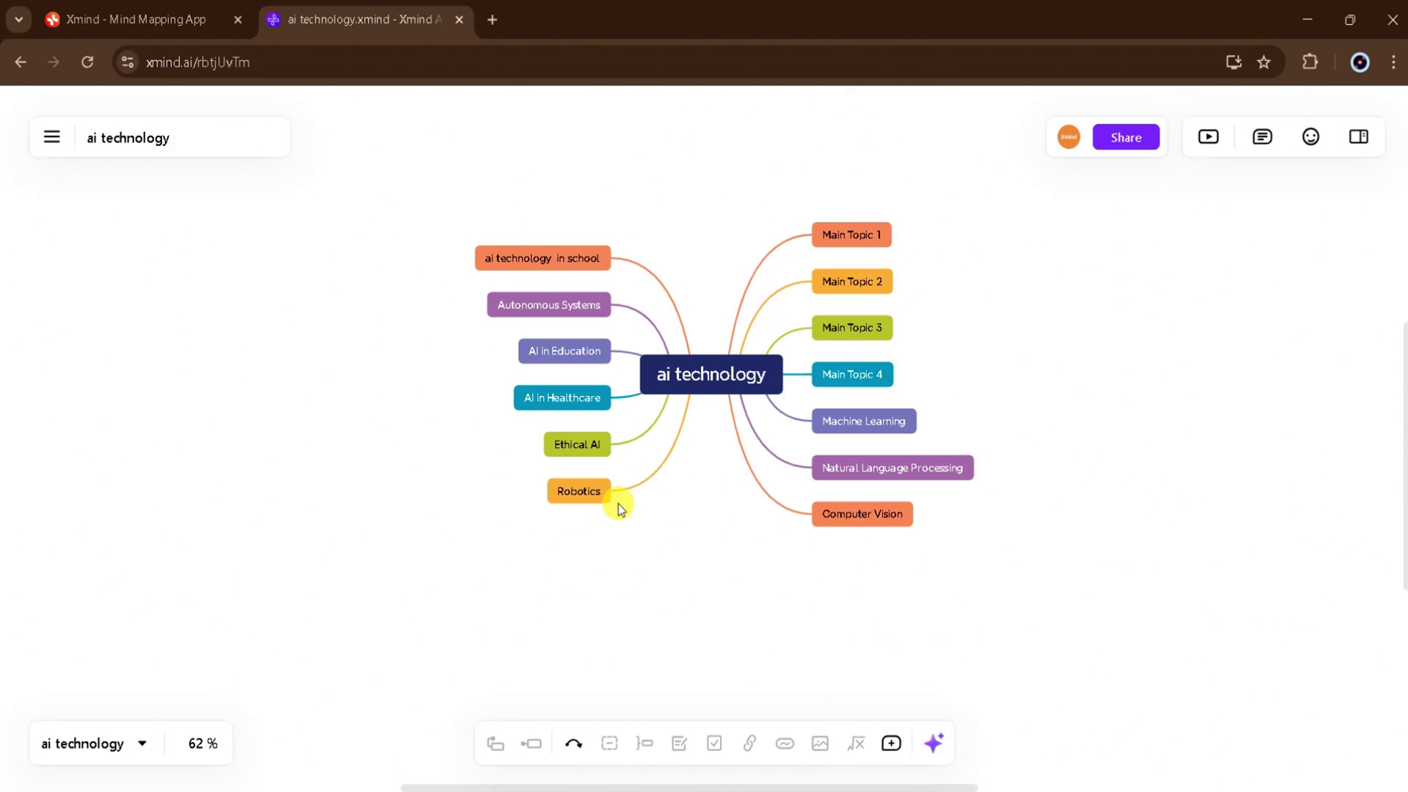
{"action": "scroll", "coordinate": [618, 504], "scroll_direction": "up", "scroll_amount": 3}
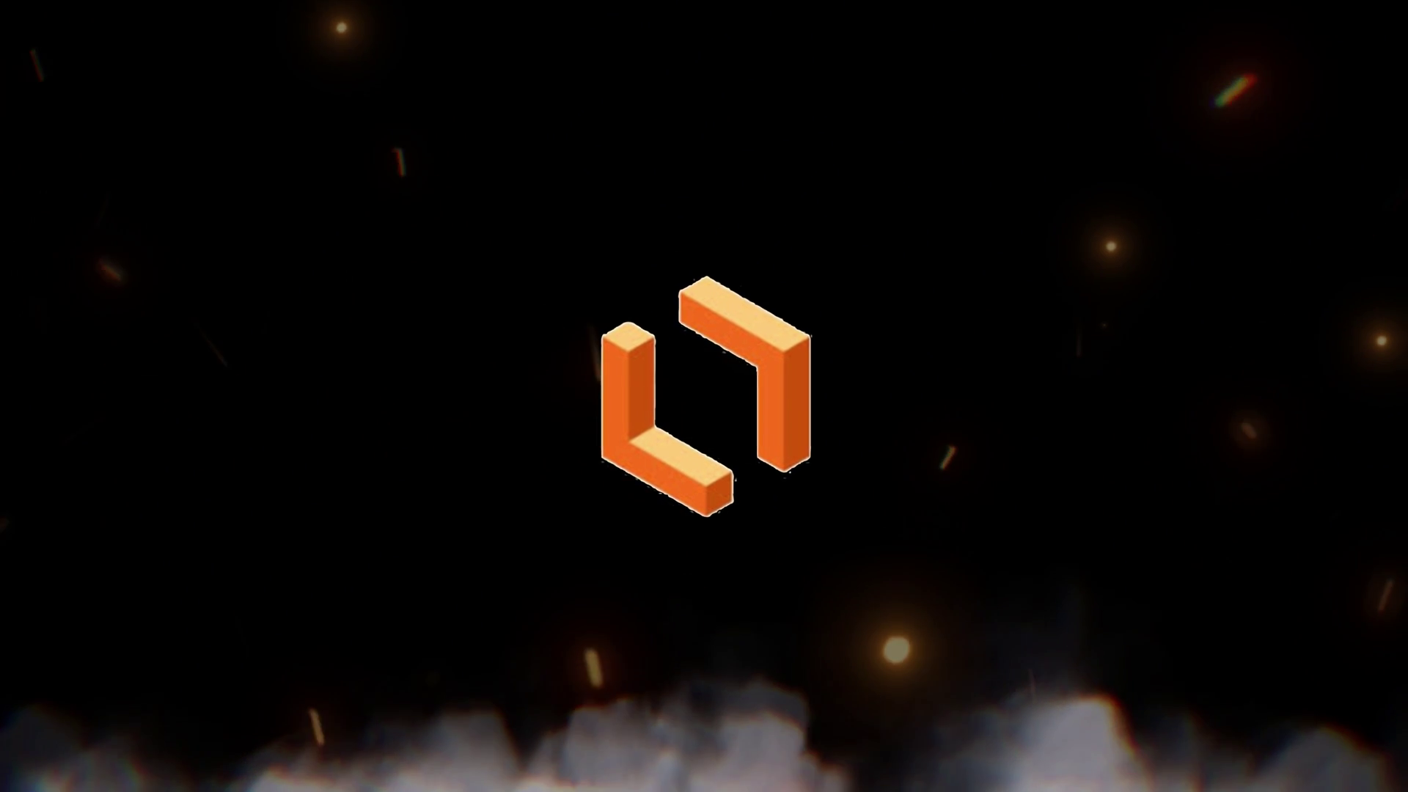
Search Google for 'lucid chart' and open the Lucidchart homepage result.
{"action": "left_click", "coordinate": [408, 62]}
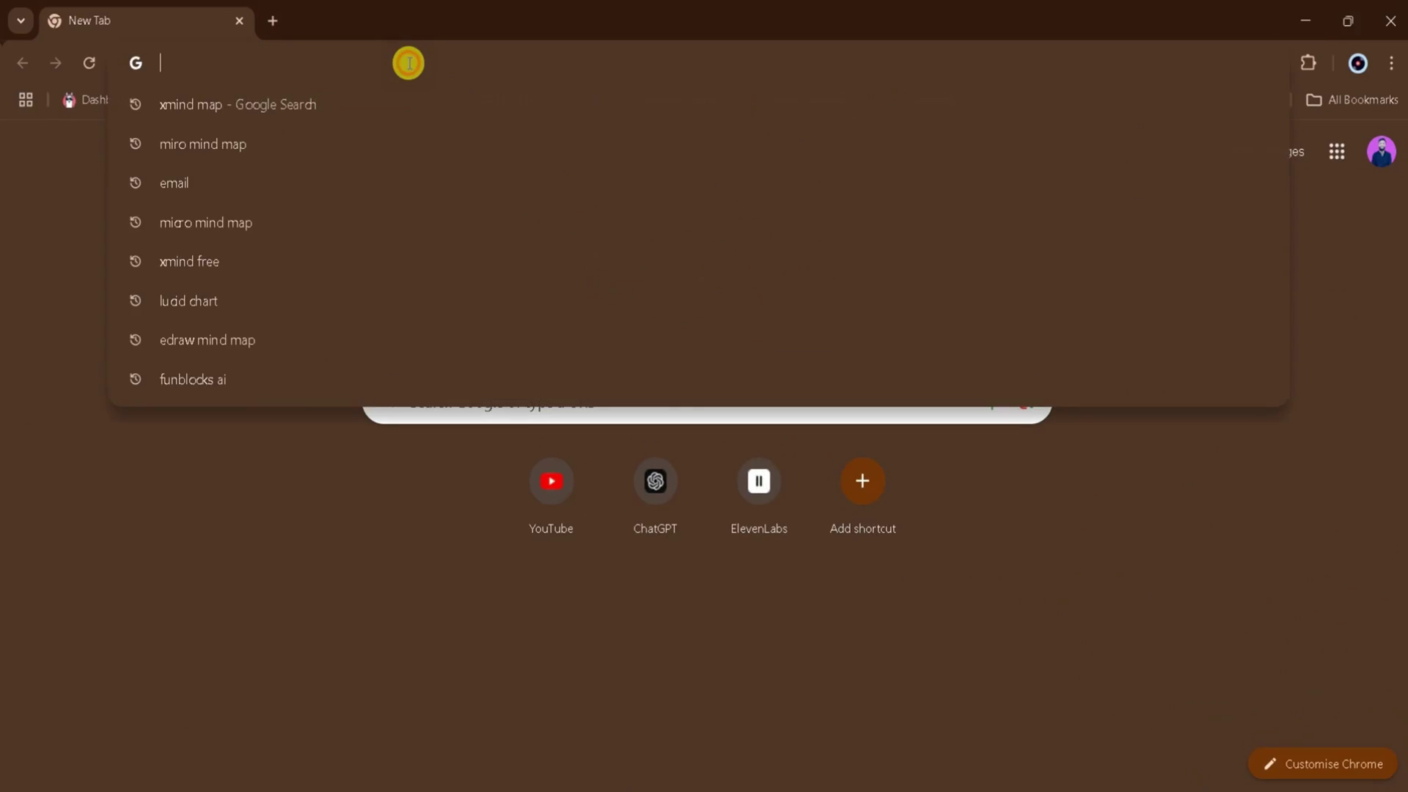
{"action": "type", "text": "lu"}
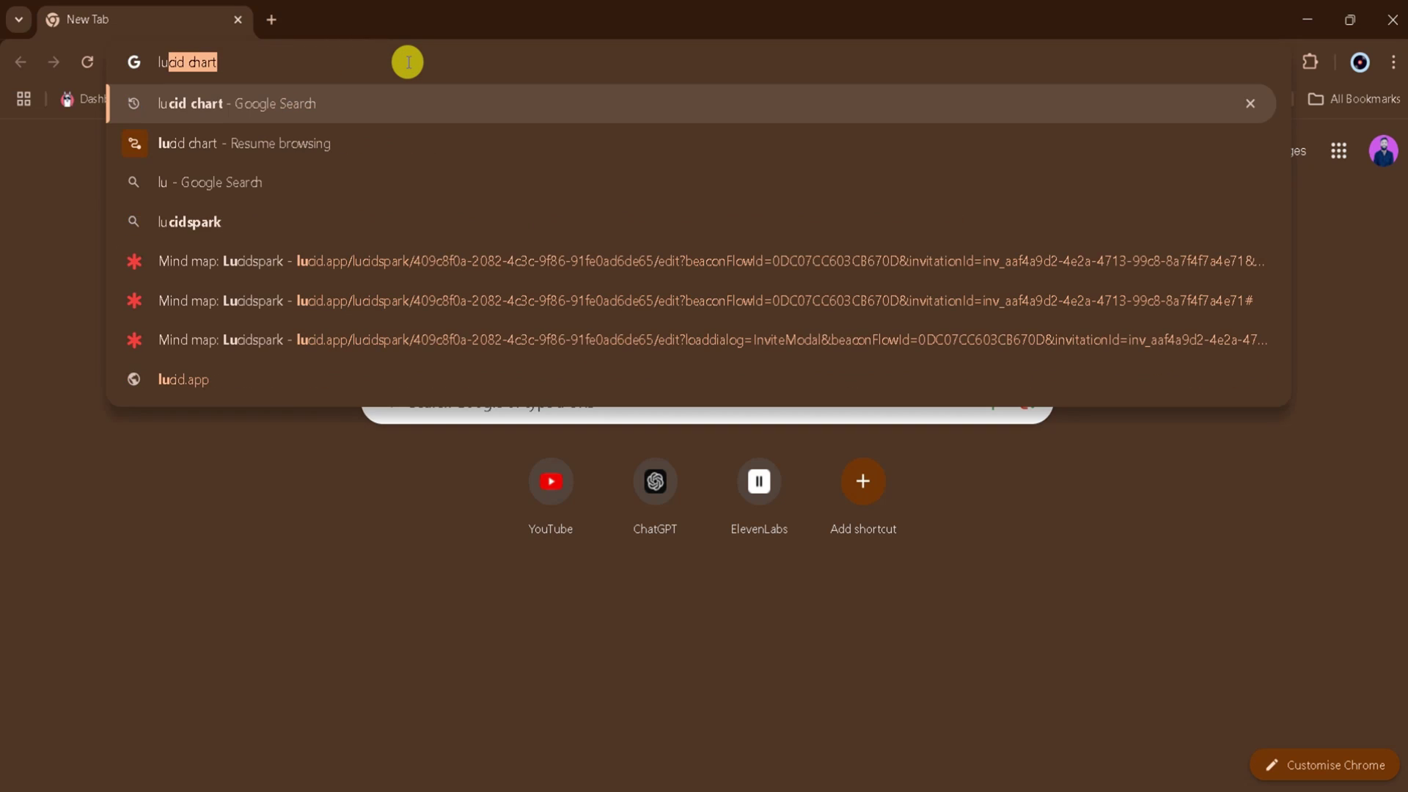
{"action": "type", "text": "cid"}
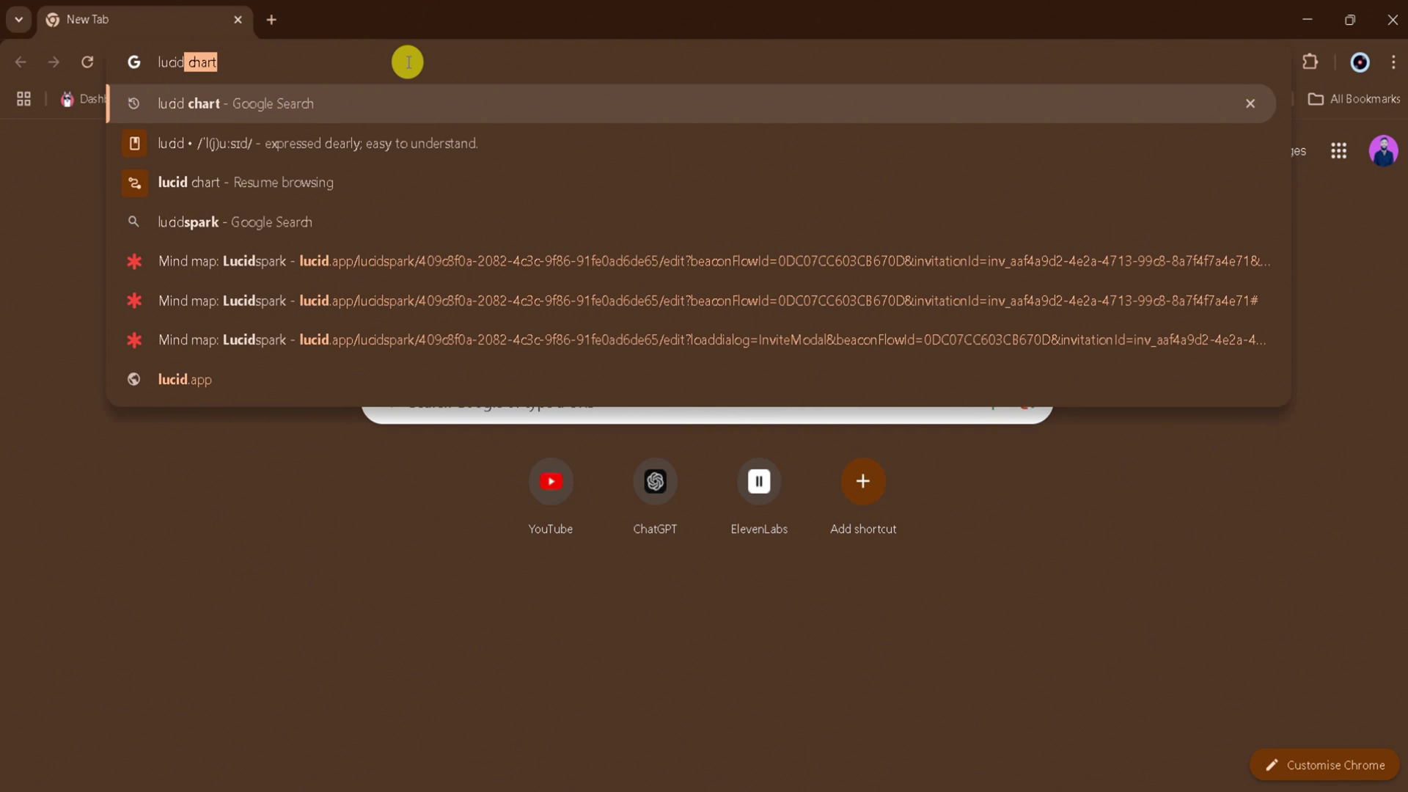
{"action": "left_click", "coordinate": [355, 98]}
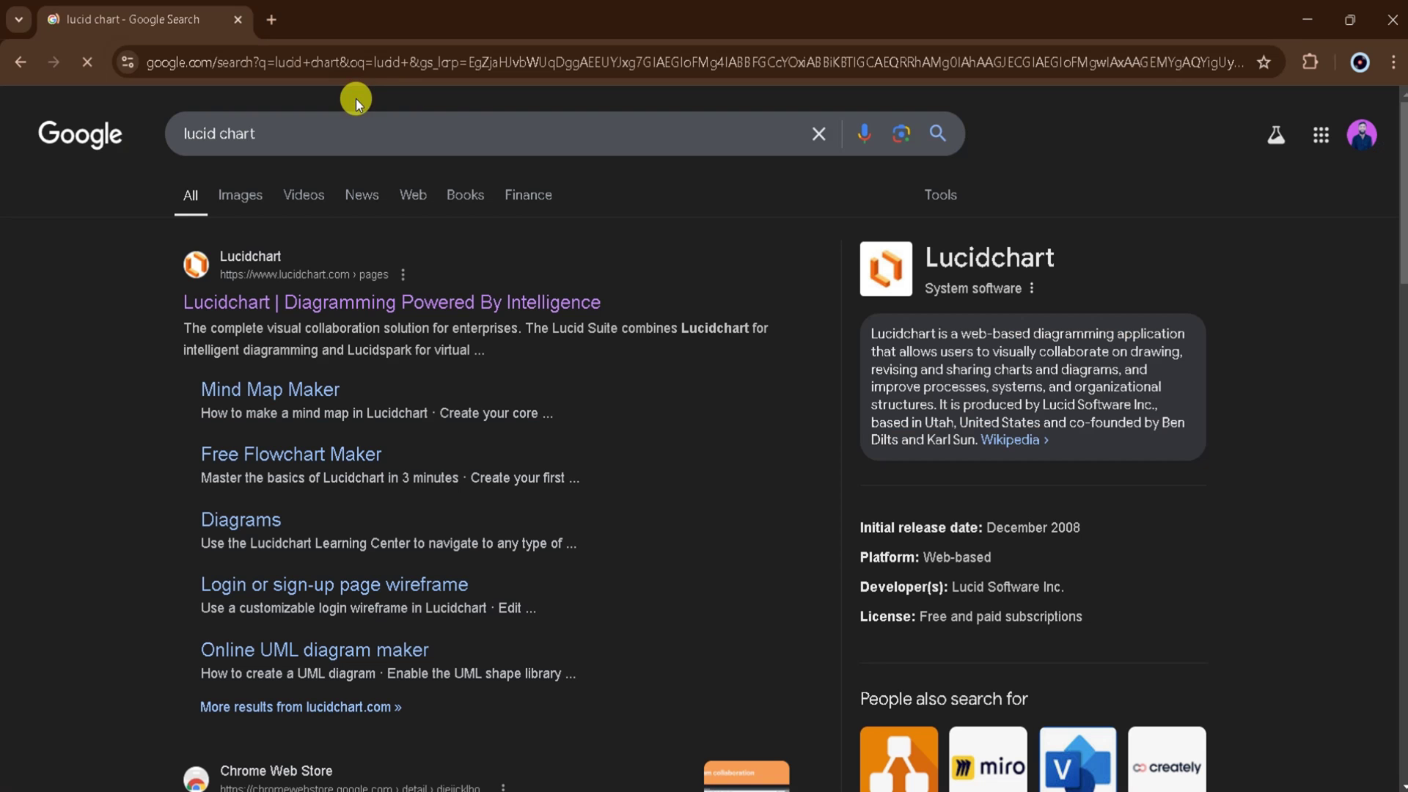
{"action": "left_click", "coordinate": [407, 303]}
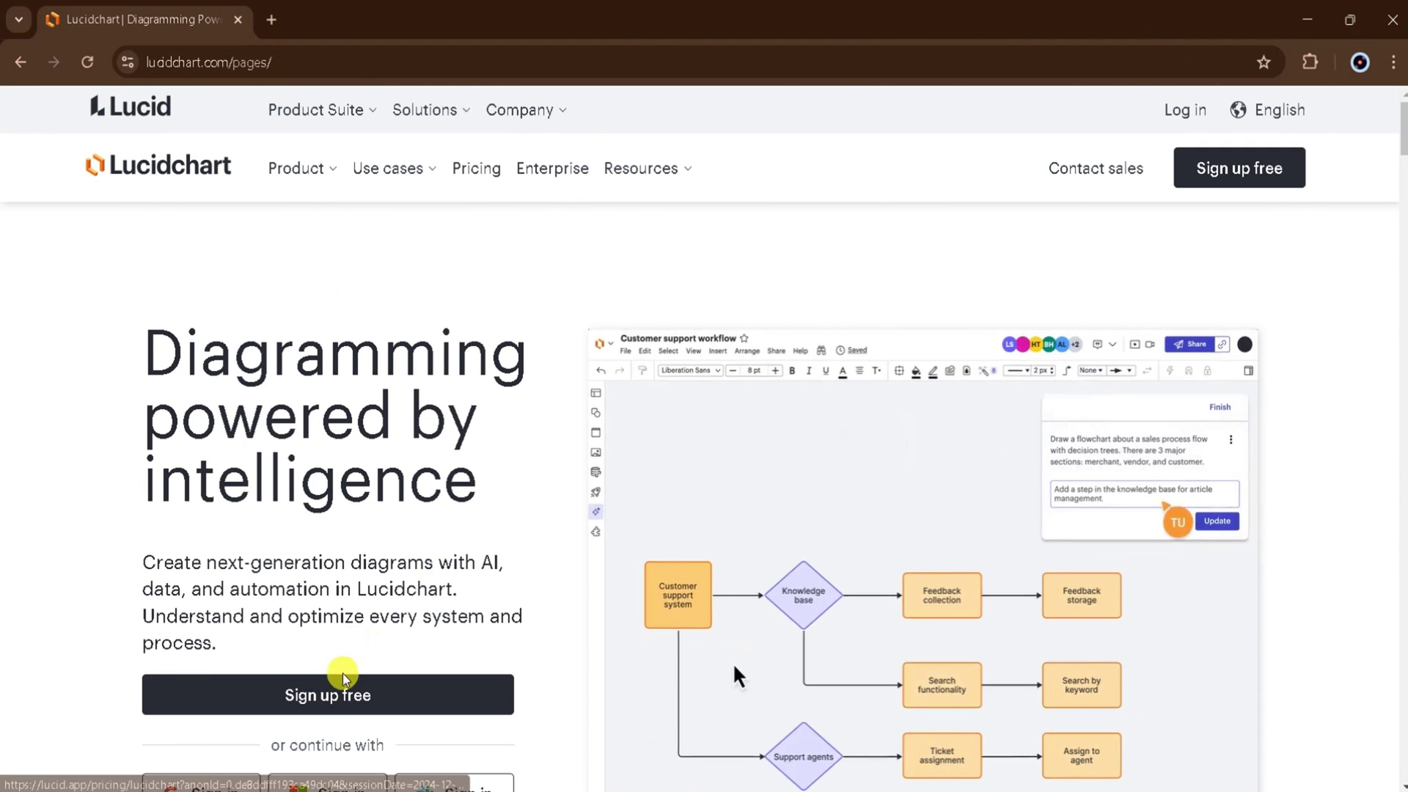
Sign up free for Lucidchart and start a new document from the Mind map template.
{"action": "left_click", "coordinate": [344, 695]}
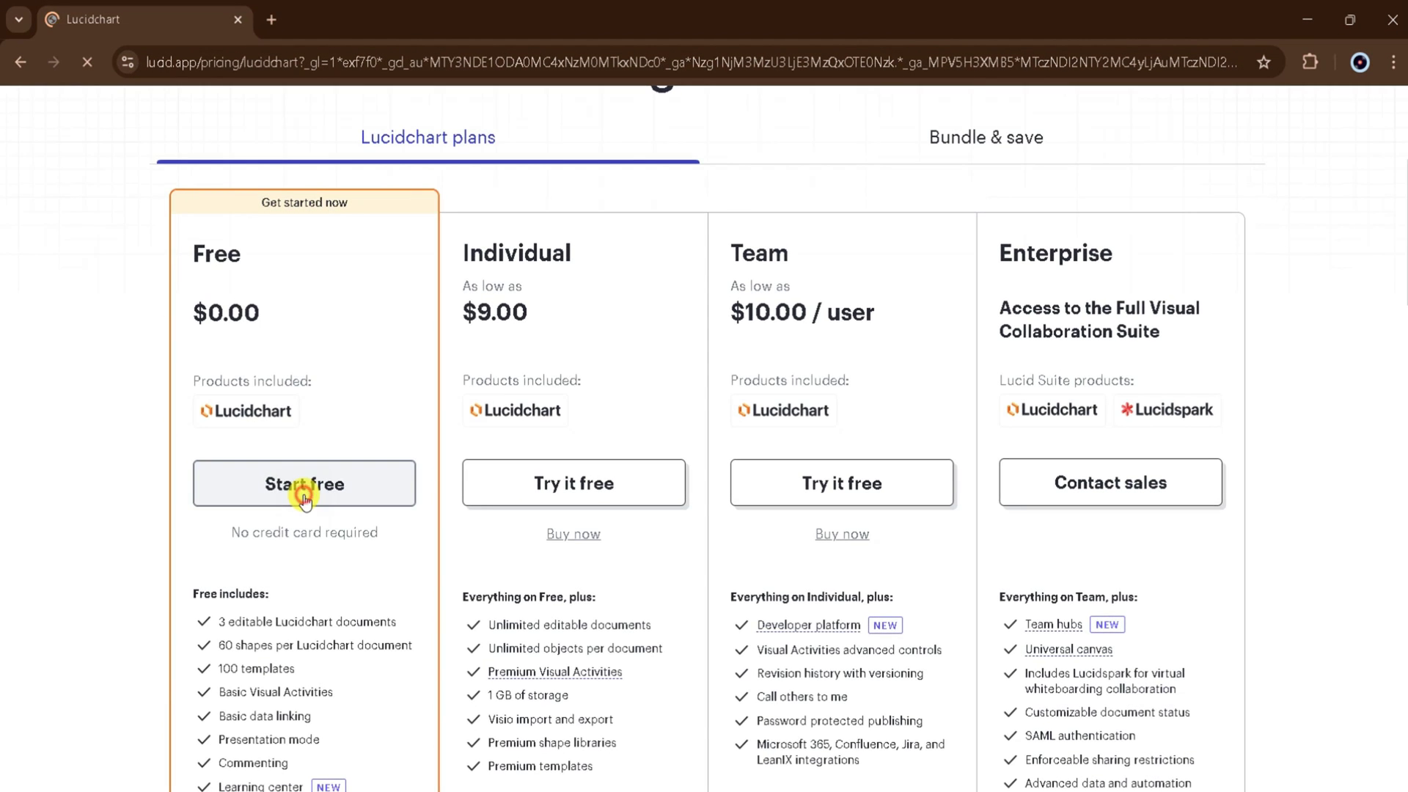
{"action": "left_click", "coordinate": [305, 500]}
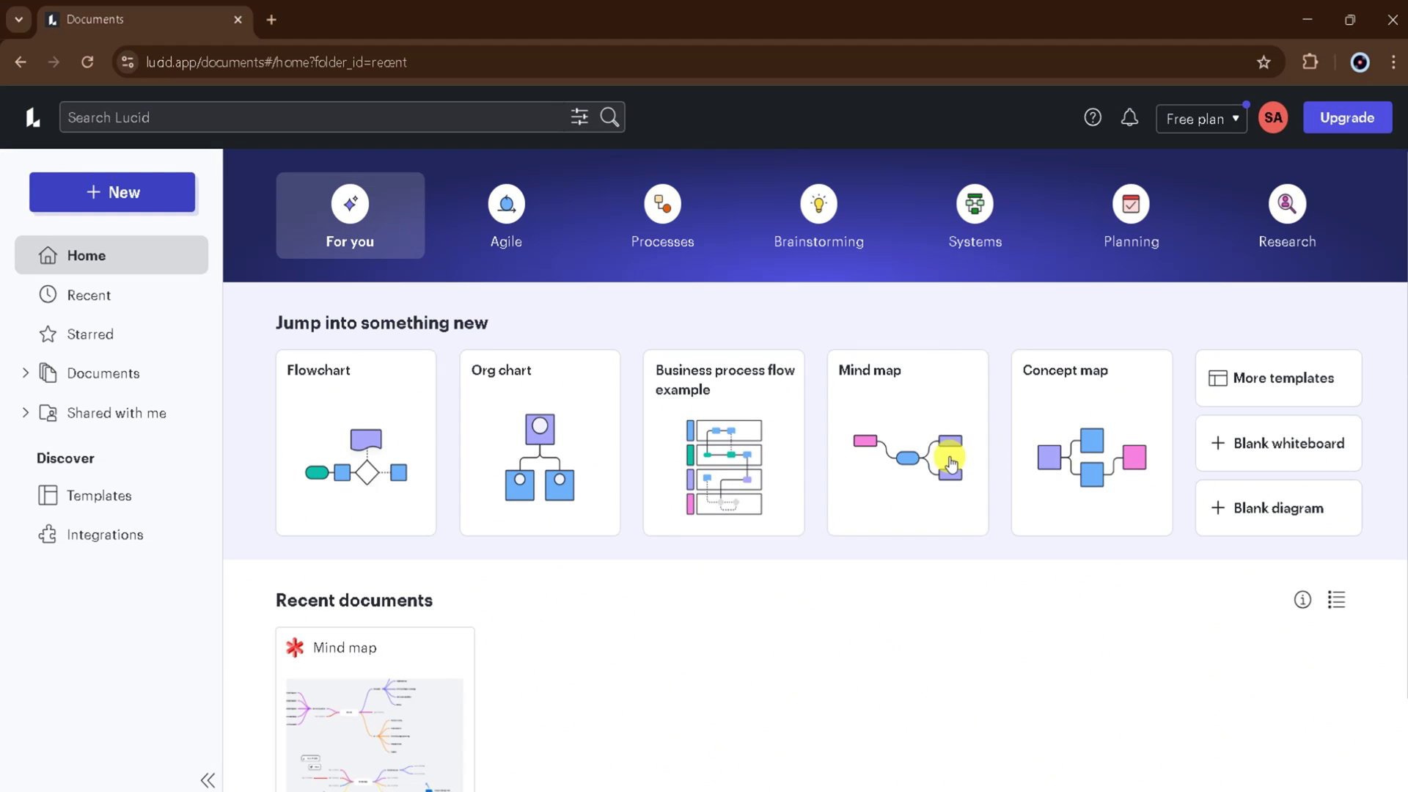
{"action": "left_click", "coordinate": [886, 431]}
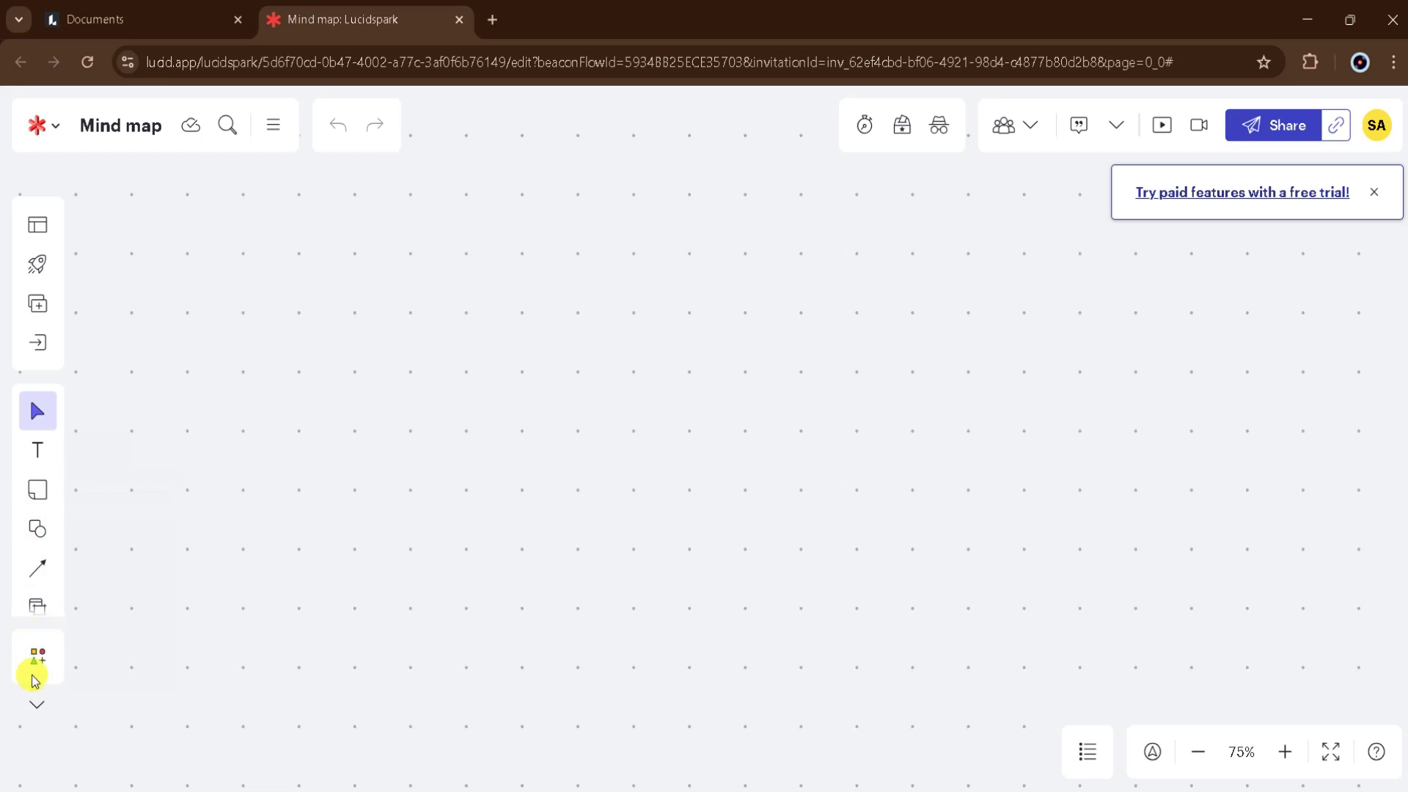
Place a new Mind Map from the Organizers on the board and name its central topic 'ai'.
{"action": "left_click", "coordinate": [41, 613]}
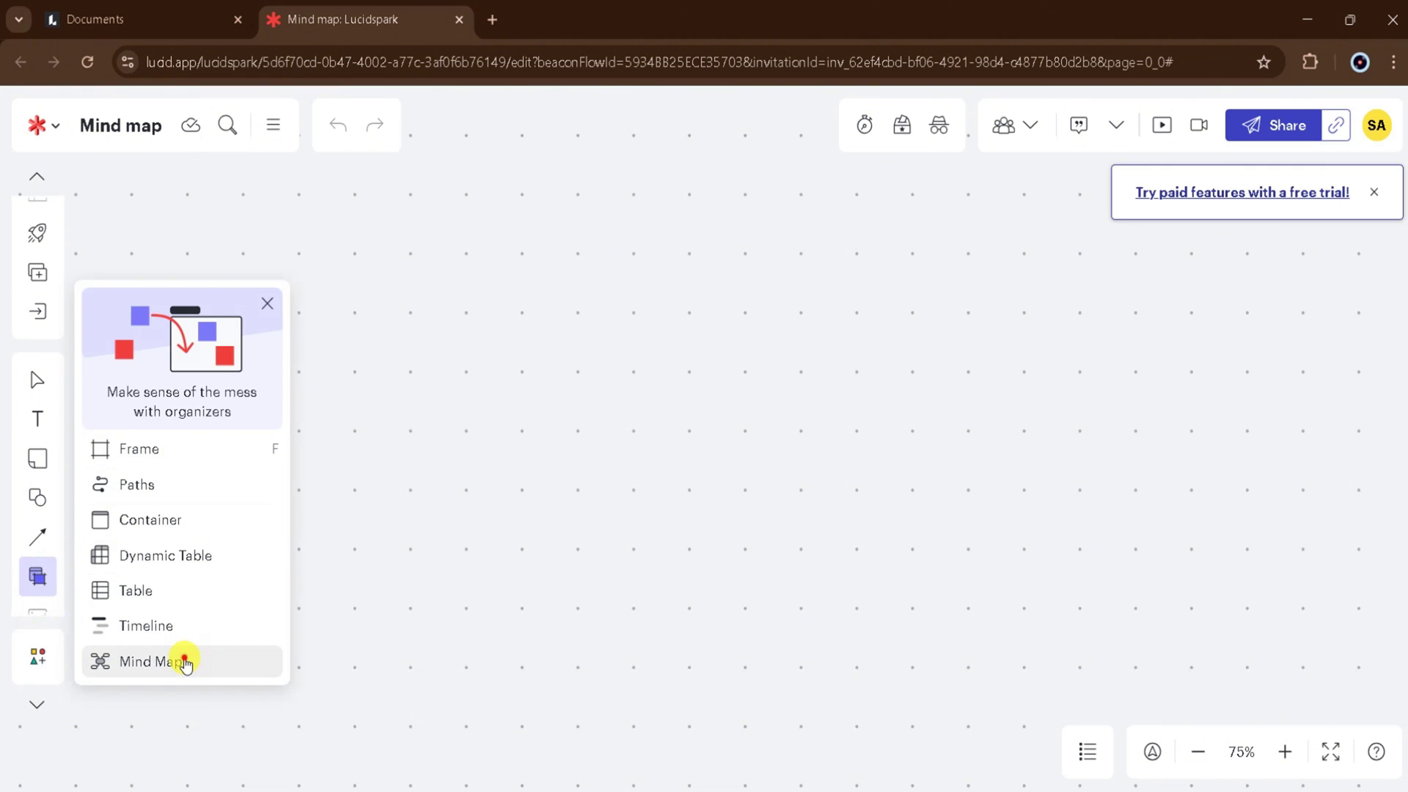
{"action": "left_click_drag", "start_coordinate": [183, 658], "coordinate": [604, 305]}
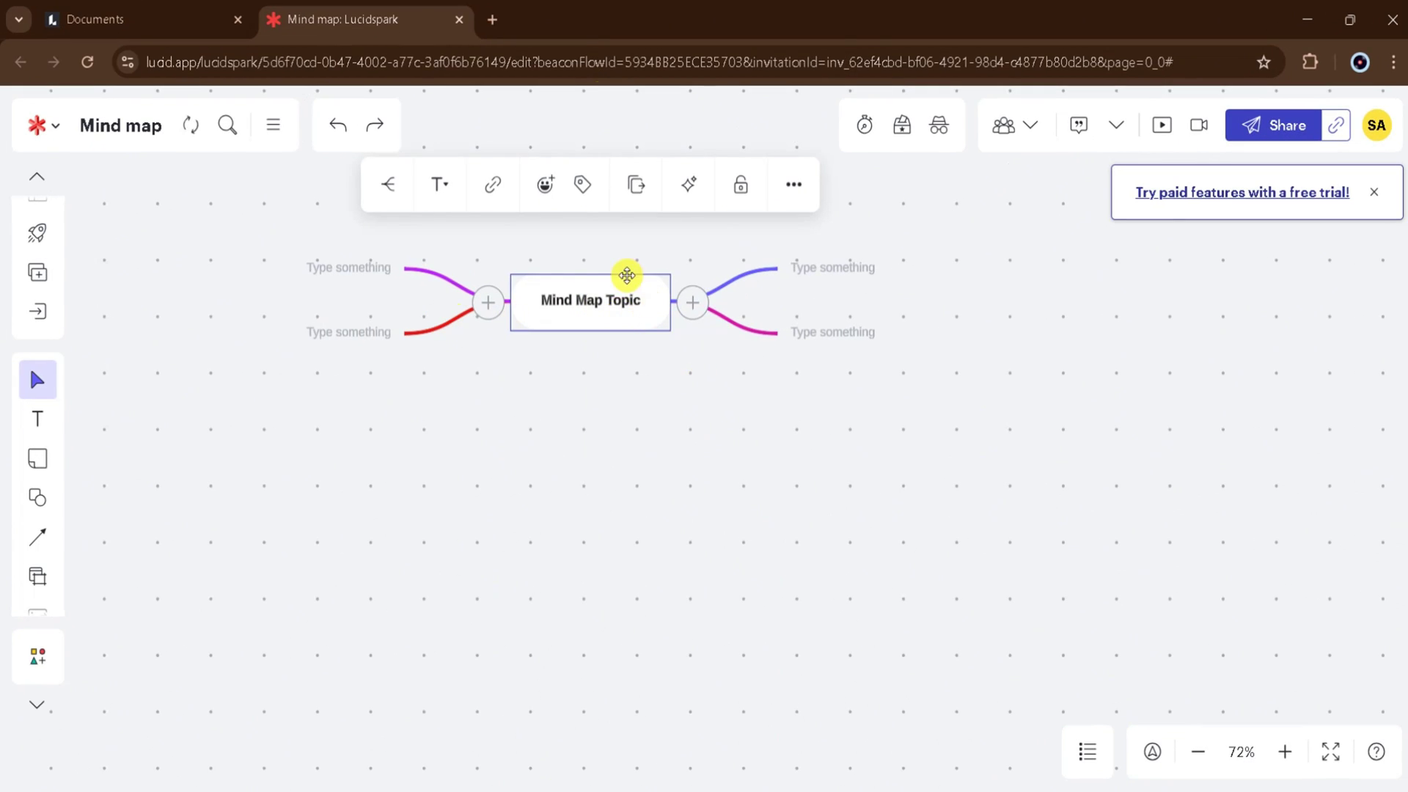
{"action": "double_click", "coordinate": [619, 307]}
{"action": "type", "text": "ai technology"}
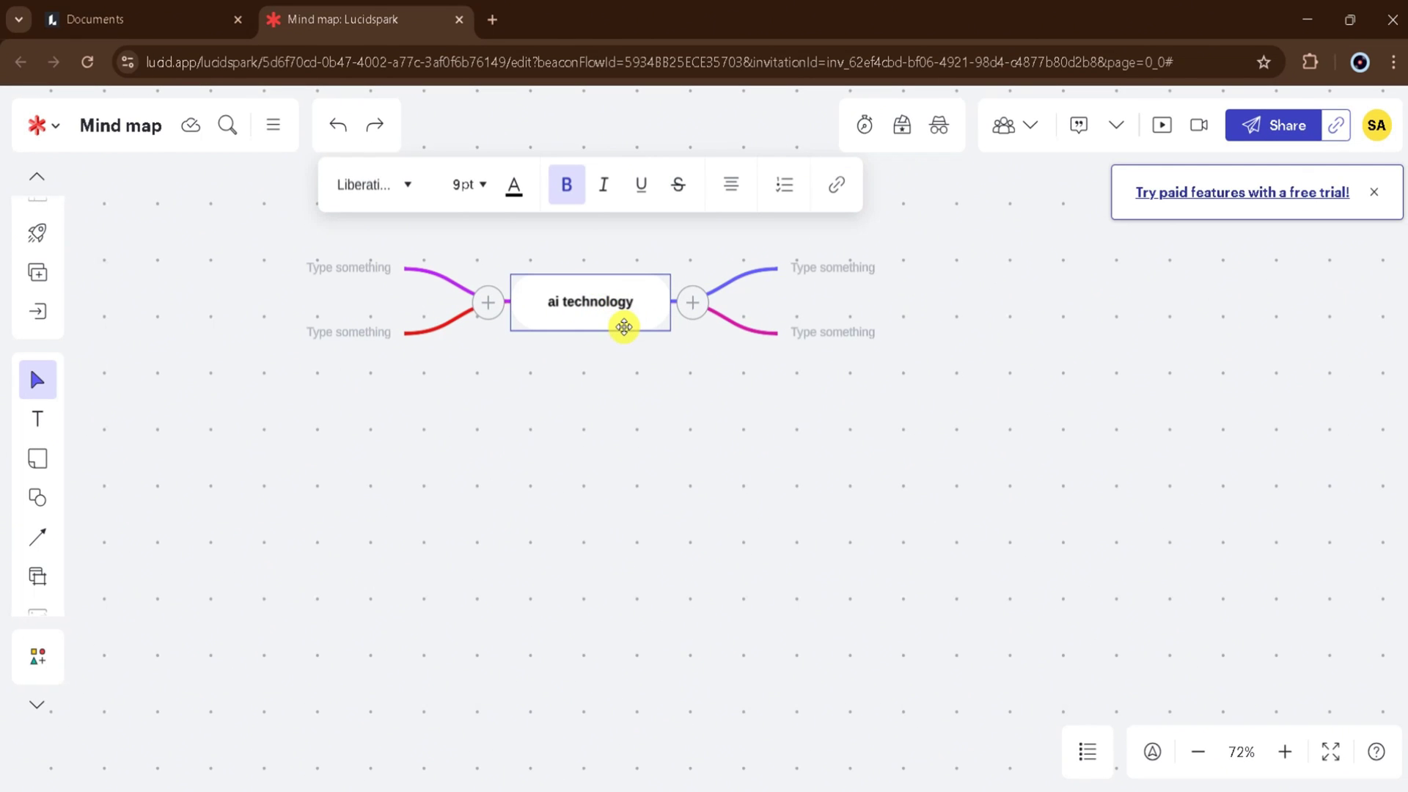
Expand the topic with AI ideas such as Natural Language Processing, Computer Vision and Neural Networks.
{"action": "left_click", "coordinate": [692, 302]}
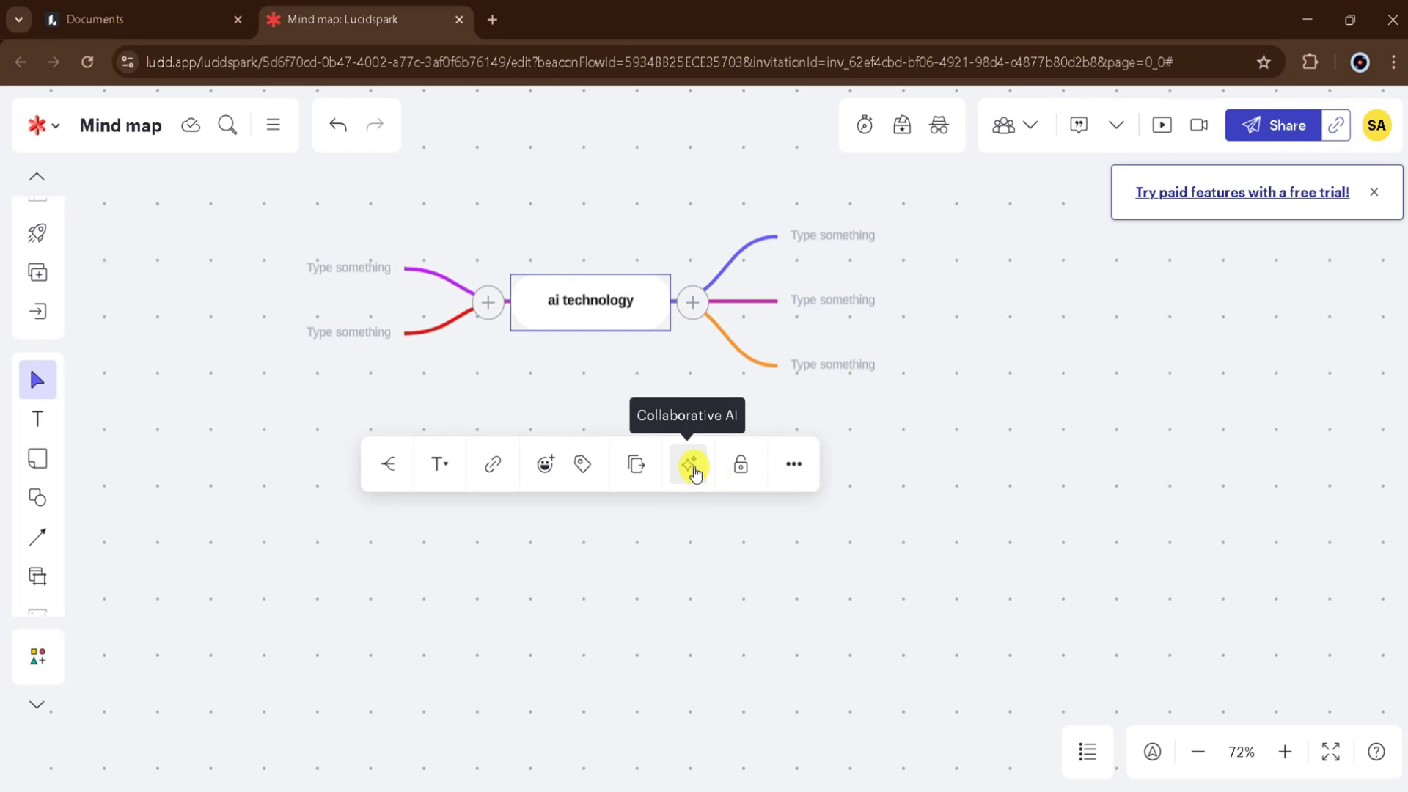
{"action": "left_click", "coordinate": [694, 473]}
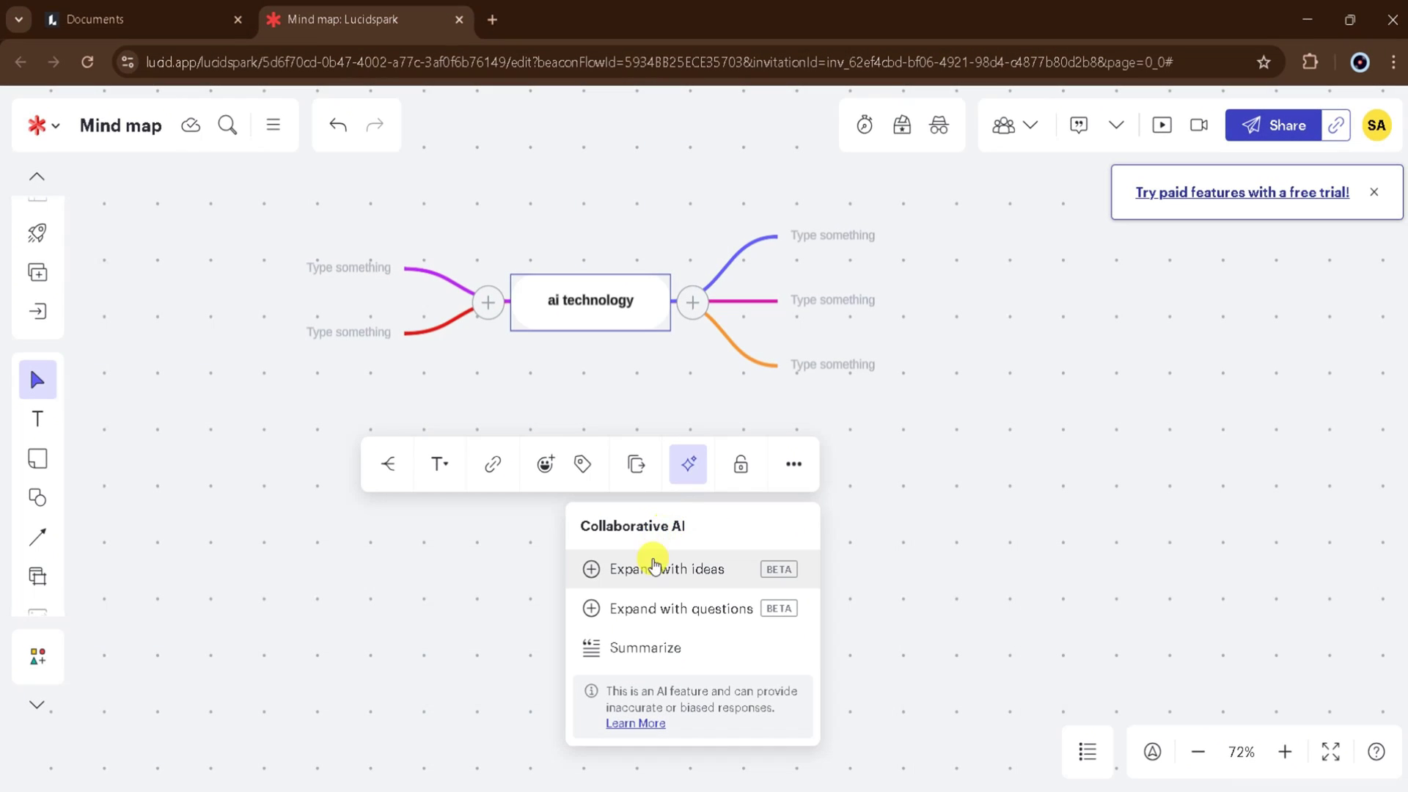
{"action": "left_click", "coordinate": [653, 571]}
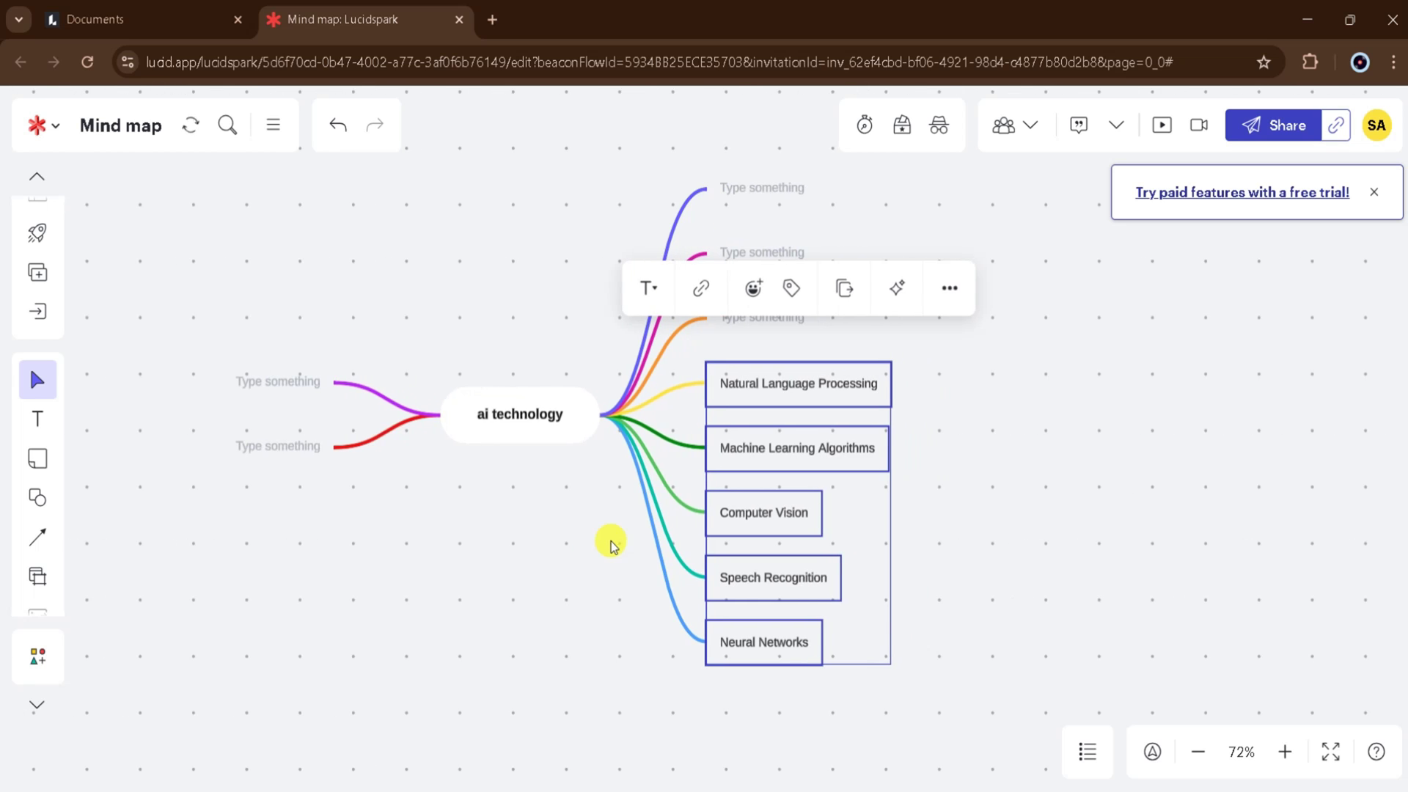
Expand Machine Learning Algorithms with AI ideas like Supervised Learning and Random Forest.
{"action": "key", "text": "Return"}
{"action": "left_click", "coordinate": [654, 325]}
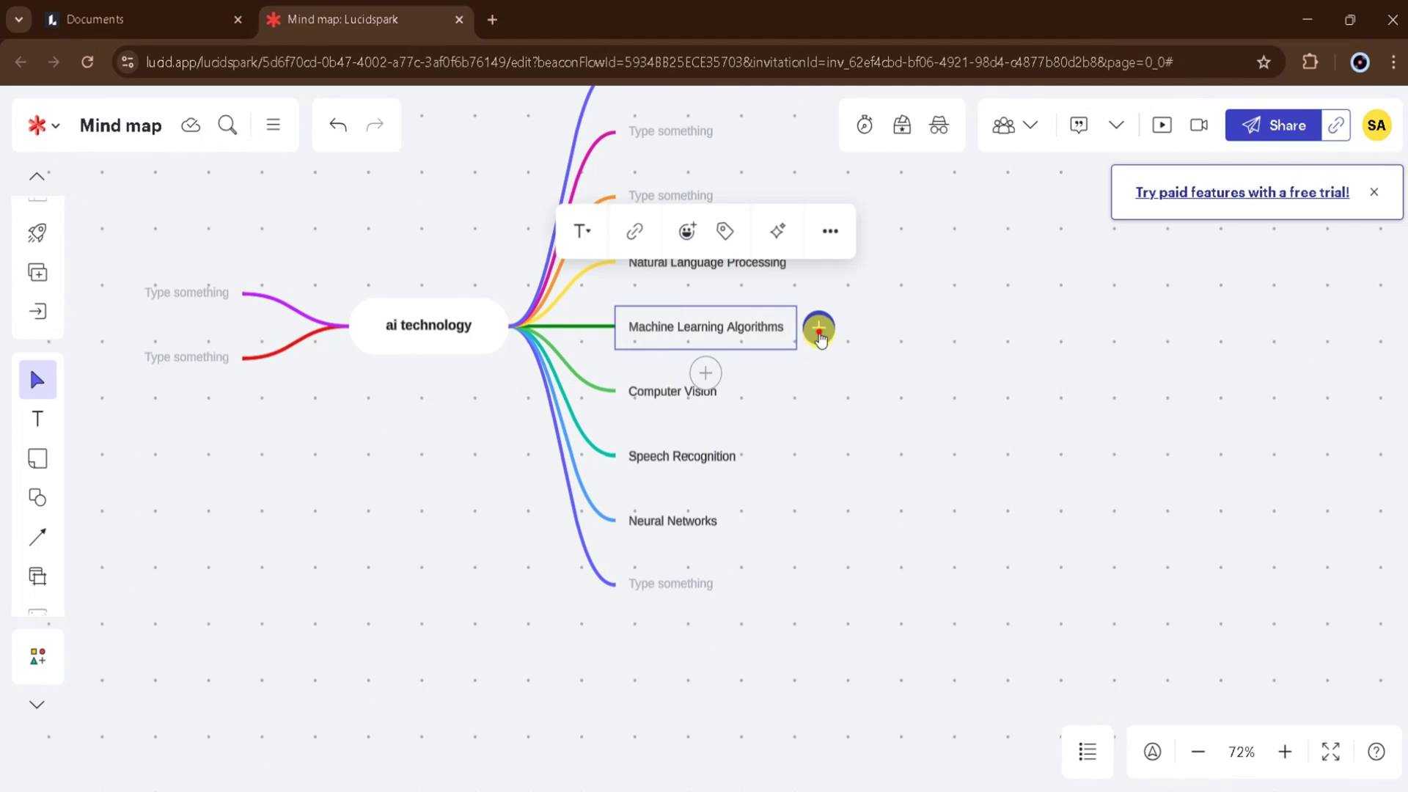
{"action": "left_click", "coordinate": [818, 327]}
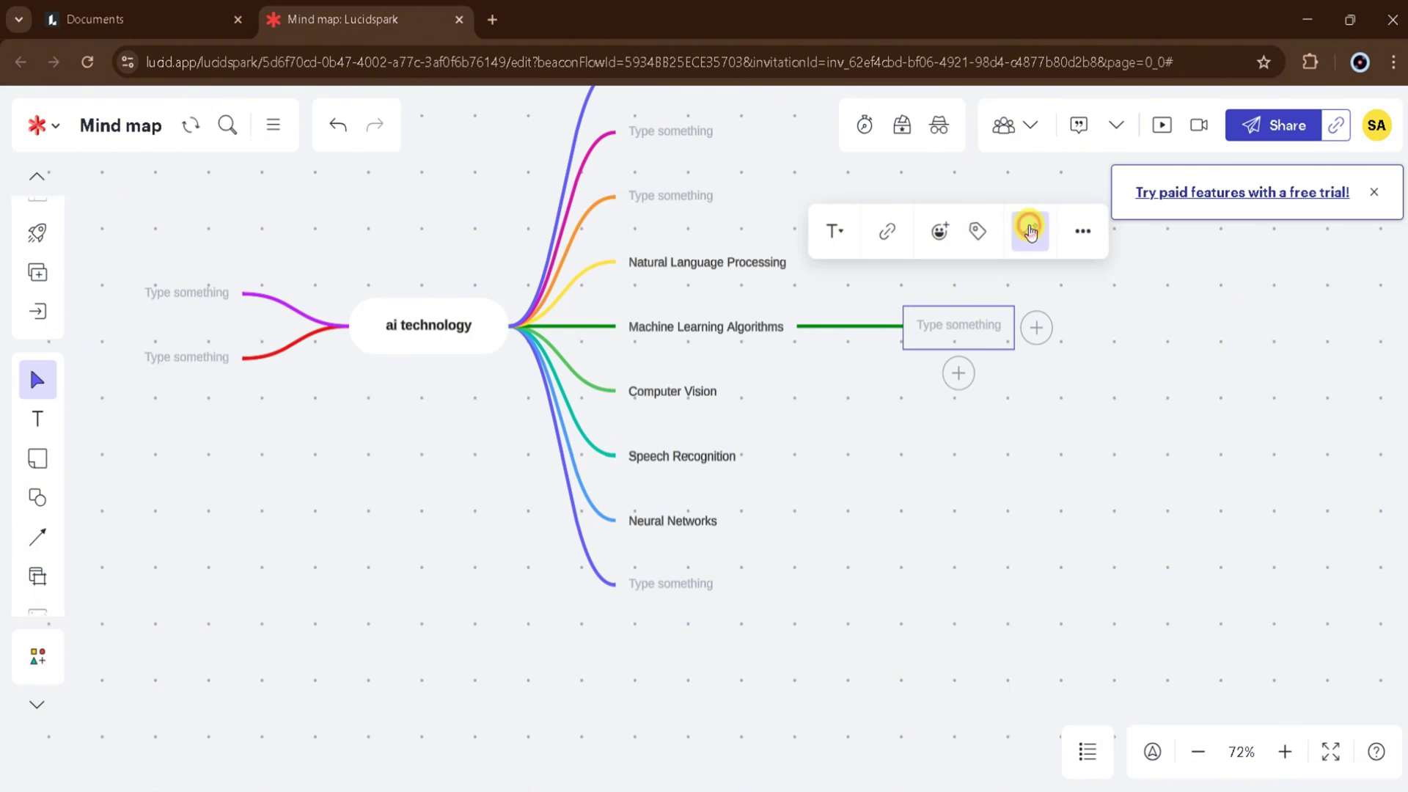
{"action": "left_click", "coordinate": [1029, 231]}
{"action": "left_click", "coordinate": [1019, 334]}
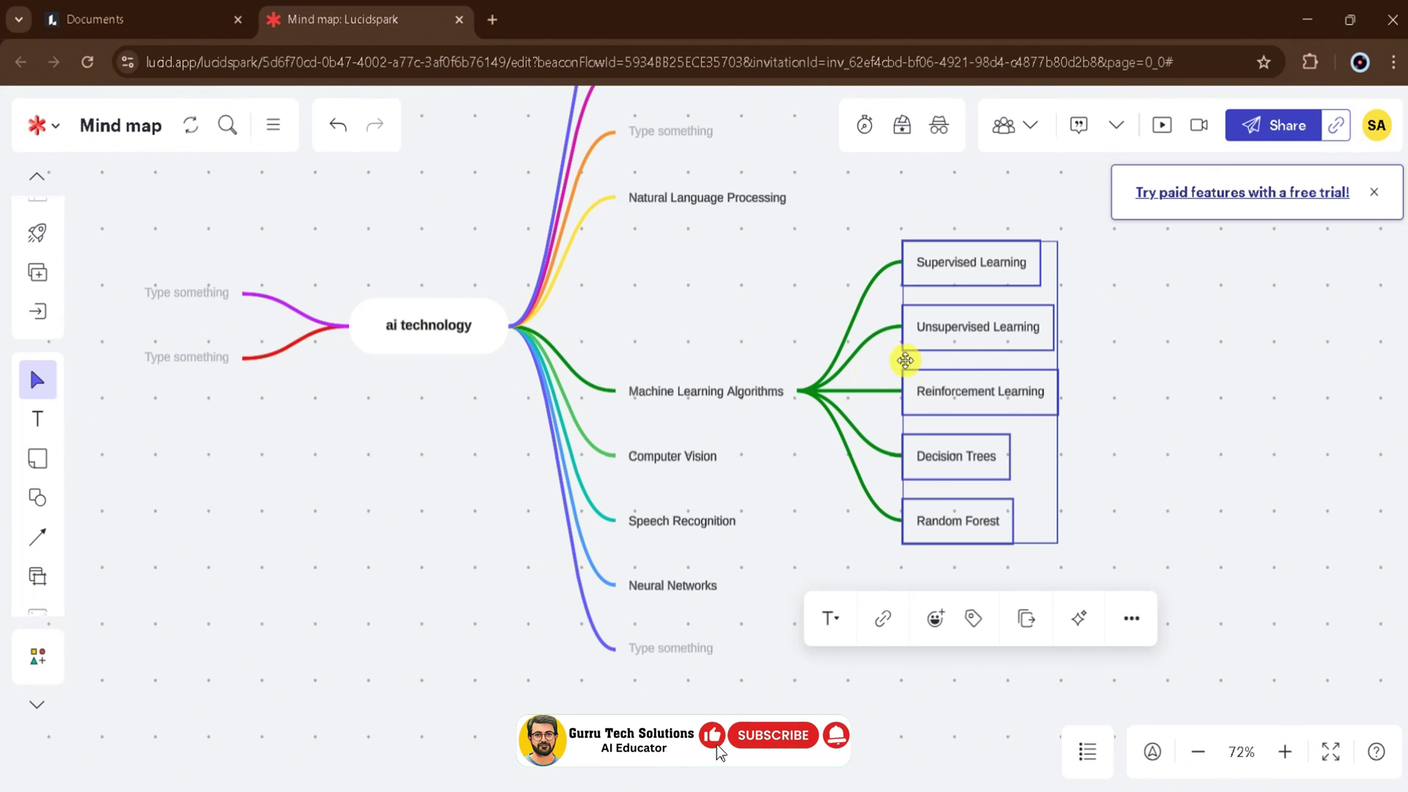
Expand Computer Vision with AI ideas like Image segmentation, Object detection and Facial recognition.
{"action": "scroll", "coordinate": [879, 357], "scroll_direction": "right", "scroll_amount": 2}
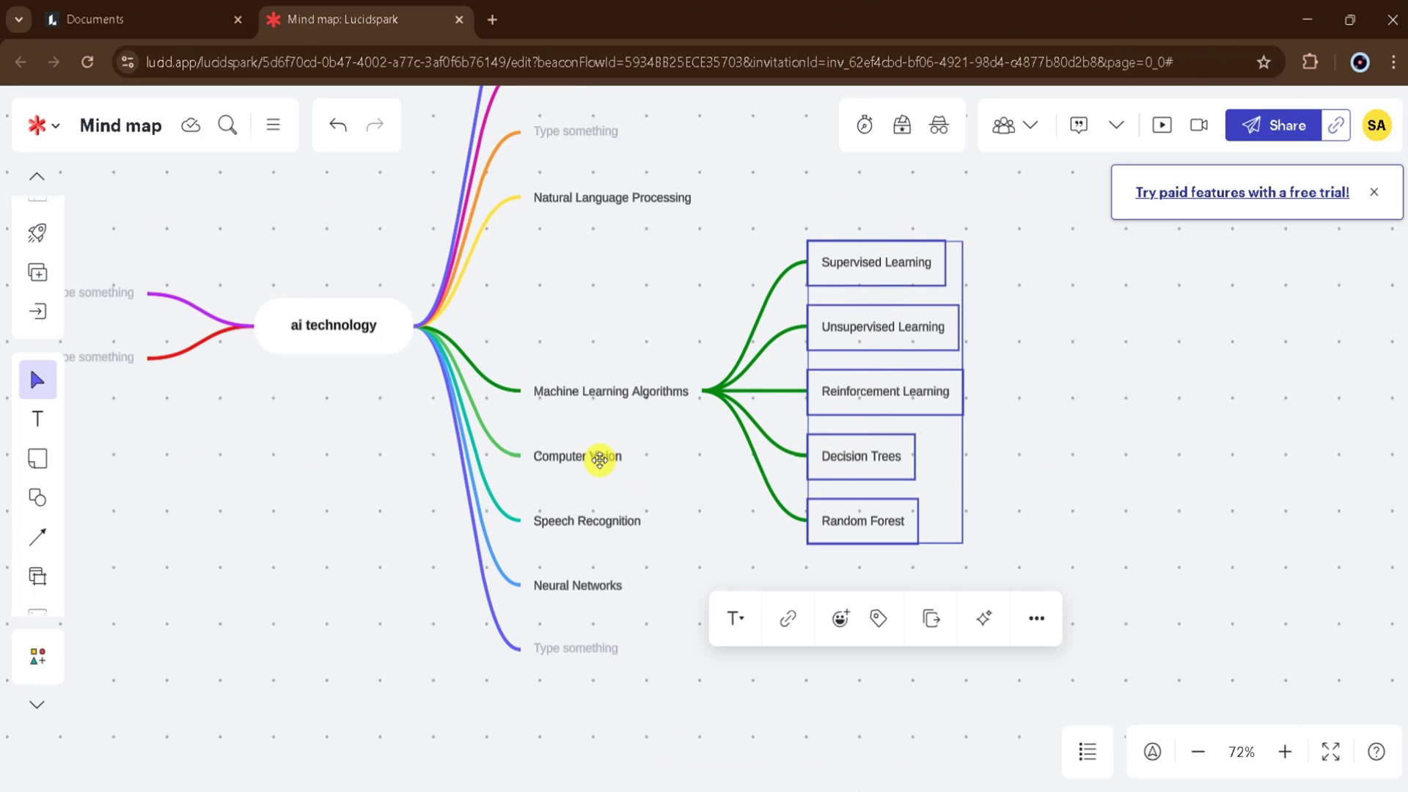
{"action": "double_click", "coordinate": [600, 459]}
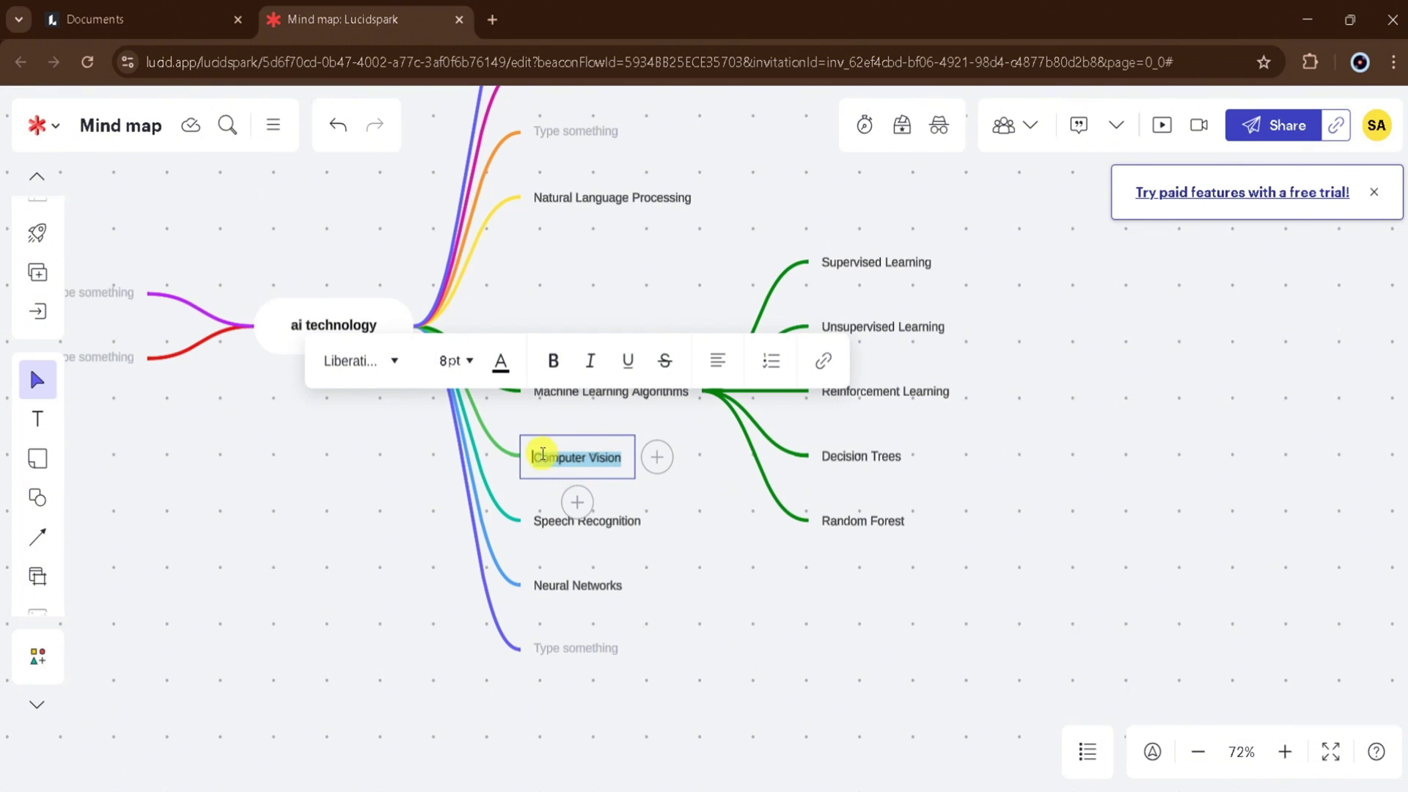
{"action": "left_click", "coordinate": [544, 447]}
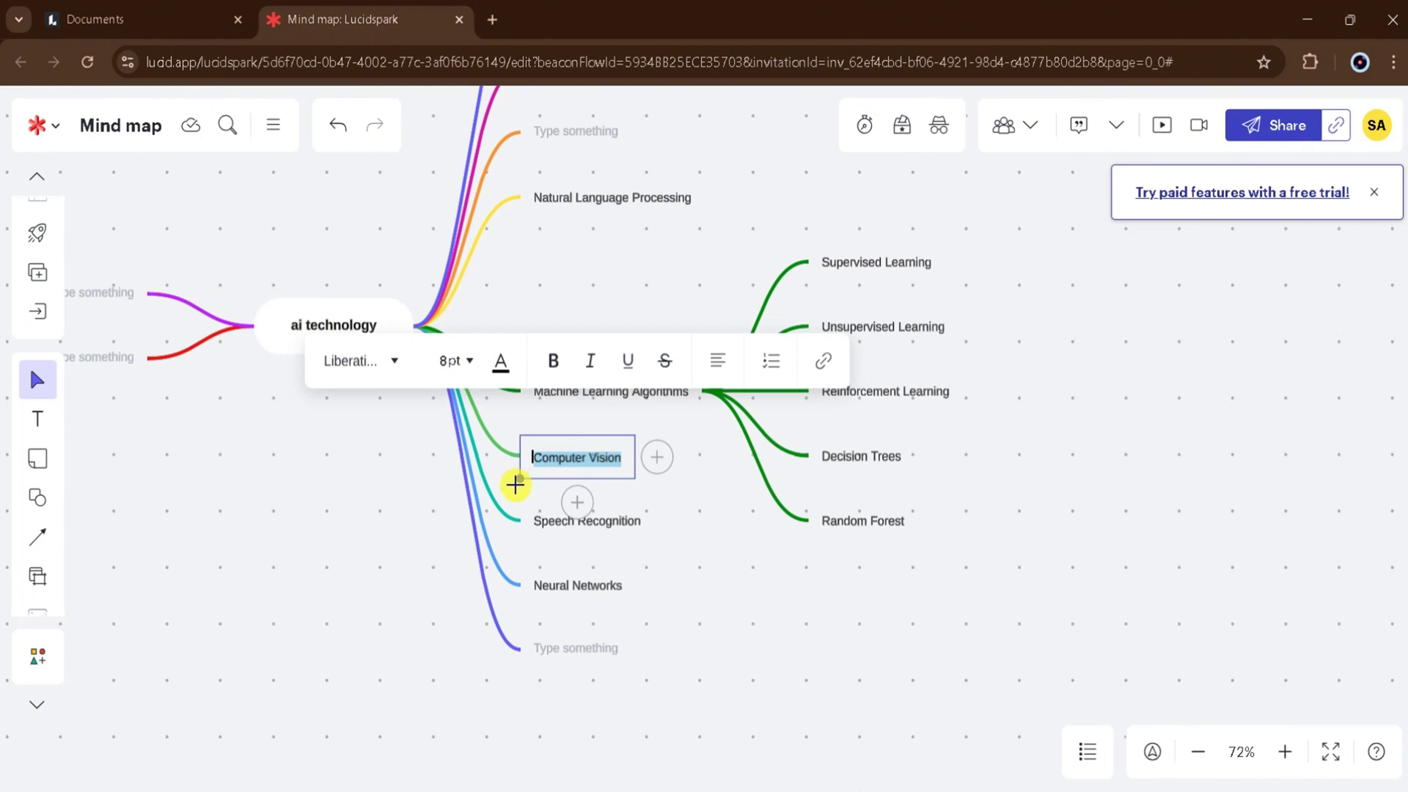
{"action": "left_click", "coordinate": [656, 462]}
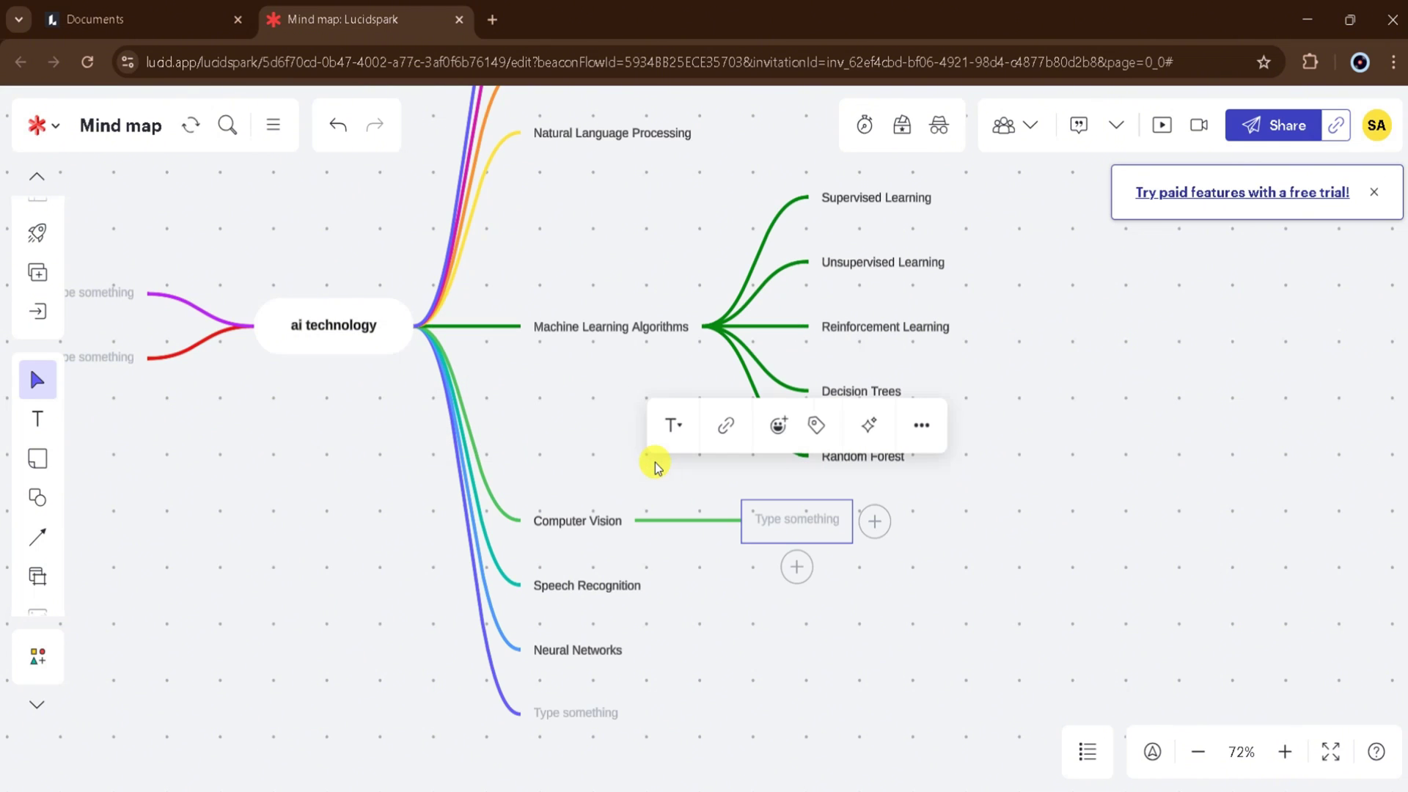
{"action": "left_click", "coordinate": [867, 433]}
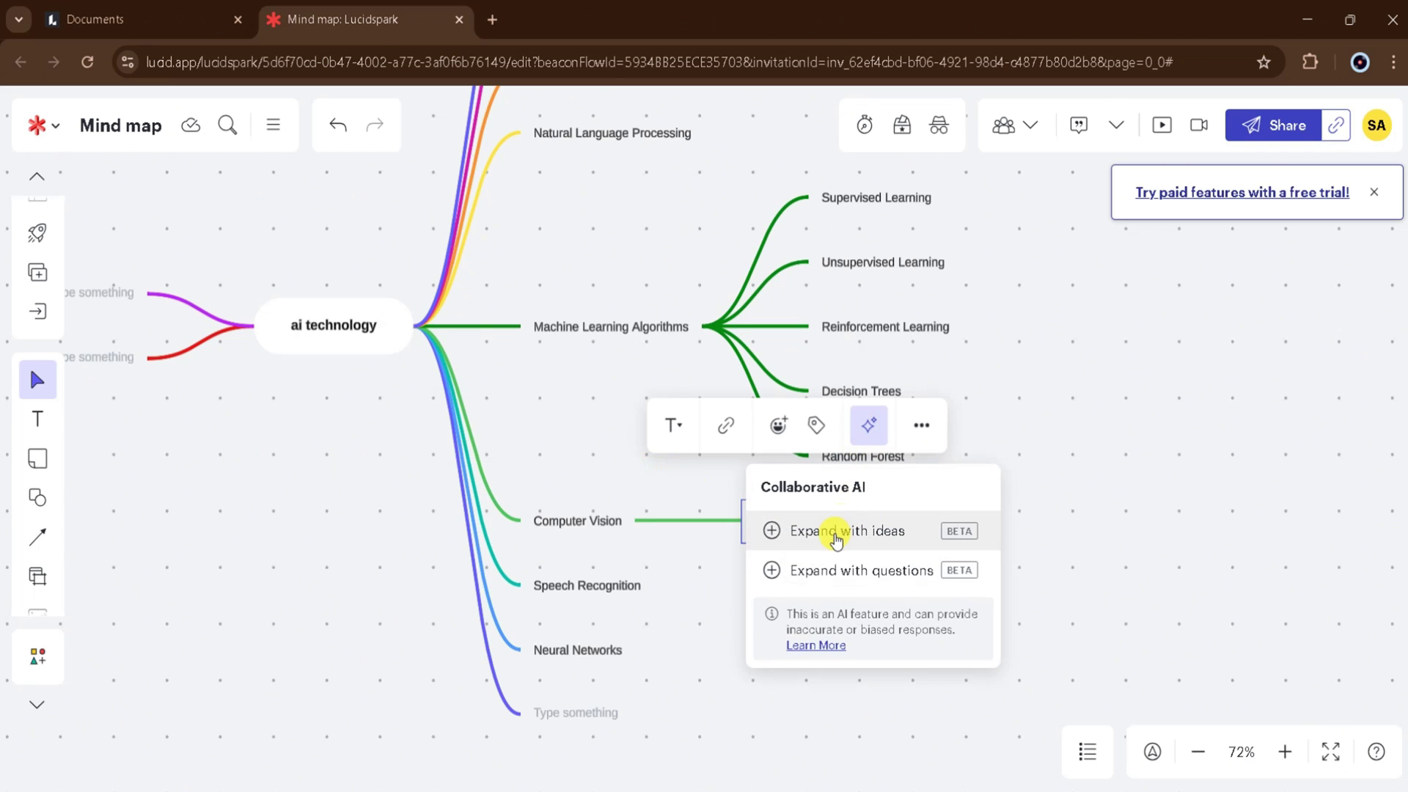
{"action": "left_click", "coordinate": [834, 531]}
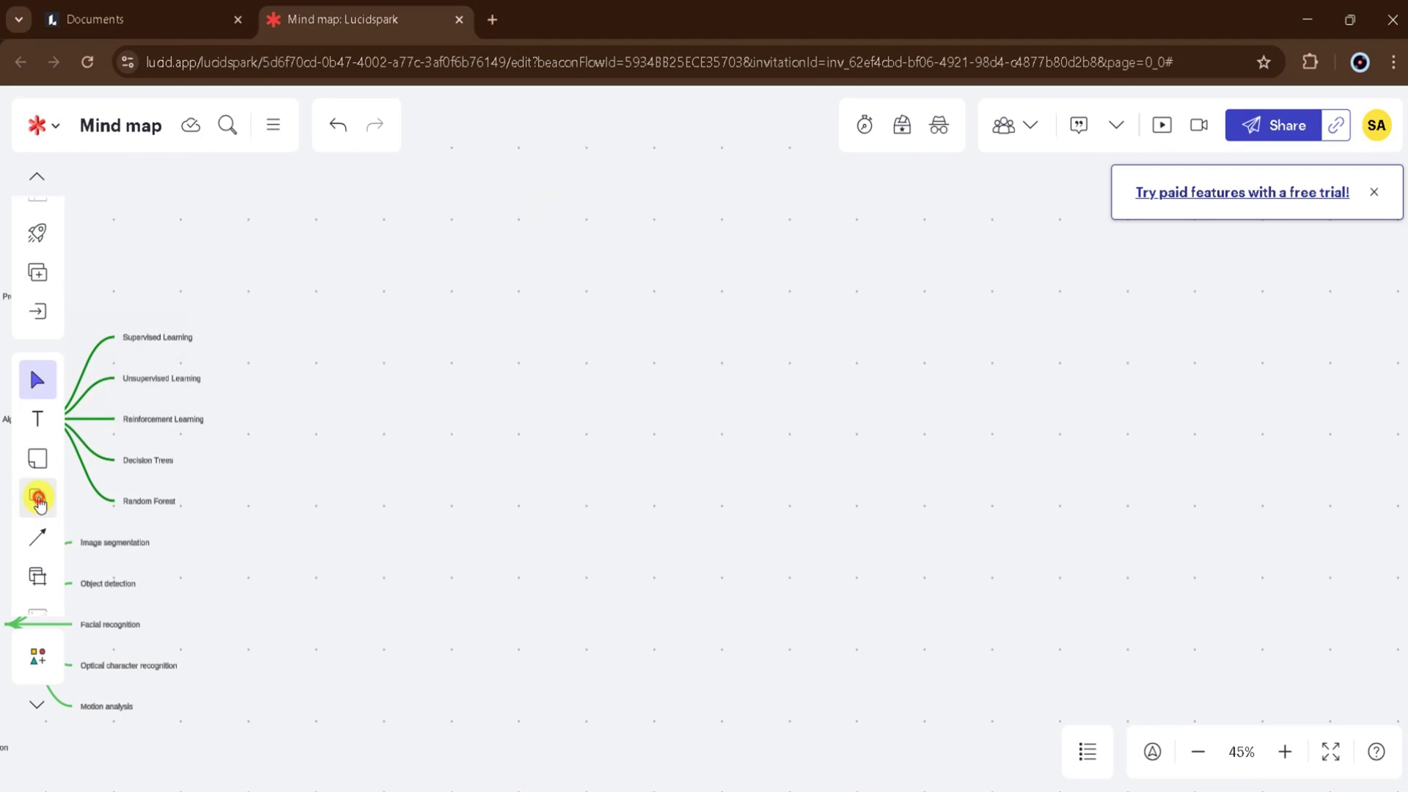
Draw a rounded rectangle and a parallelogram below it, connected by a connector.
{"action": "left_click", "coordinate": [37, 496]}
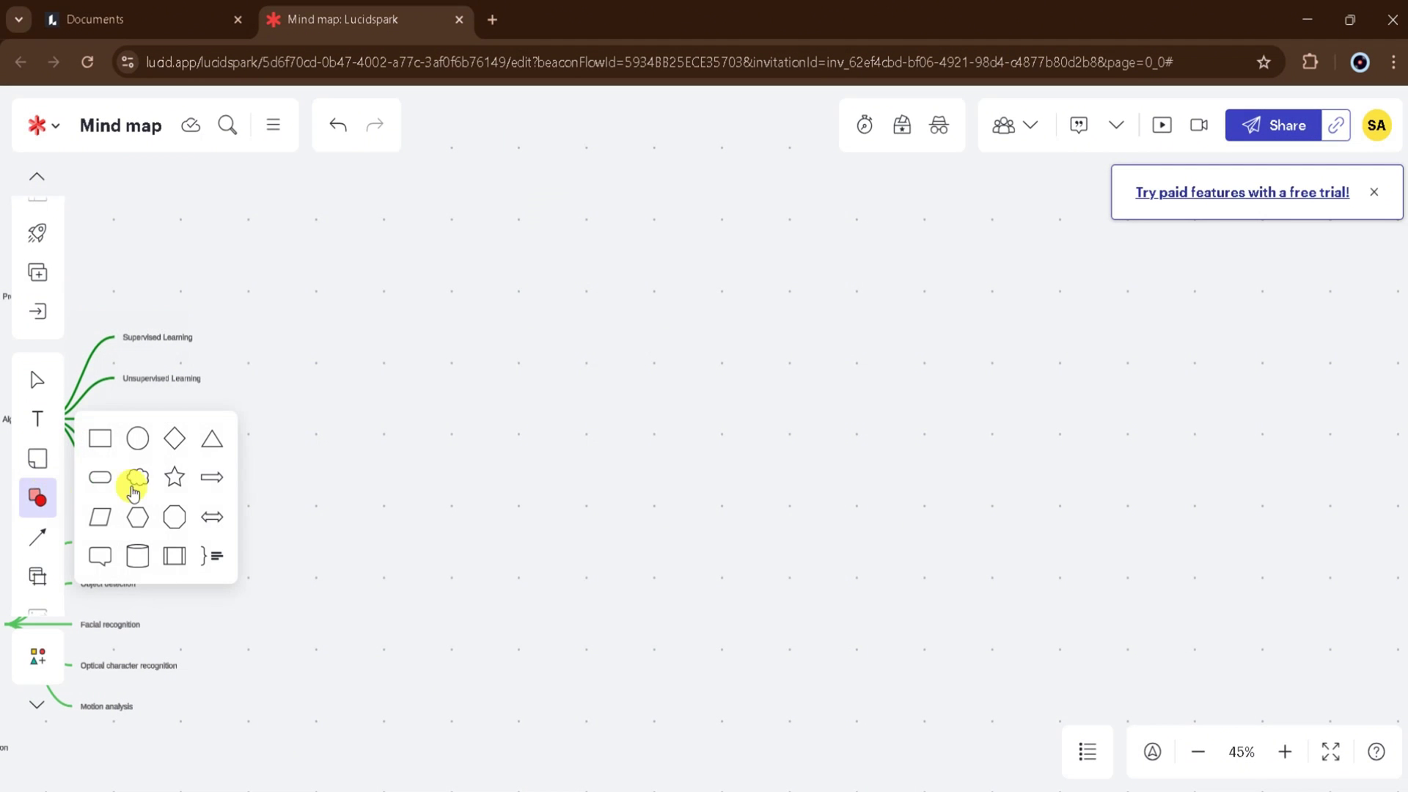
{"action": "left_click", "coordinate": [100, 478]}
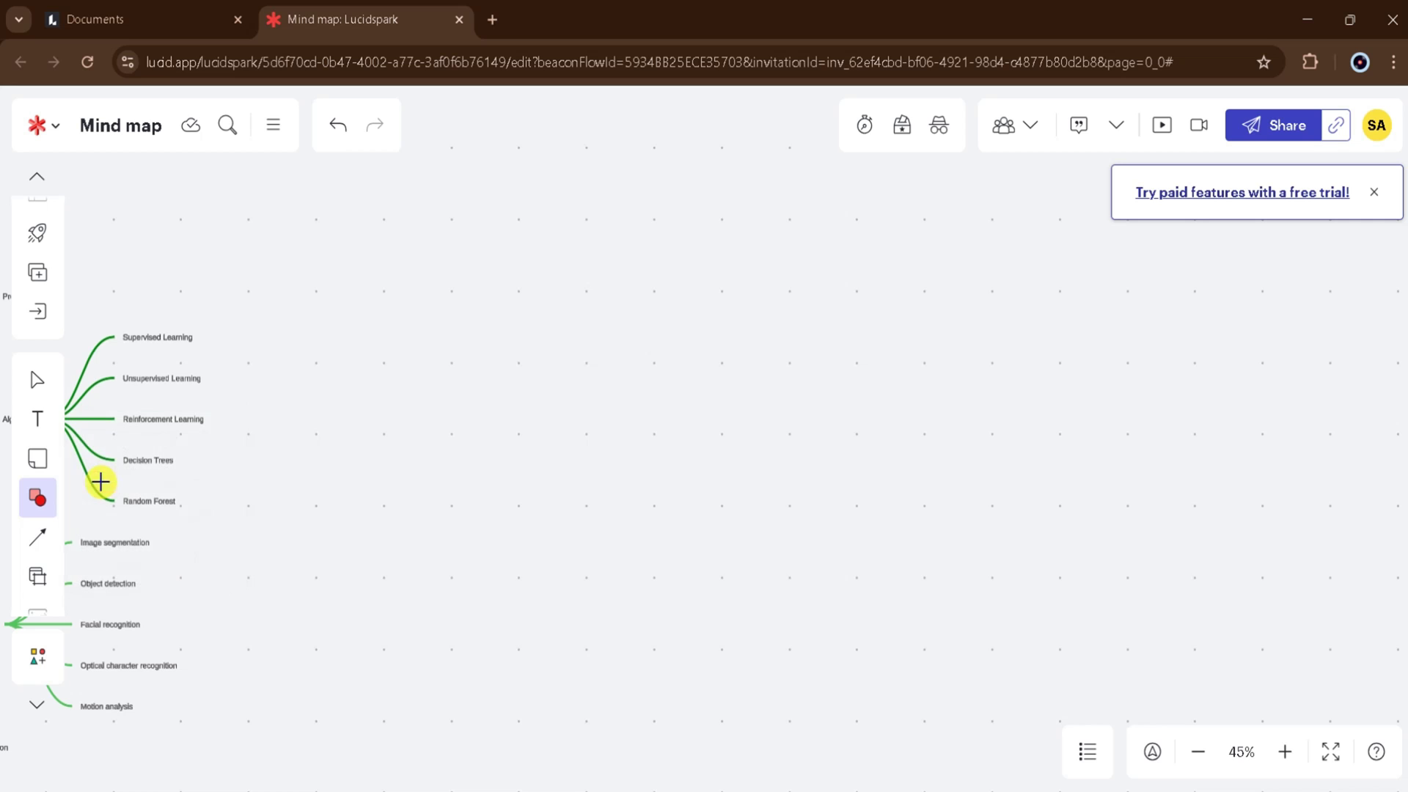
{"action": "left_click_drag", "start_coordinate": [420, 340], "coordinate": [648, 412]}
{"action": "left_click", "coordinate": [38, 496]}
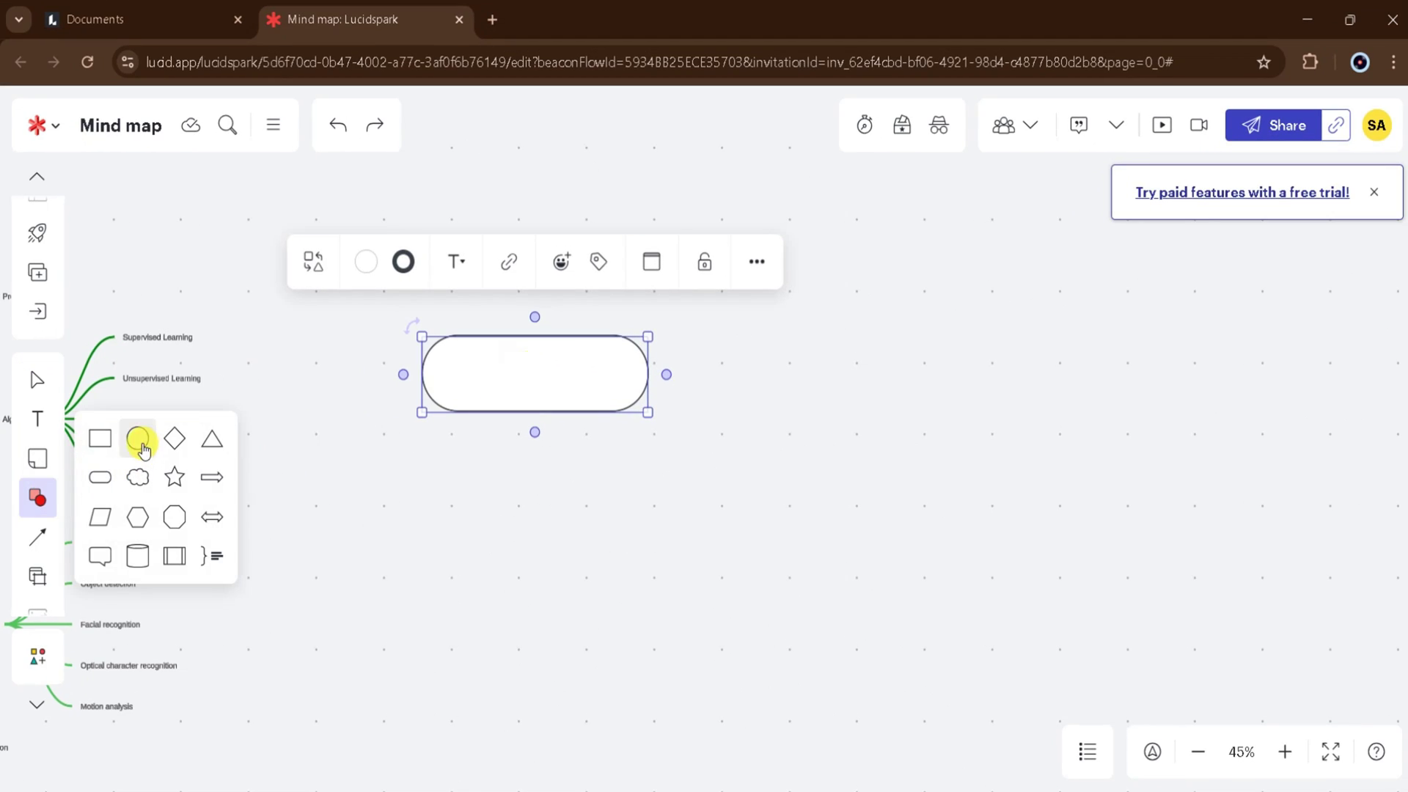
{"action": "left_click", "coordinate": [101, 517]}
{"action": "left_click_drag", "start_coordinate": [429, 450], "coordinate": [643, 531]}
{"action": "left_click", "coordinate": [838, 474]}
{"action": "left_click", "coordinate": [549, 385]}
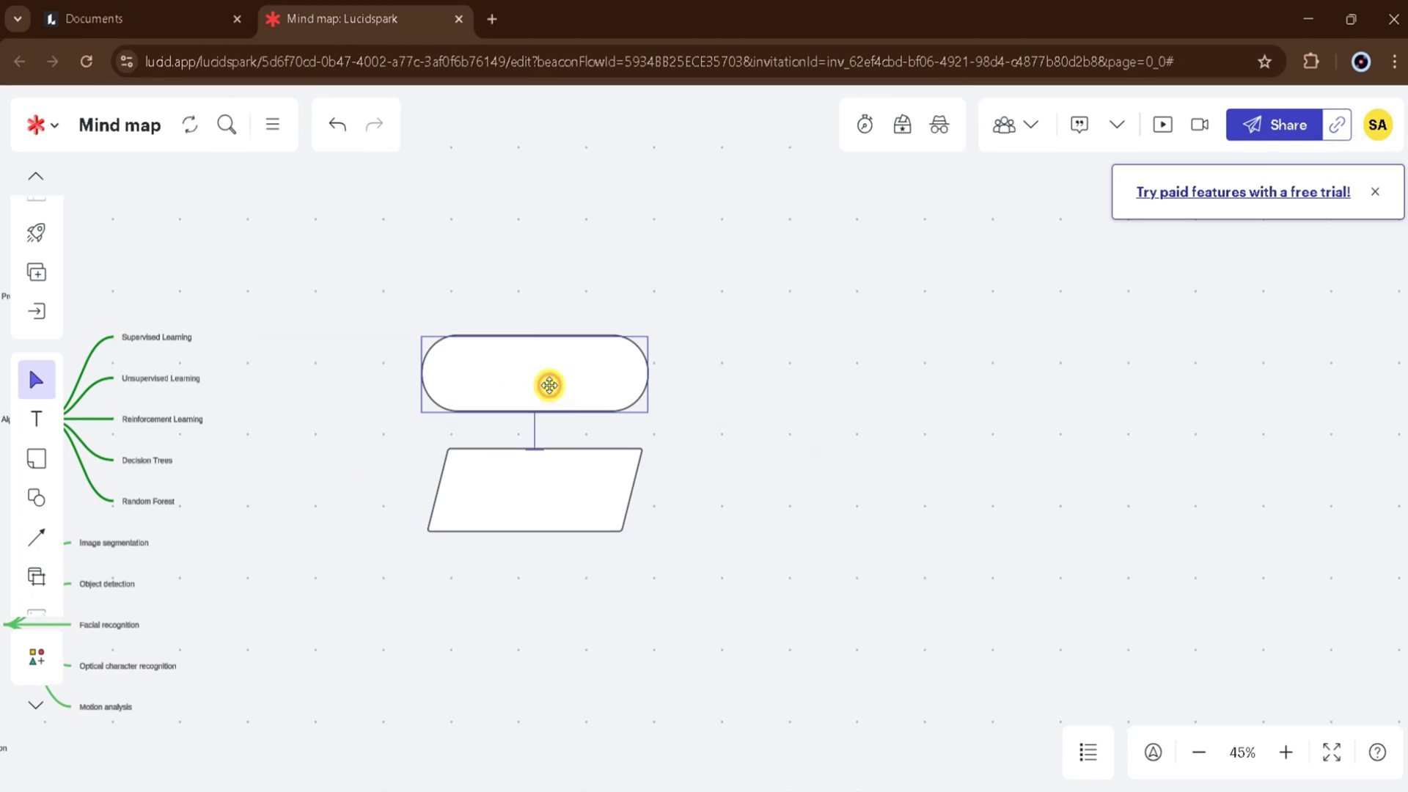
{"action": "left_click_drag", "start_coordinate": [535, 430], "coordinate": [534, 445]}
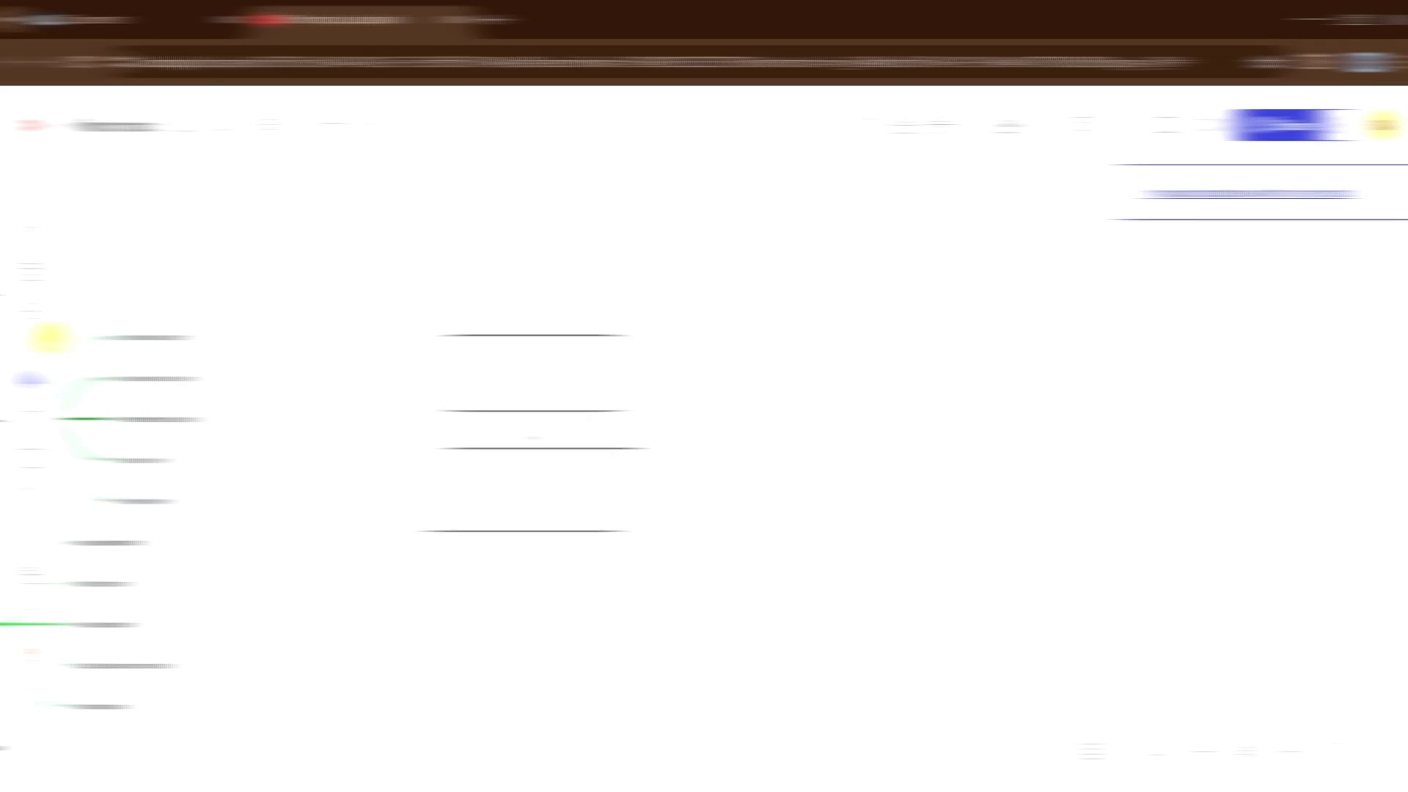
Draw a diamond below the parallelogram and start editing the rounded rectangle's text.
{"action": "left_click", "coordinate": [38, 497]}
{"action": "left_click", "coordinate": [175, 438]}
{"action": "left_click_drag", "start_coordinate": [446, 563], "coordinate": [609, 692]}
{"action": "scroll", "coordinate": [540, 292], "scroll_direction": "down", "scroll_amount": 3}
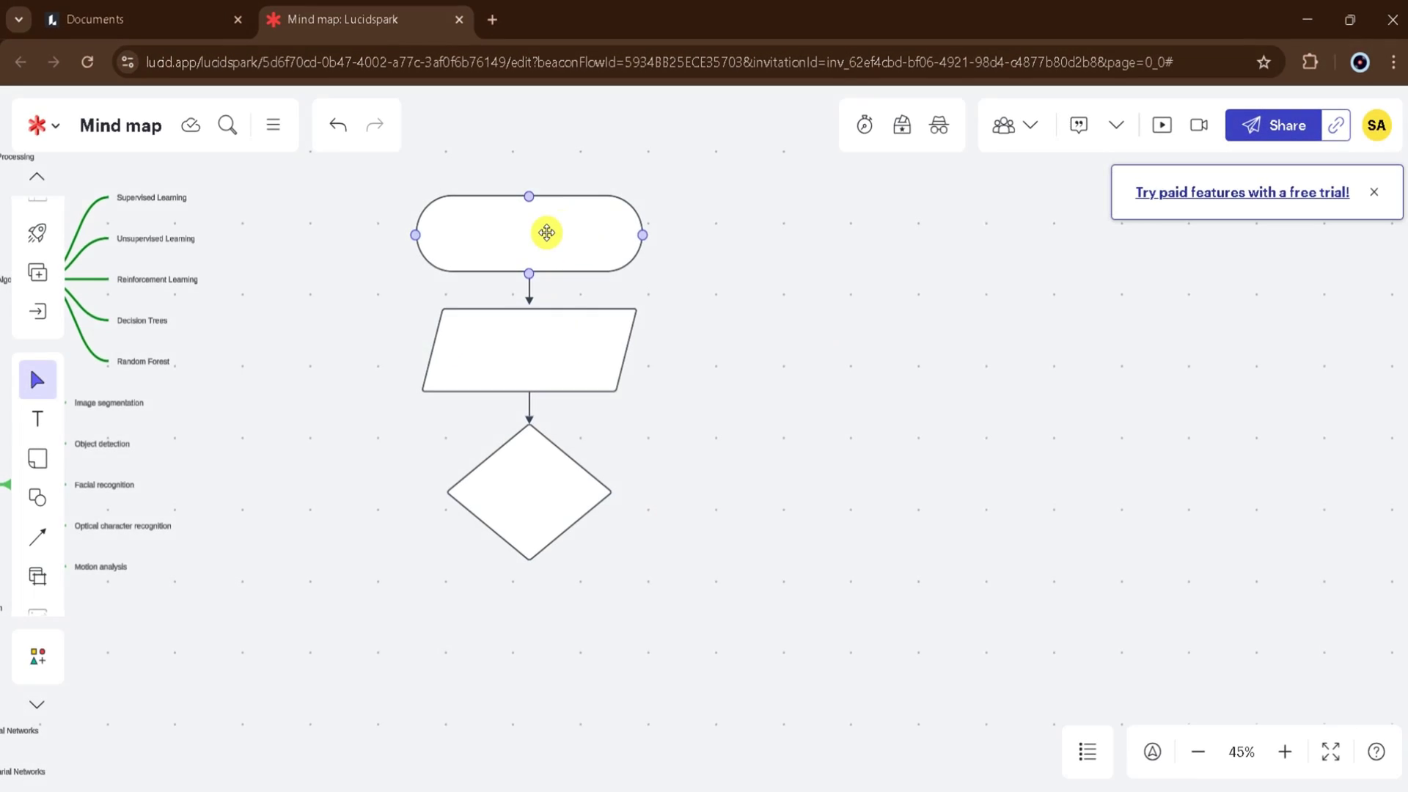
{"action": "double_click", "coordinate": [543, 232]}
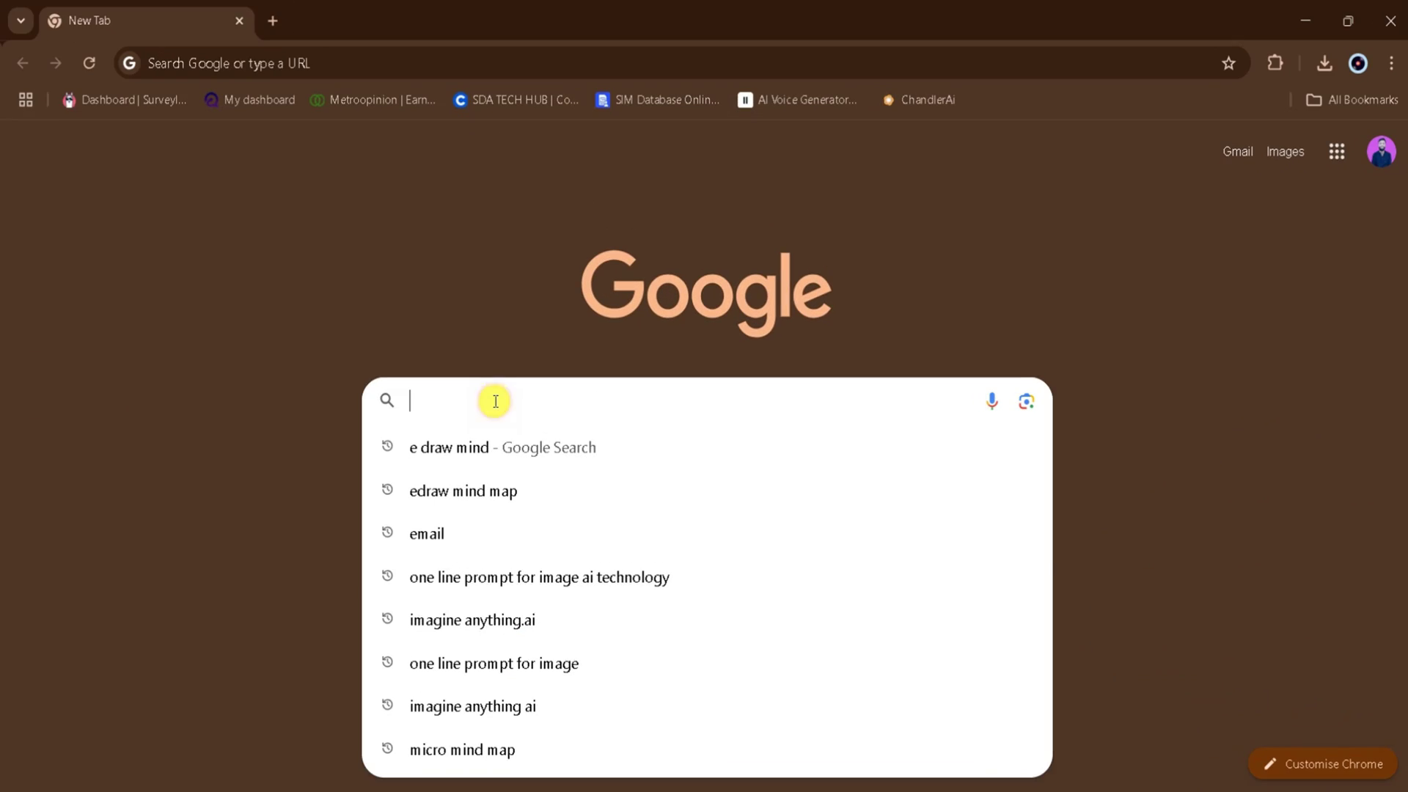
Search Google for 'edraw mind' and open the official EdrawMind website.
{"action": "type", "text": "edraw"}
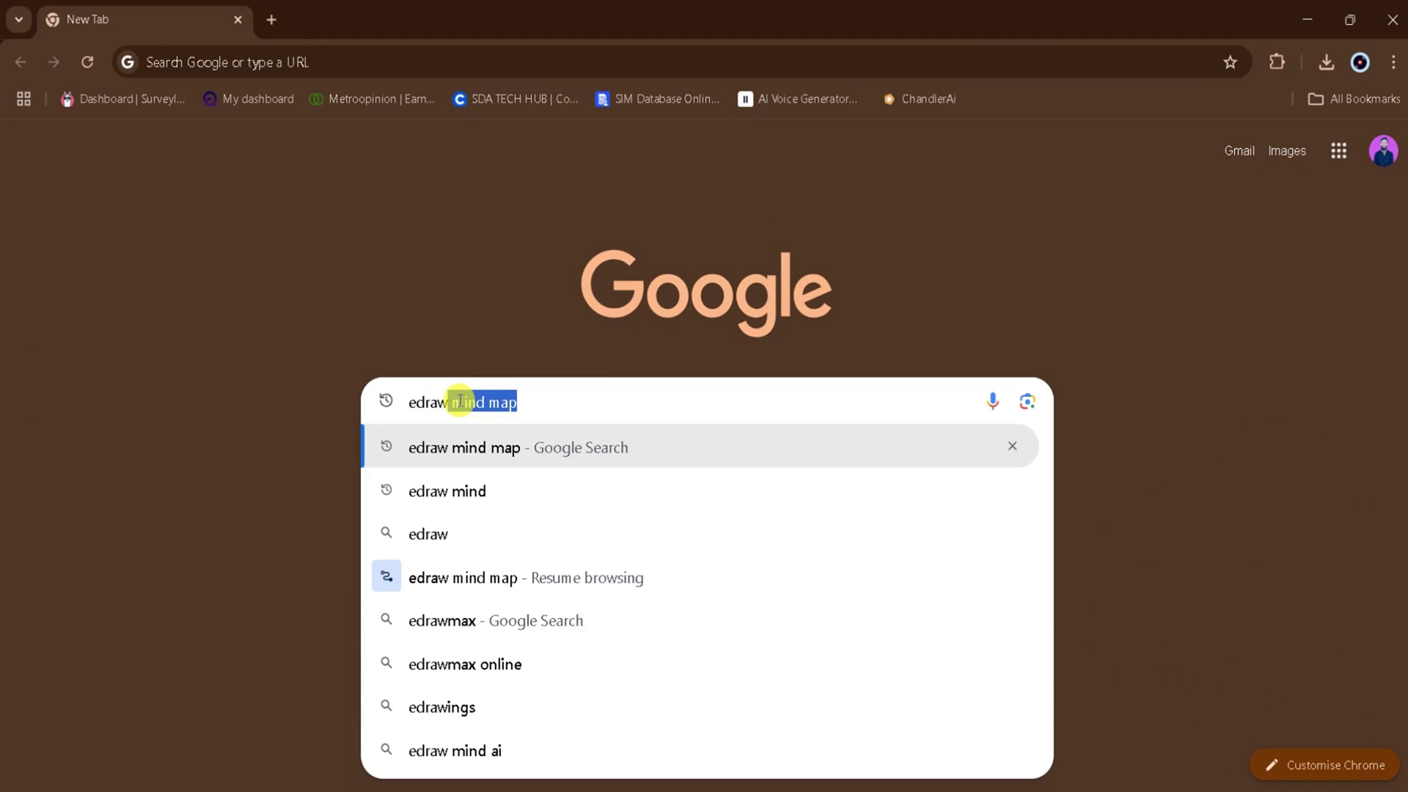
{"action": "type", "text": " mind"}
{"action": "key", "text": "Return"}
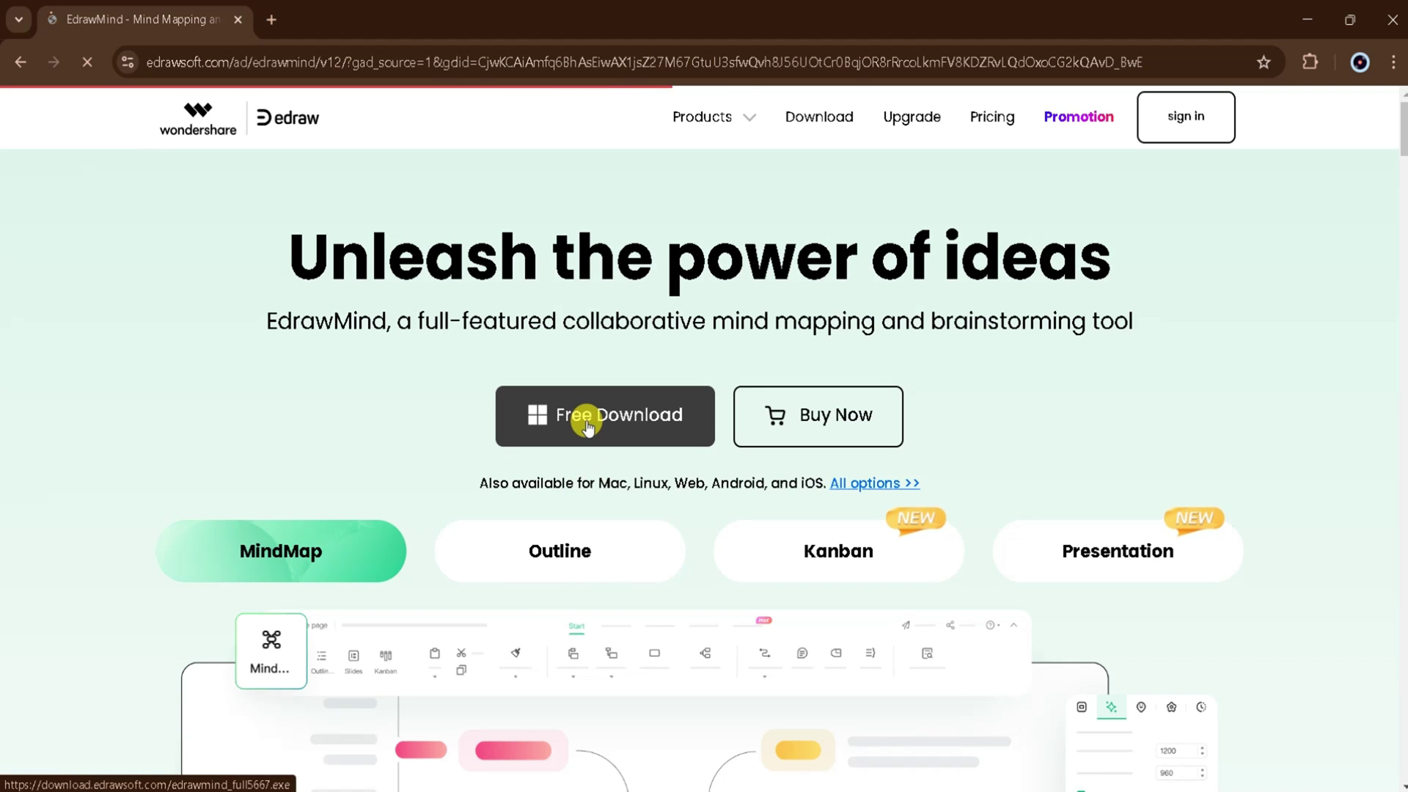
{"action": "left_click", "coordinate": [587, 427]}
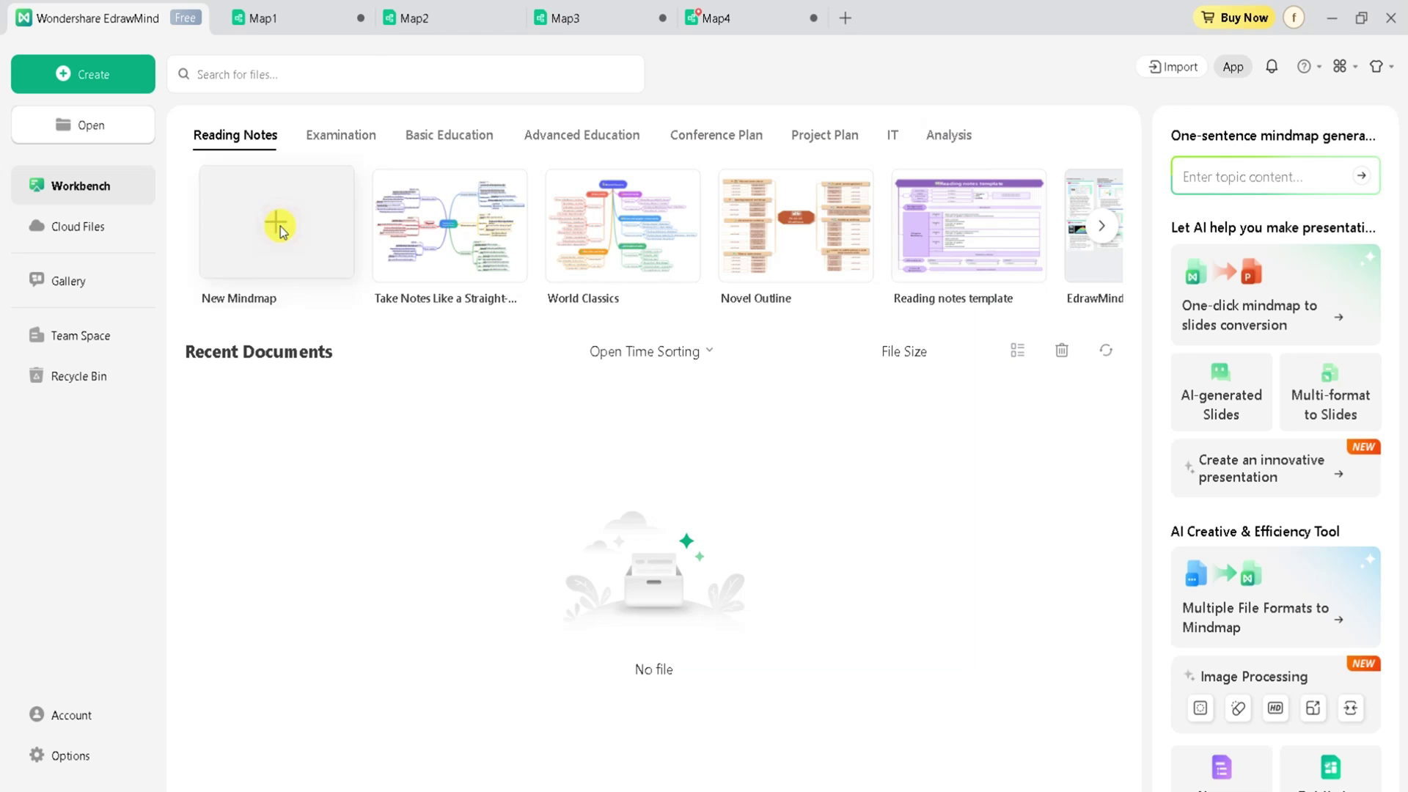
Create a new blank mind map from the Workbench's New Mindmap card.
{"action": "left_click", "coordinate": [278, 226]}
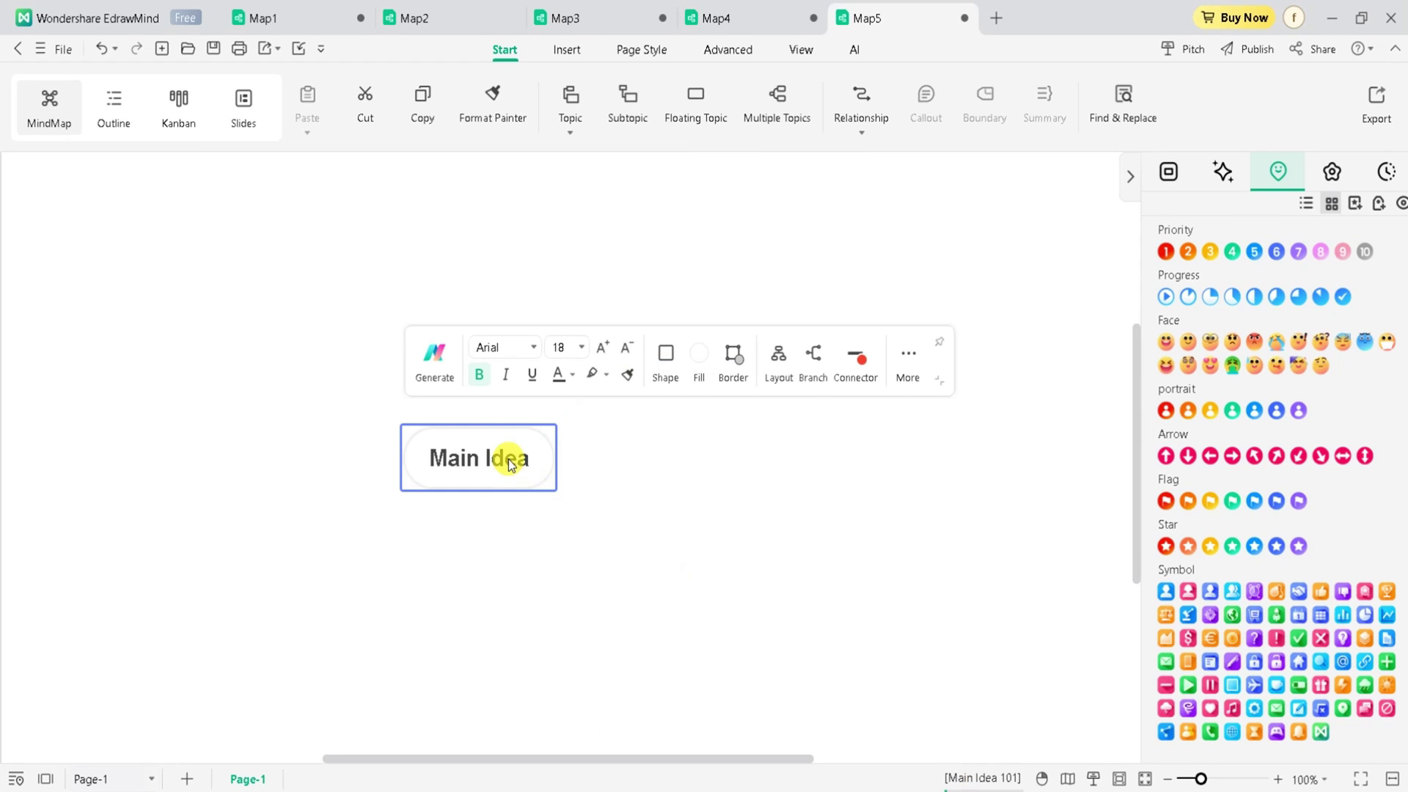
Replace the Main Idea text with 'AI technology' and show its Generate options.
{"action": "double_click", "coordinate": [367, 504]}
{"action": "triple_click", "coordinate": [510, 459]}
{"action": "type", "text": "AI tec"}
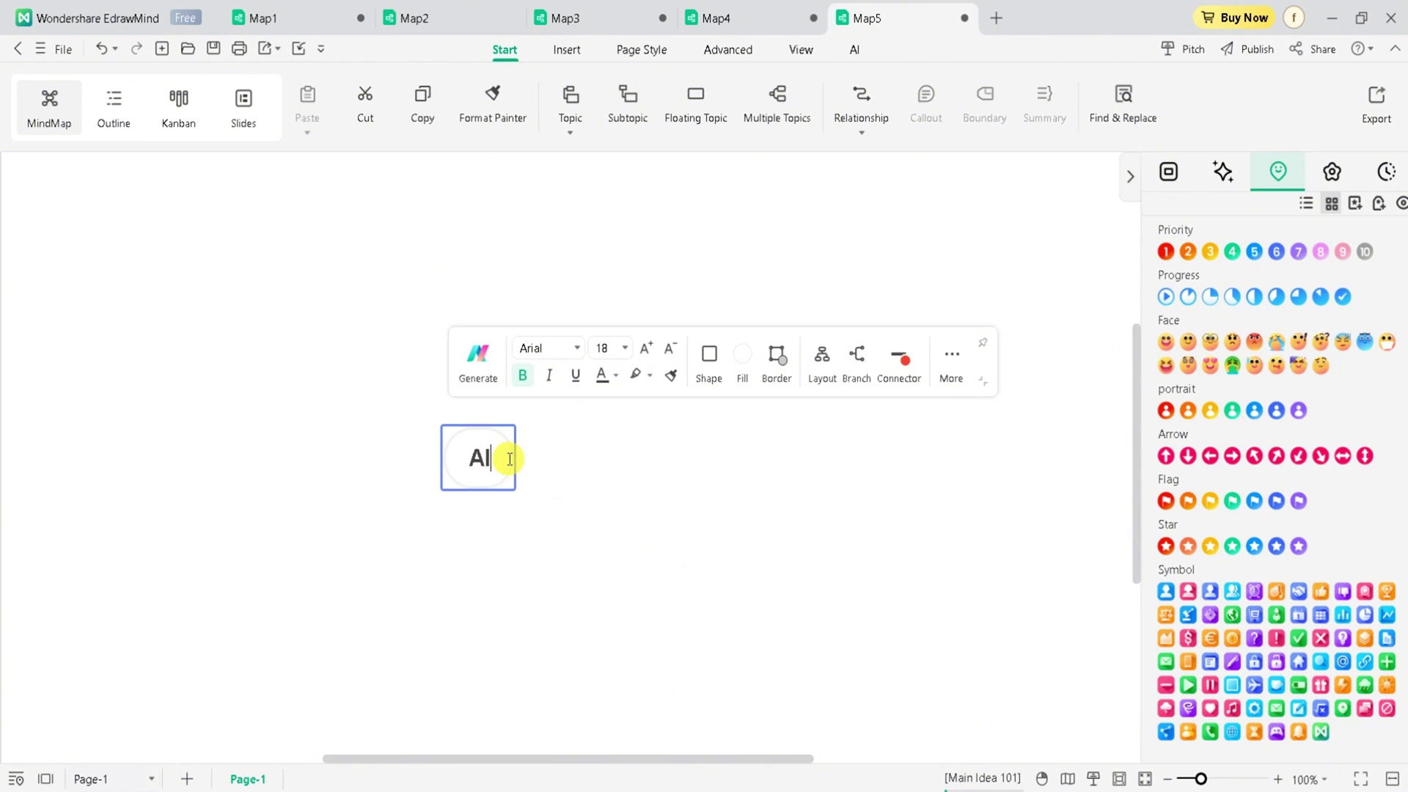
{"action": "type", "text": "hnology"}
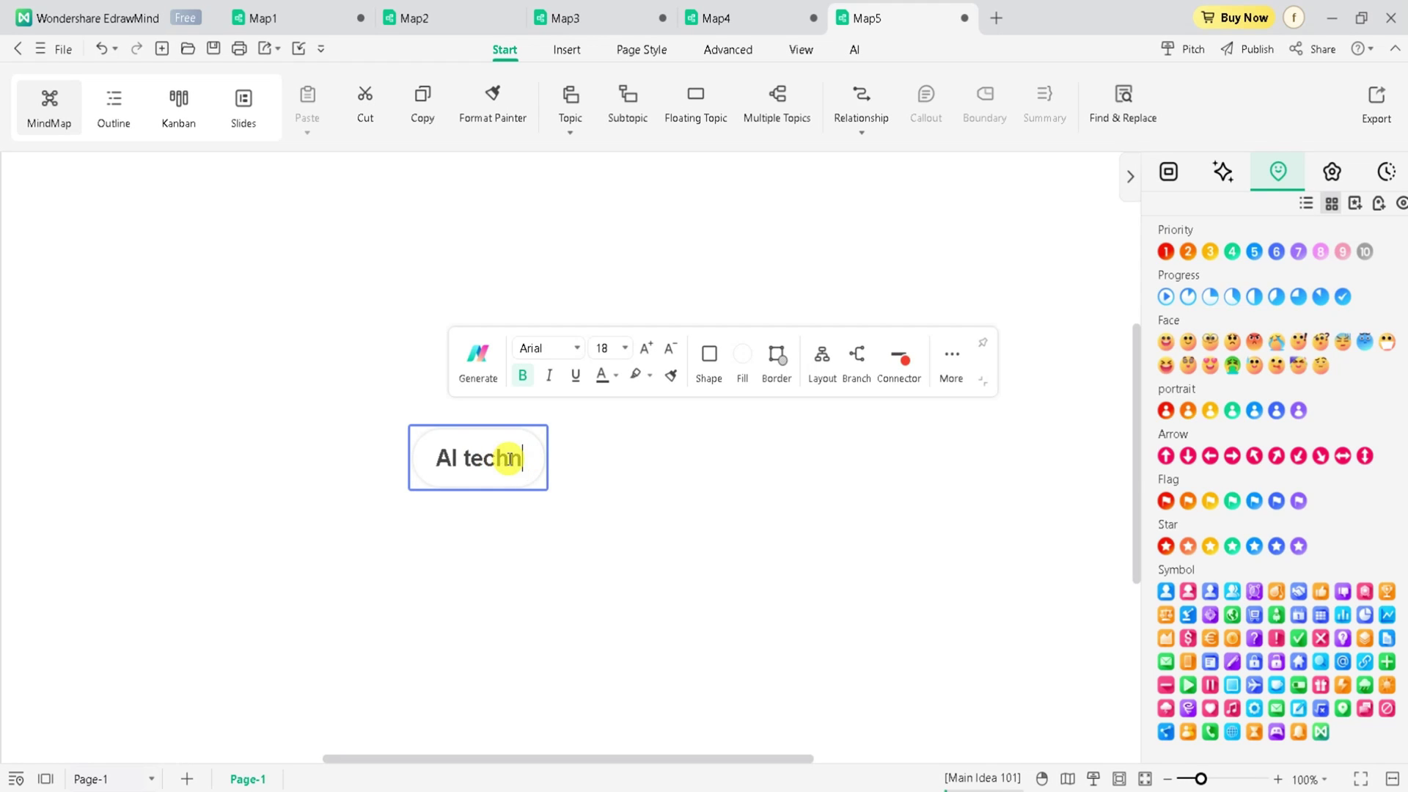
{"action": "left_click", "coordinate": [477, 354]}
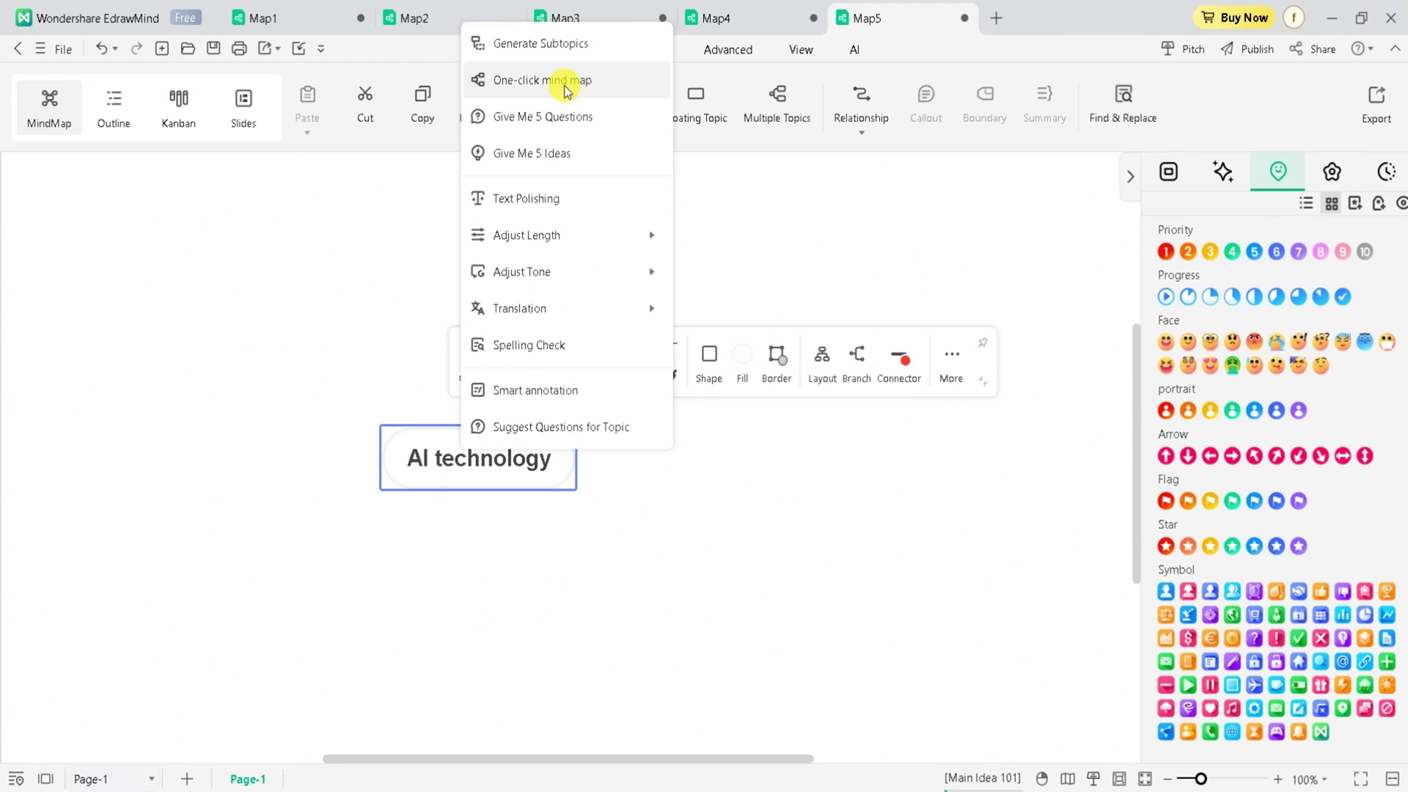
Choose One-click mind map so Edraw AI builds Definition, Applications, Benefits, Challenges and Future branches.
{"action": "left_click", "coordinate": [565, 82]}
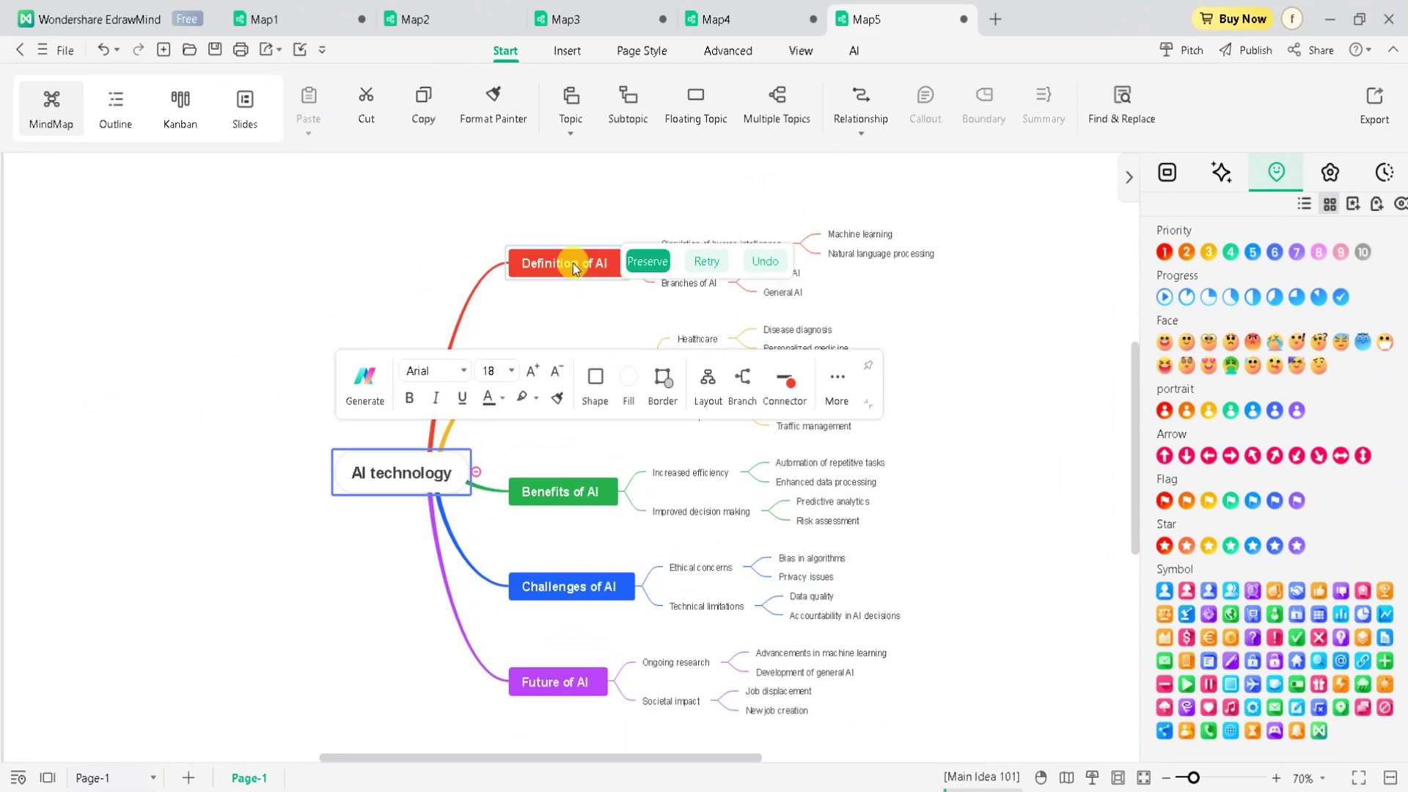
Give Definition, Applications, Benefits, Challenges and Future of AI priority markers 1 to 5.
{"action": "left_click", "coordinate": [573, 261]}
{"action": "left_click", "coordinate": [1169, 255]}
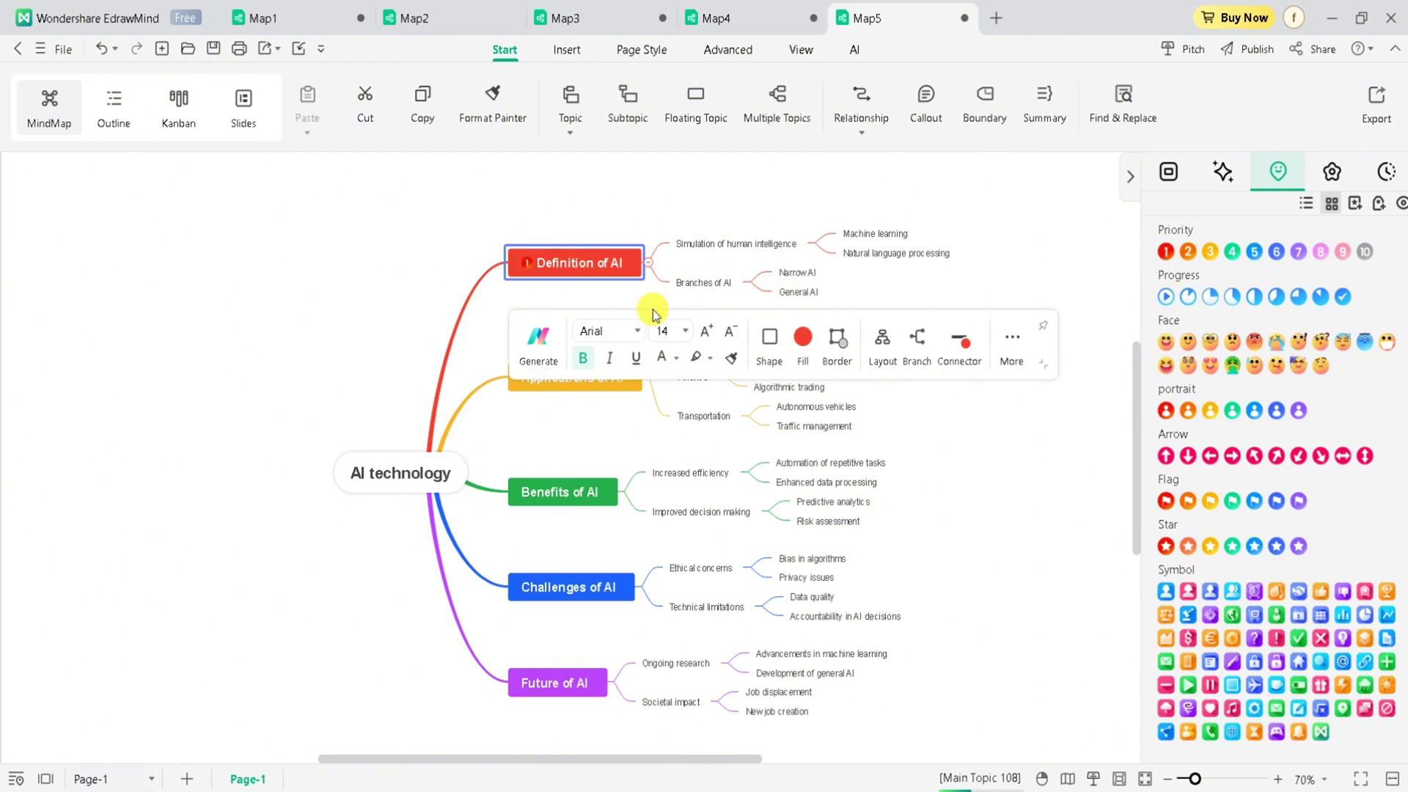
{"action": "left_click", "coordinate": [541, 392]}
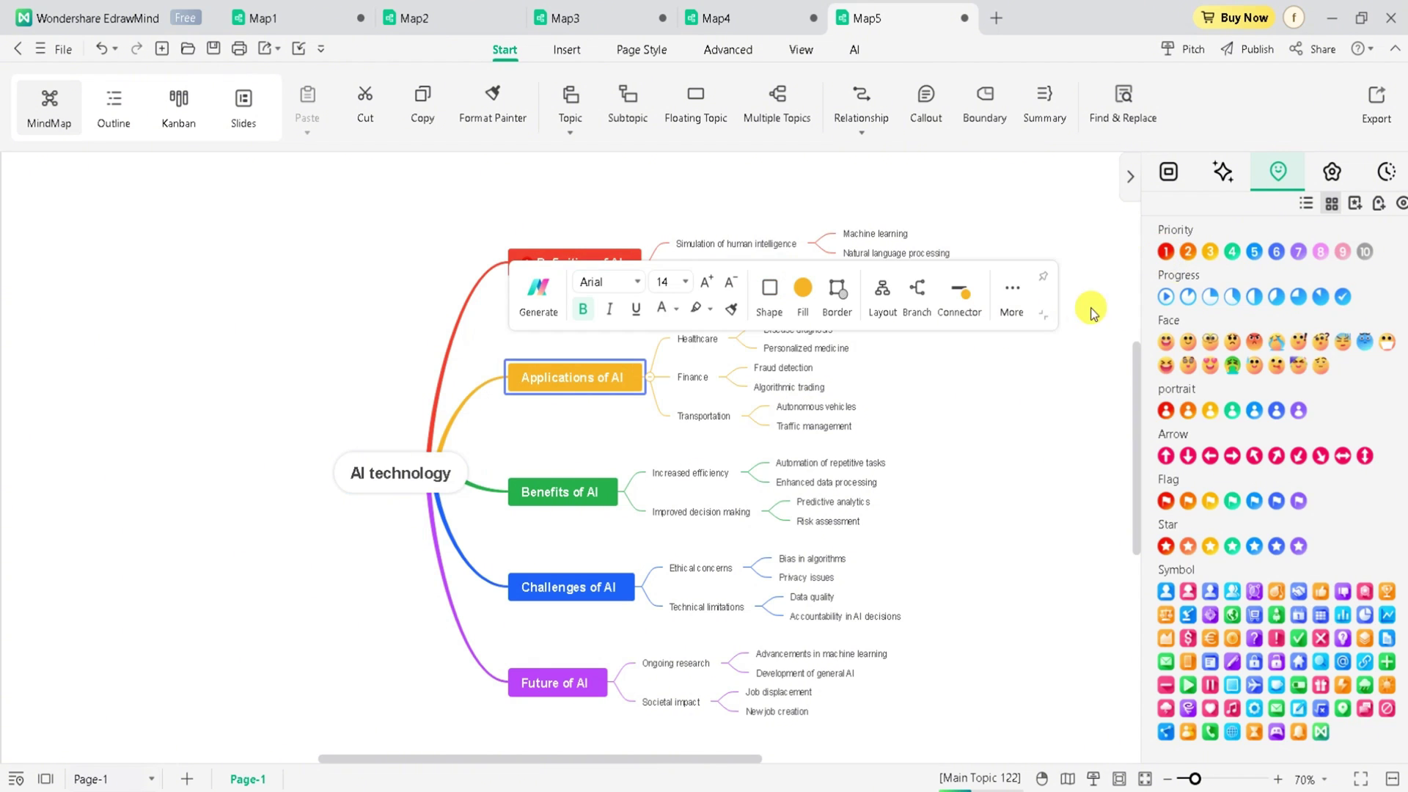
{"action": "left_click", "coordinate": [1186, 252]}
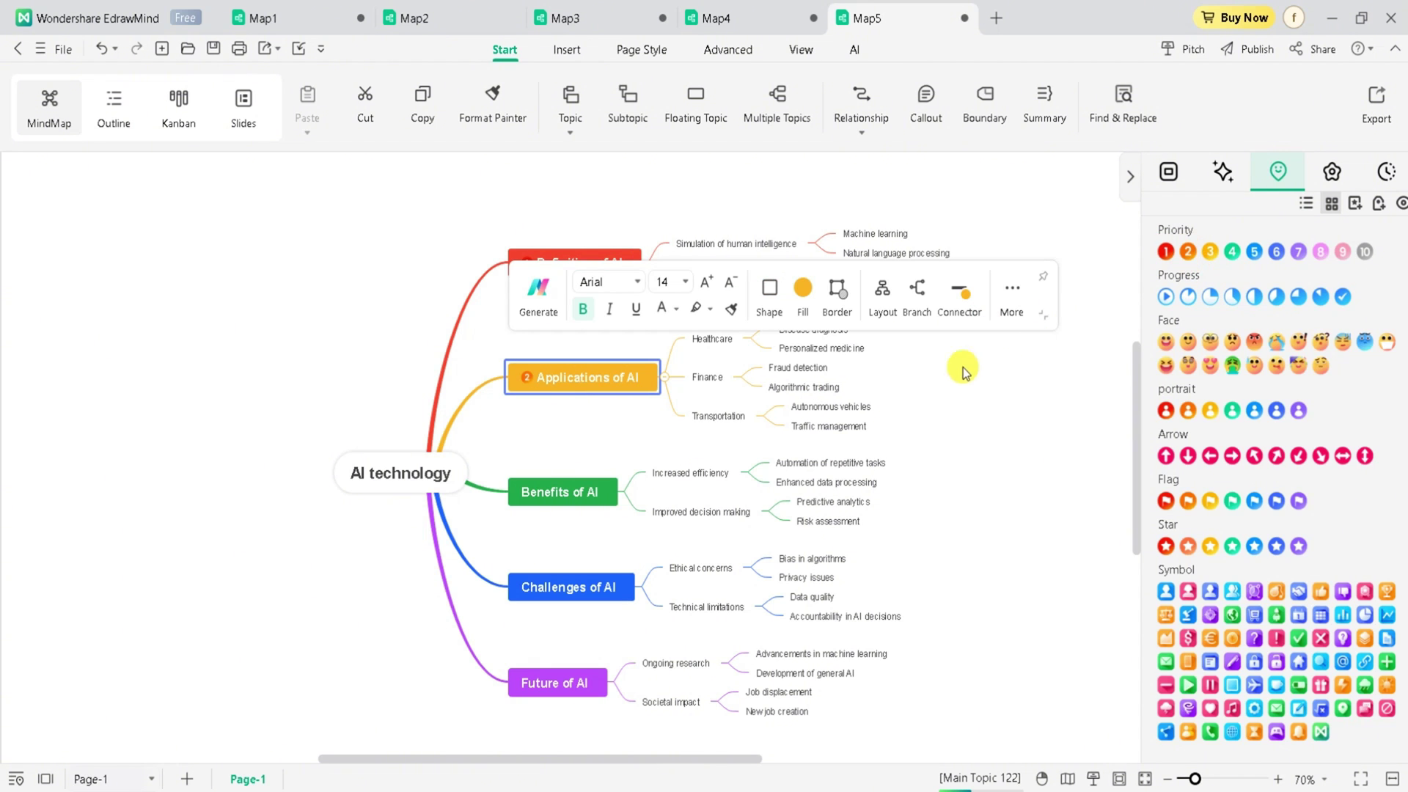
{"action": "left_click", "coordinate": [572, 494]}
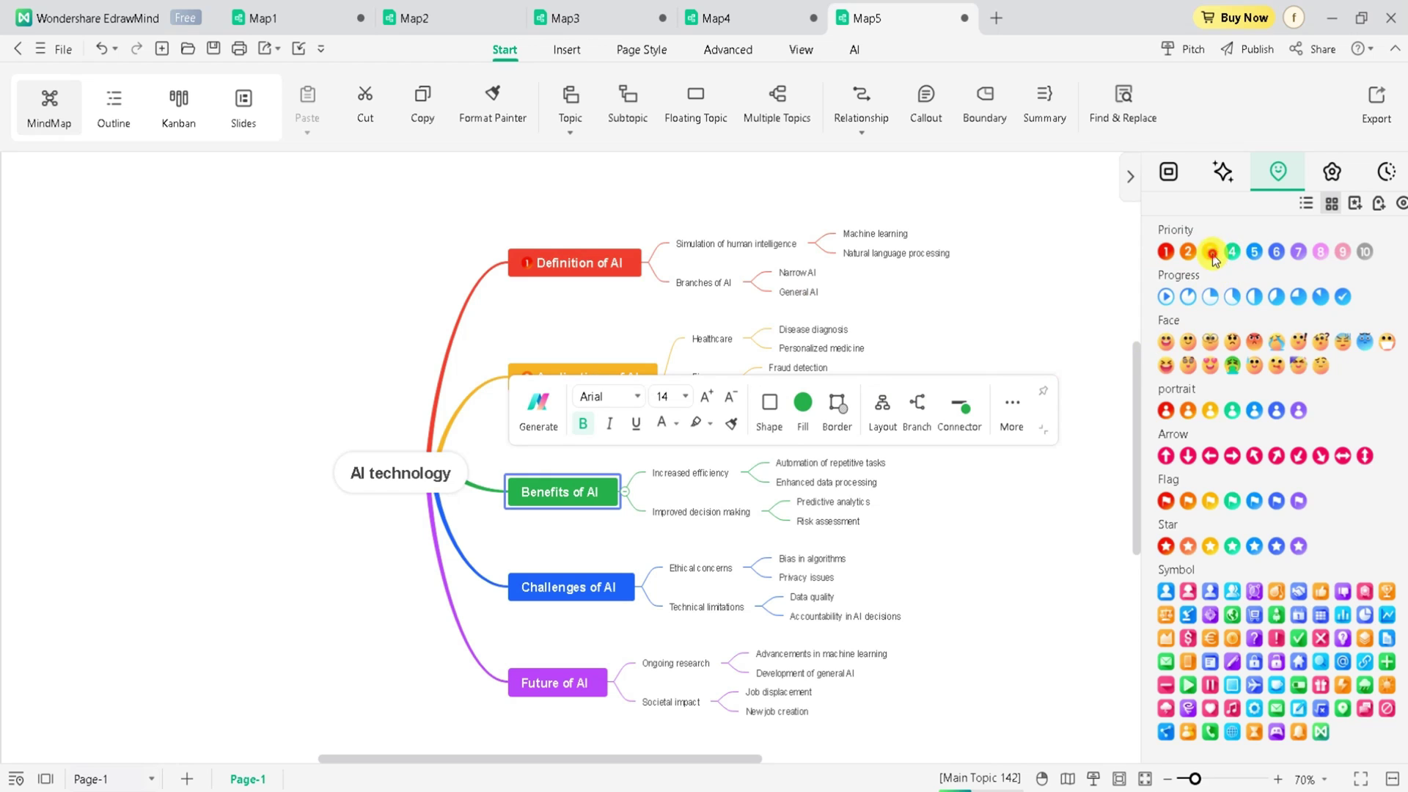
{"action": "left_click", "coordinate": [1211, 253]}
{"action": "left_click", "coordinate": [582, 586]}
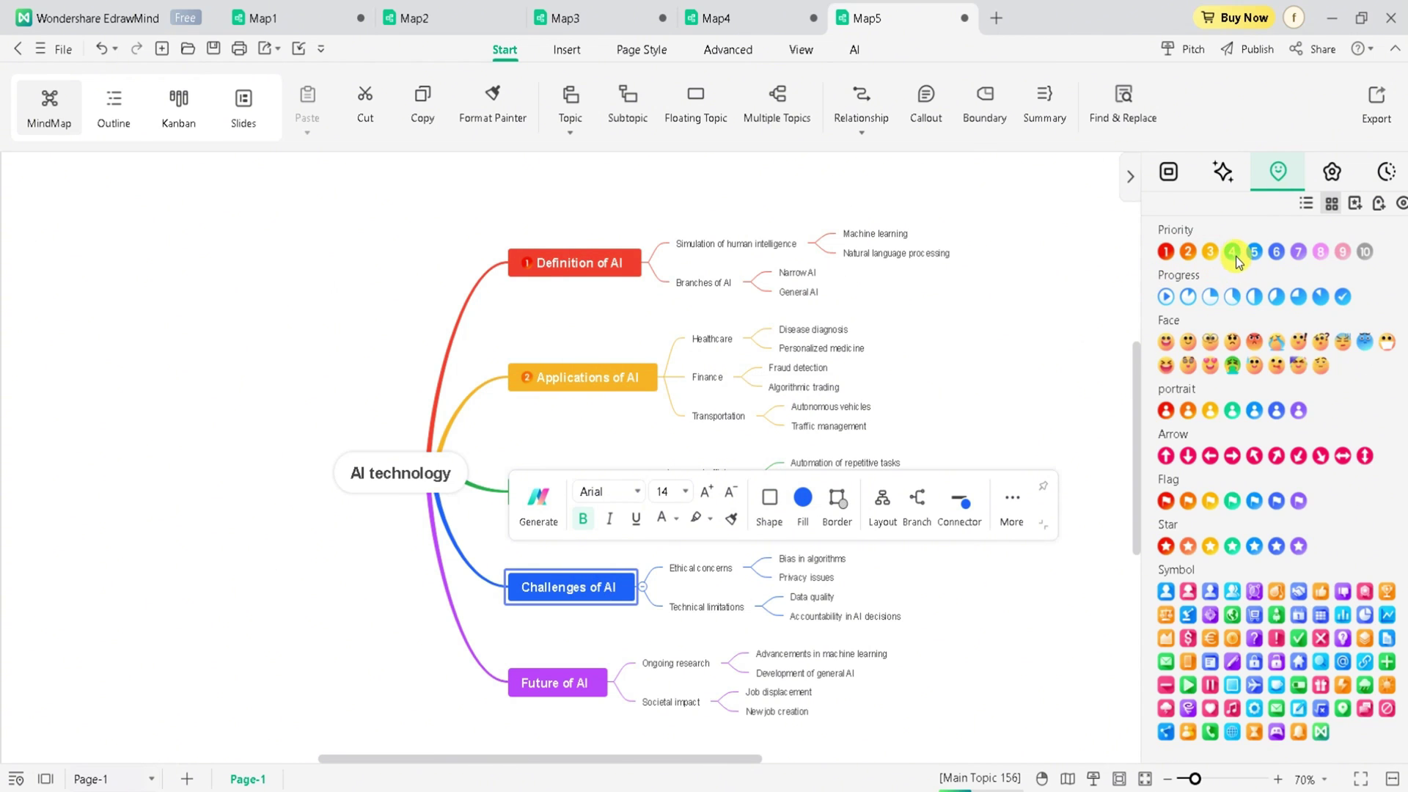
{"action": "left_click", "coordinate": [551, 680]}
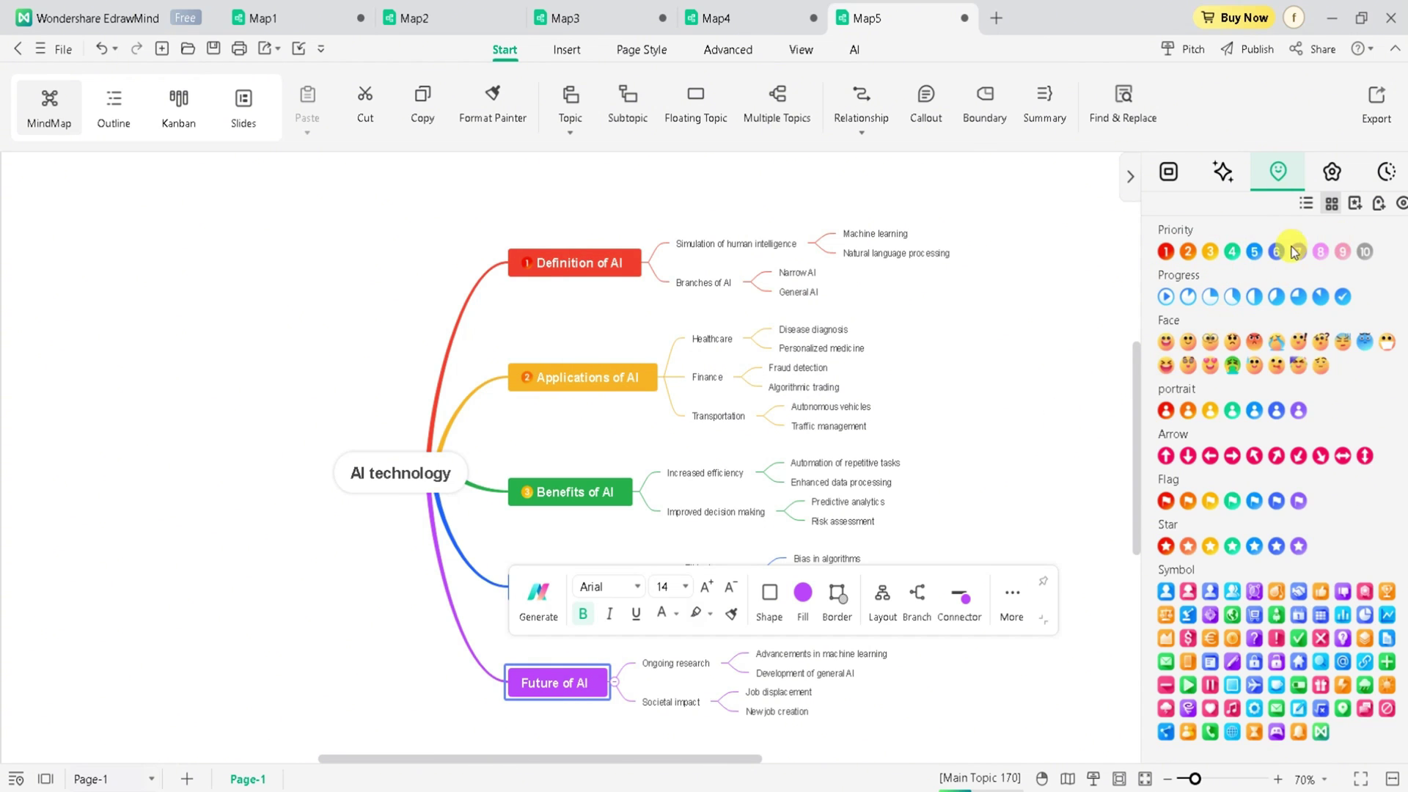
{"action": "left_click", "coordinate": [1254, 252]}
{"action": "left_click", "coordinate": [1168, 172]}
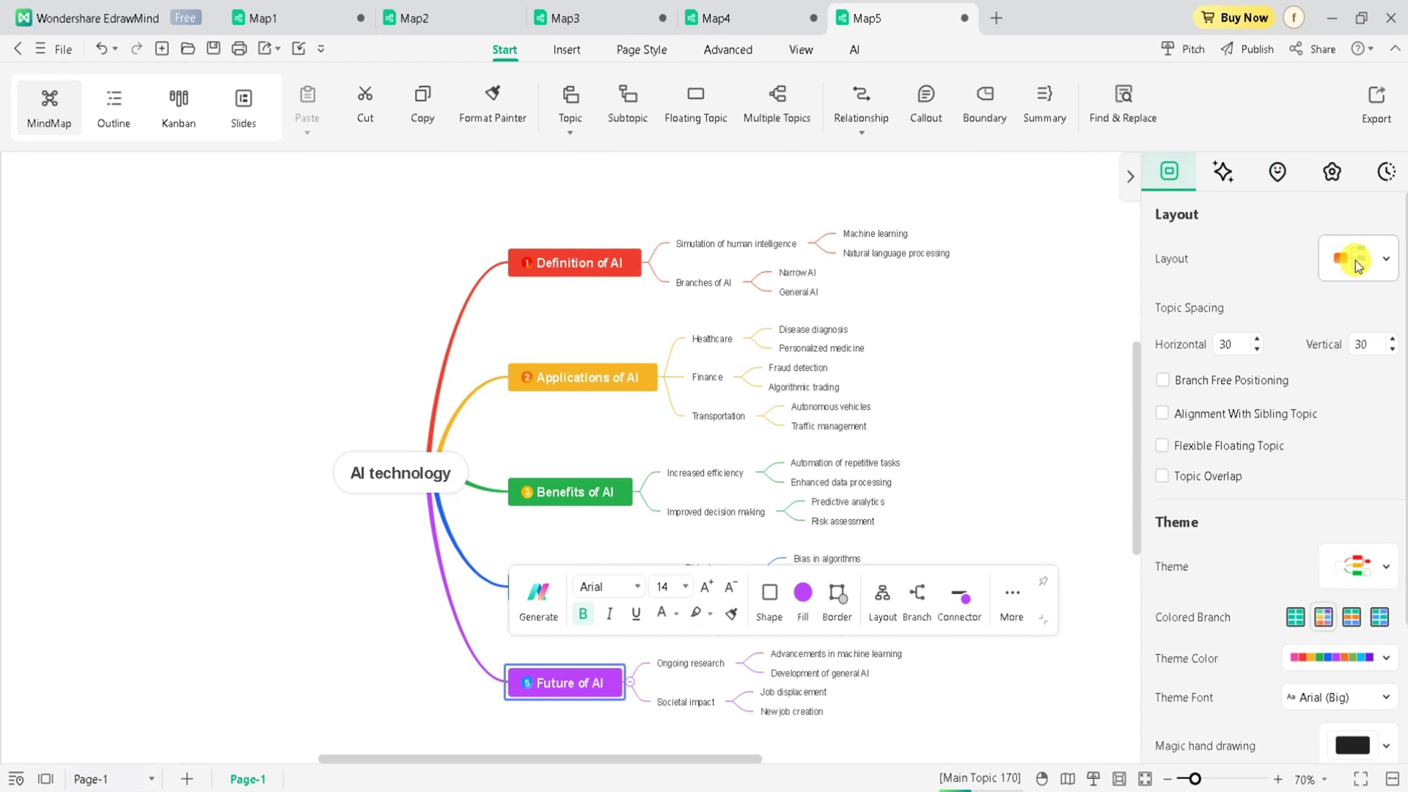
Set the Future of AI branch to a Tree Map (Down) layout.
{"action": "left_click", "coordinate": [1356, 261]}
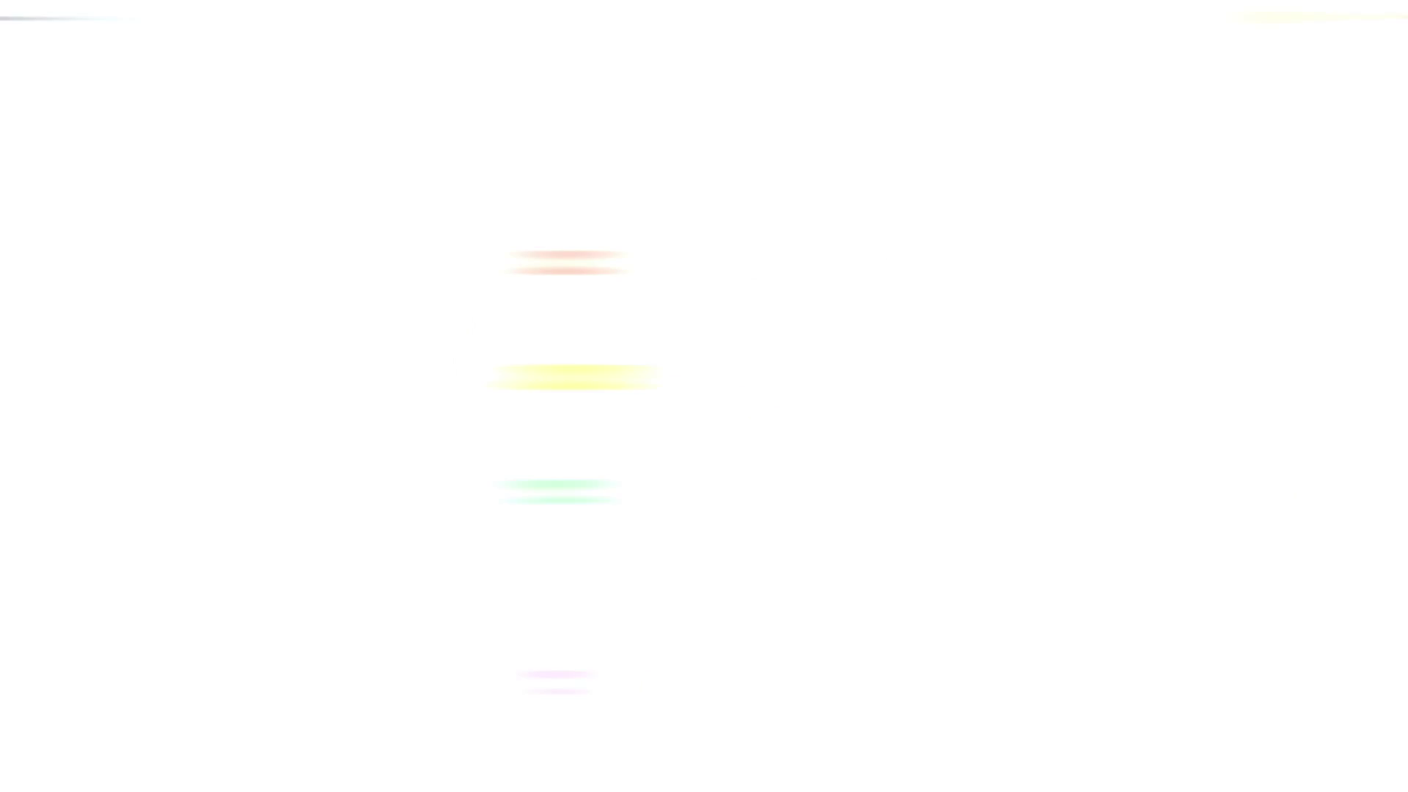
{"action": "left_click", "coordinate": [1183, 422]}
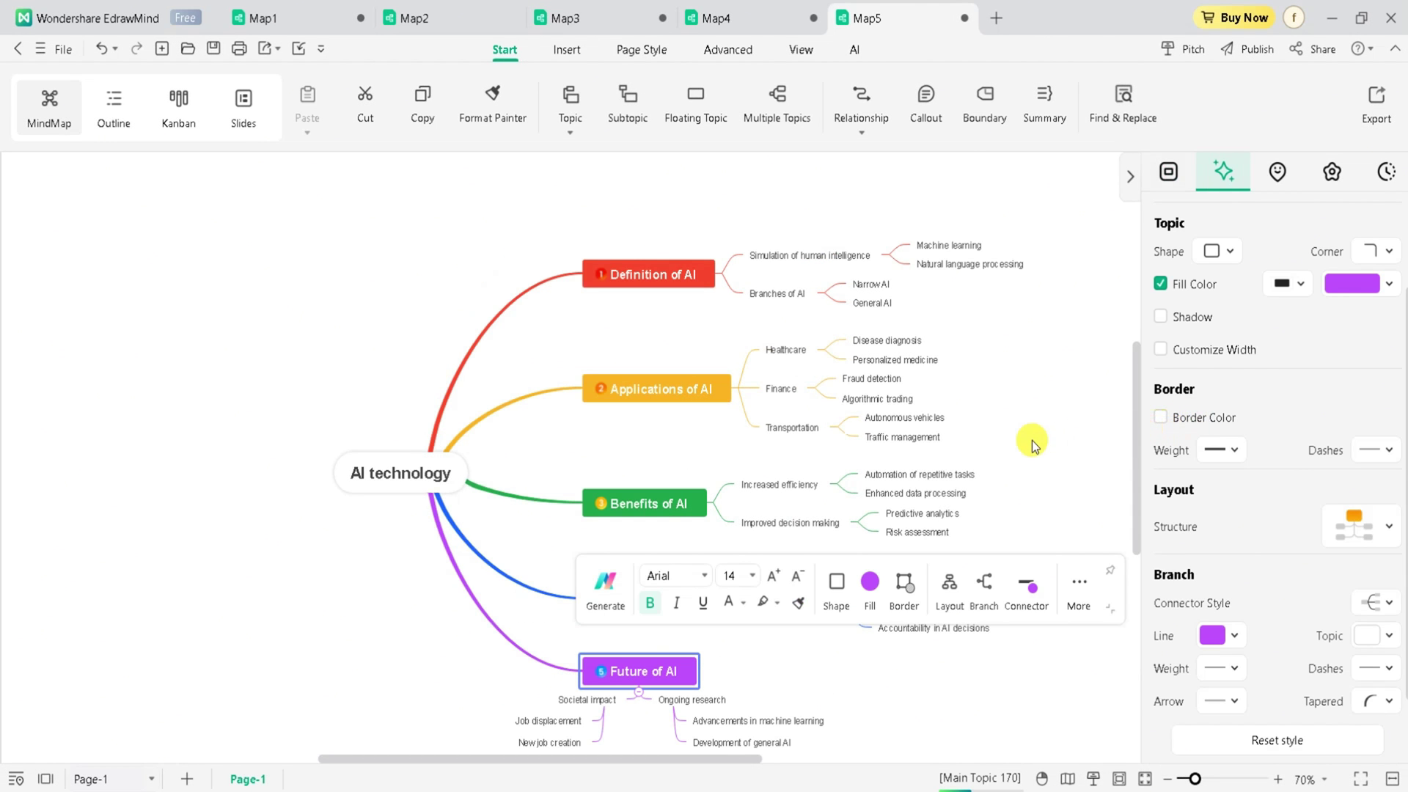
{"action": "scroll", "coordinate": [1003, 441], "scroll_direction": "down", "scroll_amount": 10}
{"action": "scroll", "coordinate": [1003, 441], "scroll_direction": "up", "scroll_amount": 10}
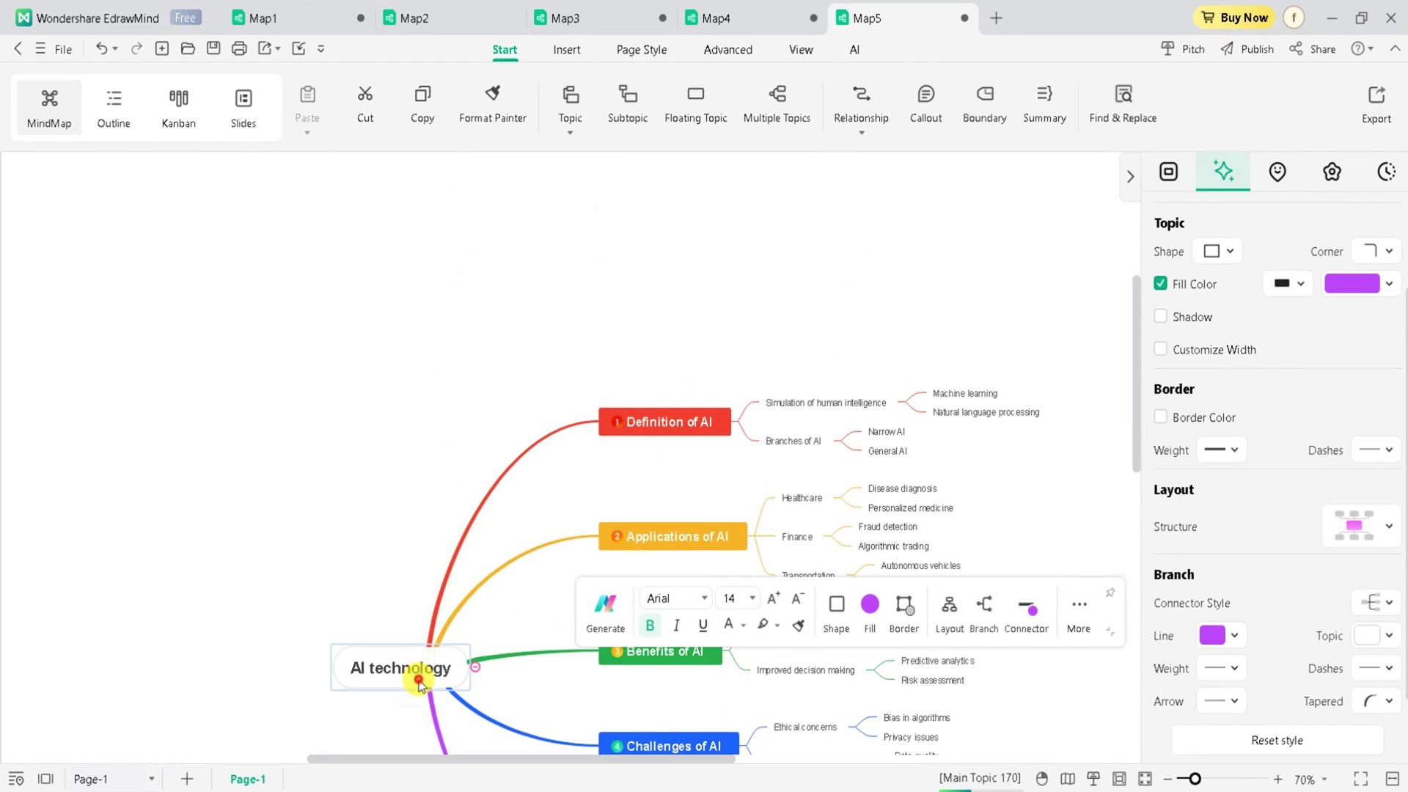
Select the AI technology root and switch the whole map to the balanced two-sided Mindmap layout.
{"action": "left_click", "coordinate": [419, 681]}
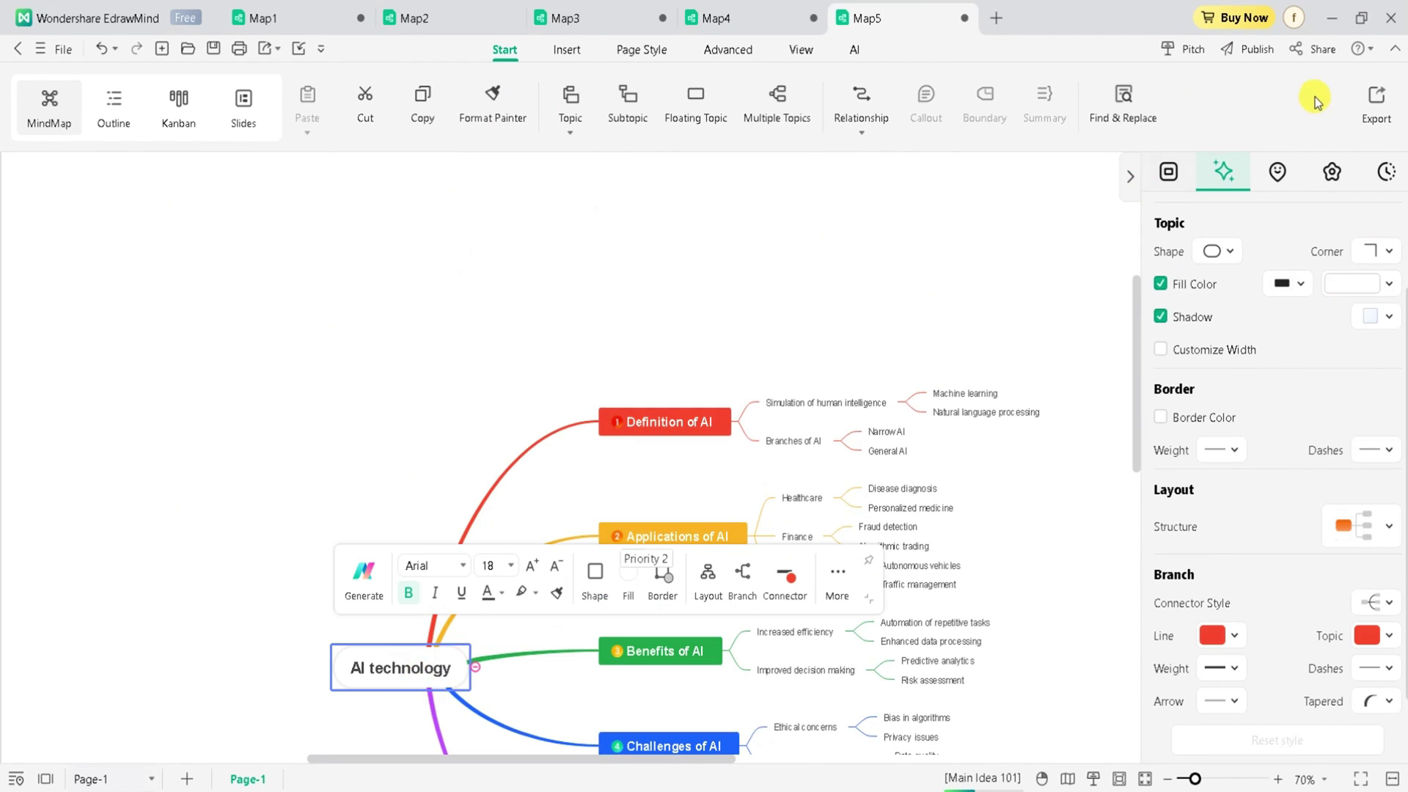
{"action": "left_click", "coordinate": [1166, 173]}
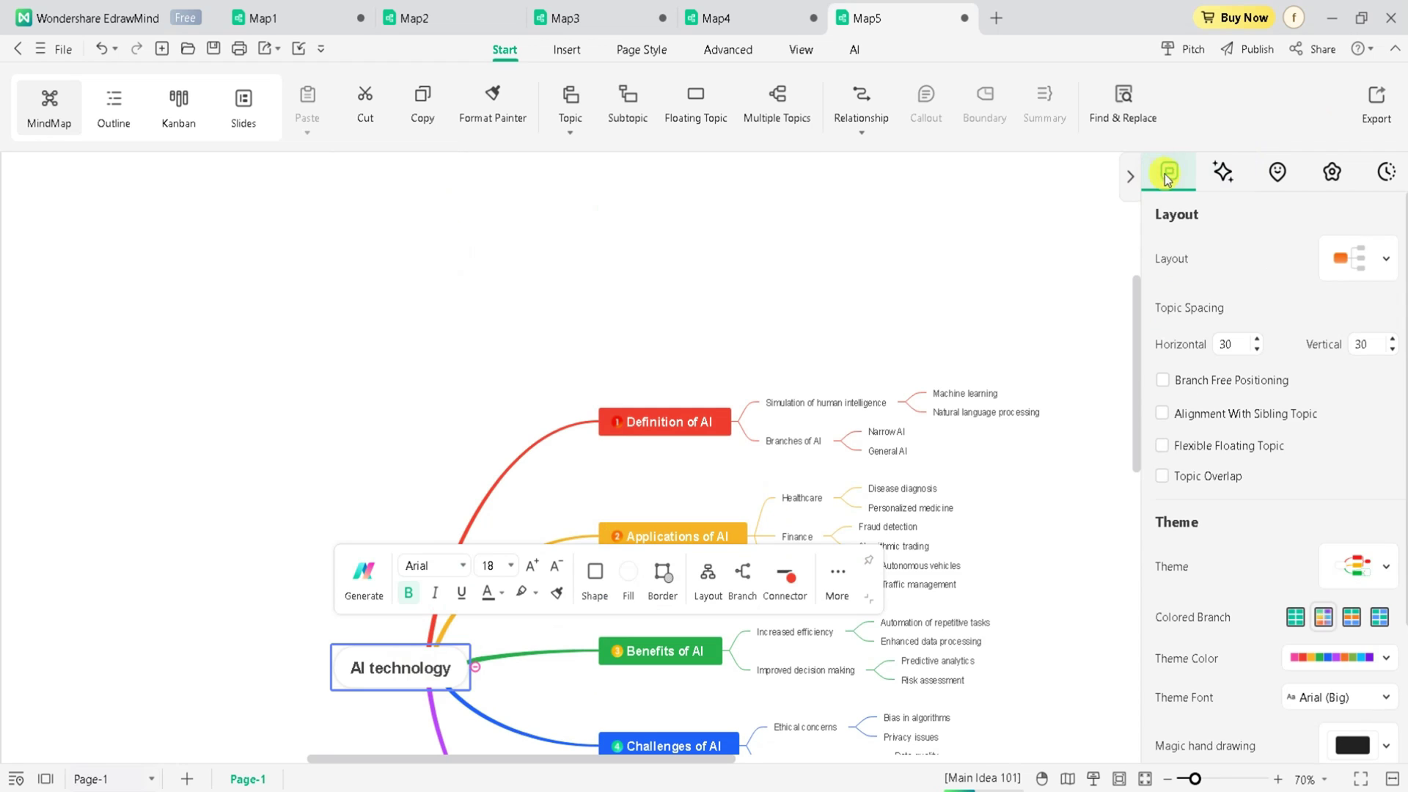
{"action": "left_click", "coordinate": [1371, 264]}
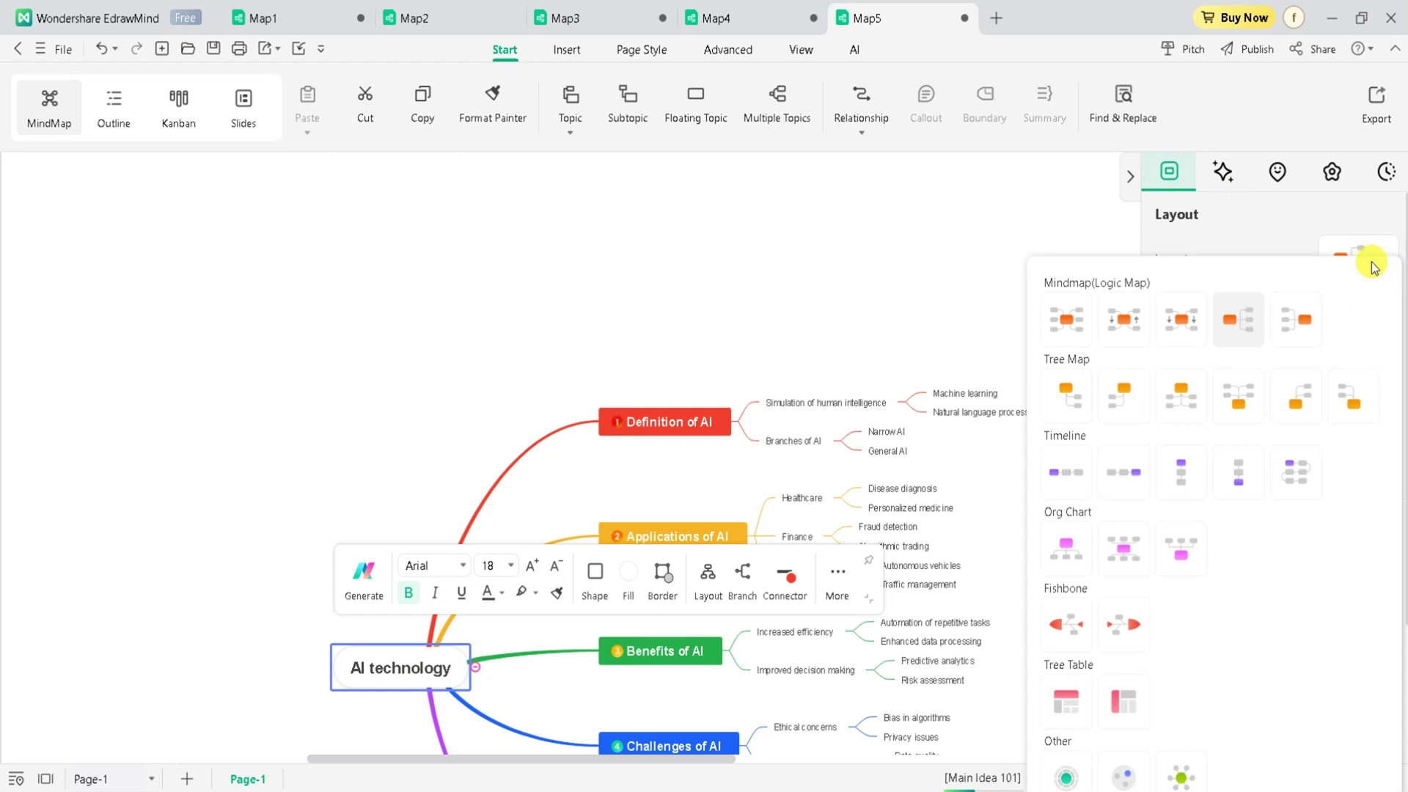
{"action": "left_click", "coordinate": [1186, 399]}
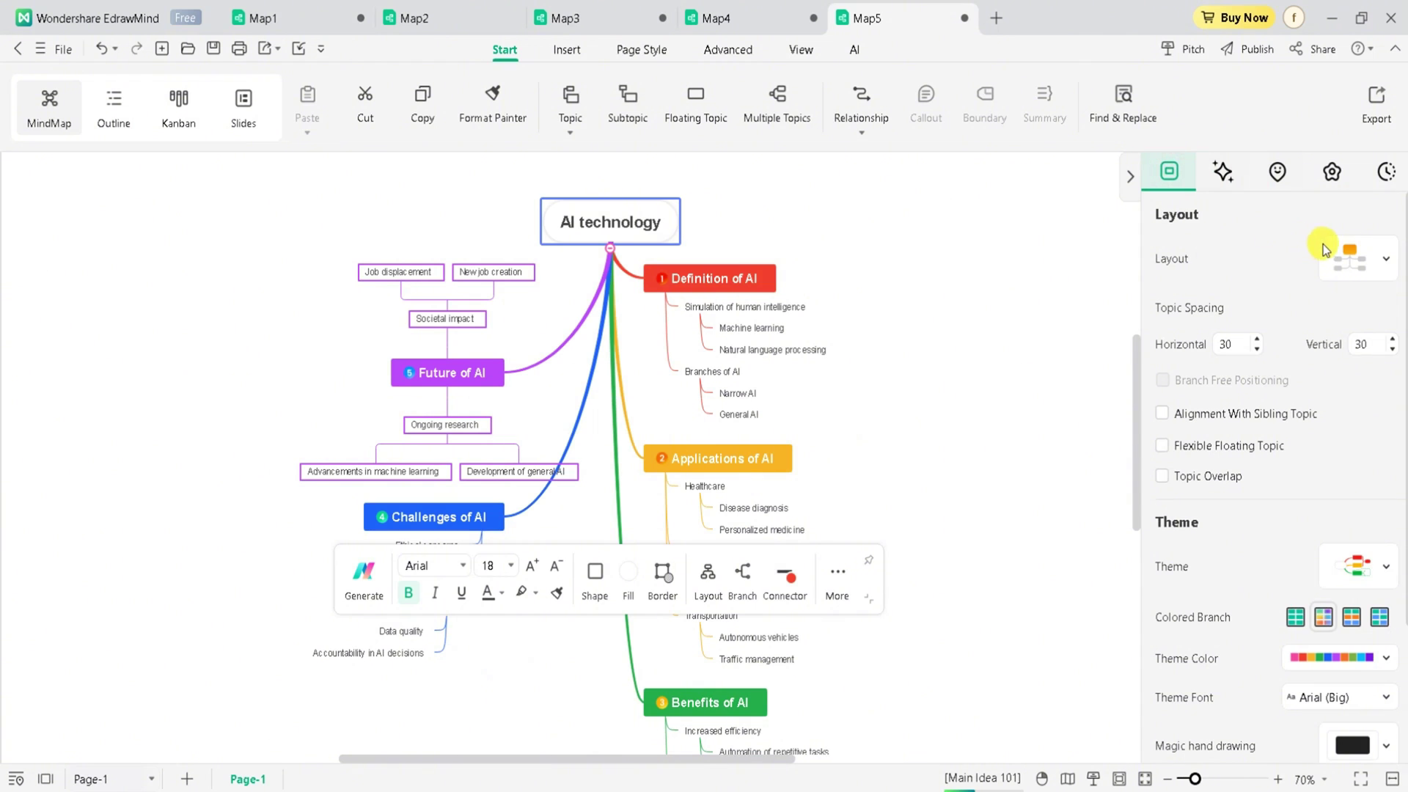
{"action": "left_click", "coordinate": [1348, 256]}
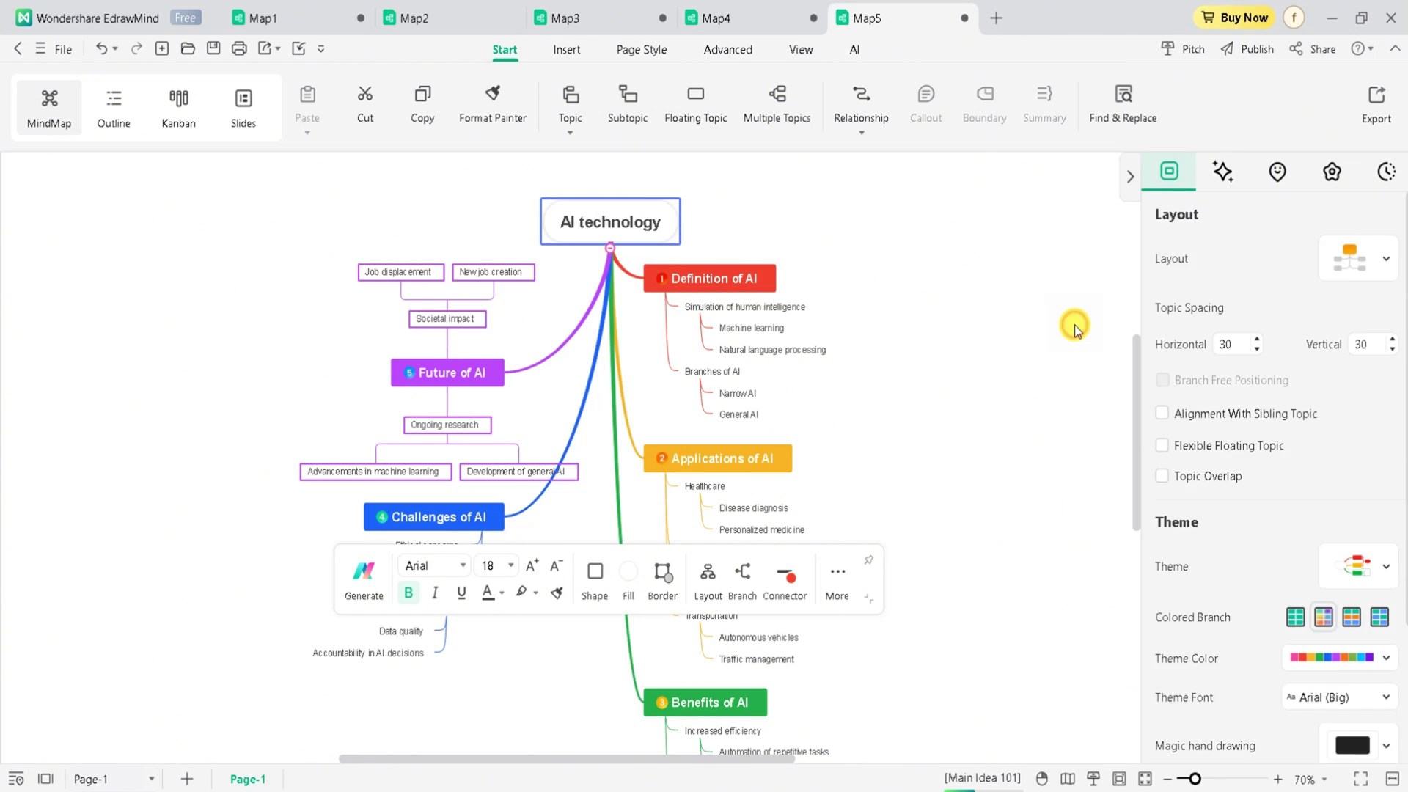
{"action": "left_click", "coordinate": [1075, 329]}
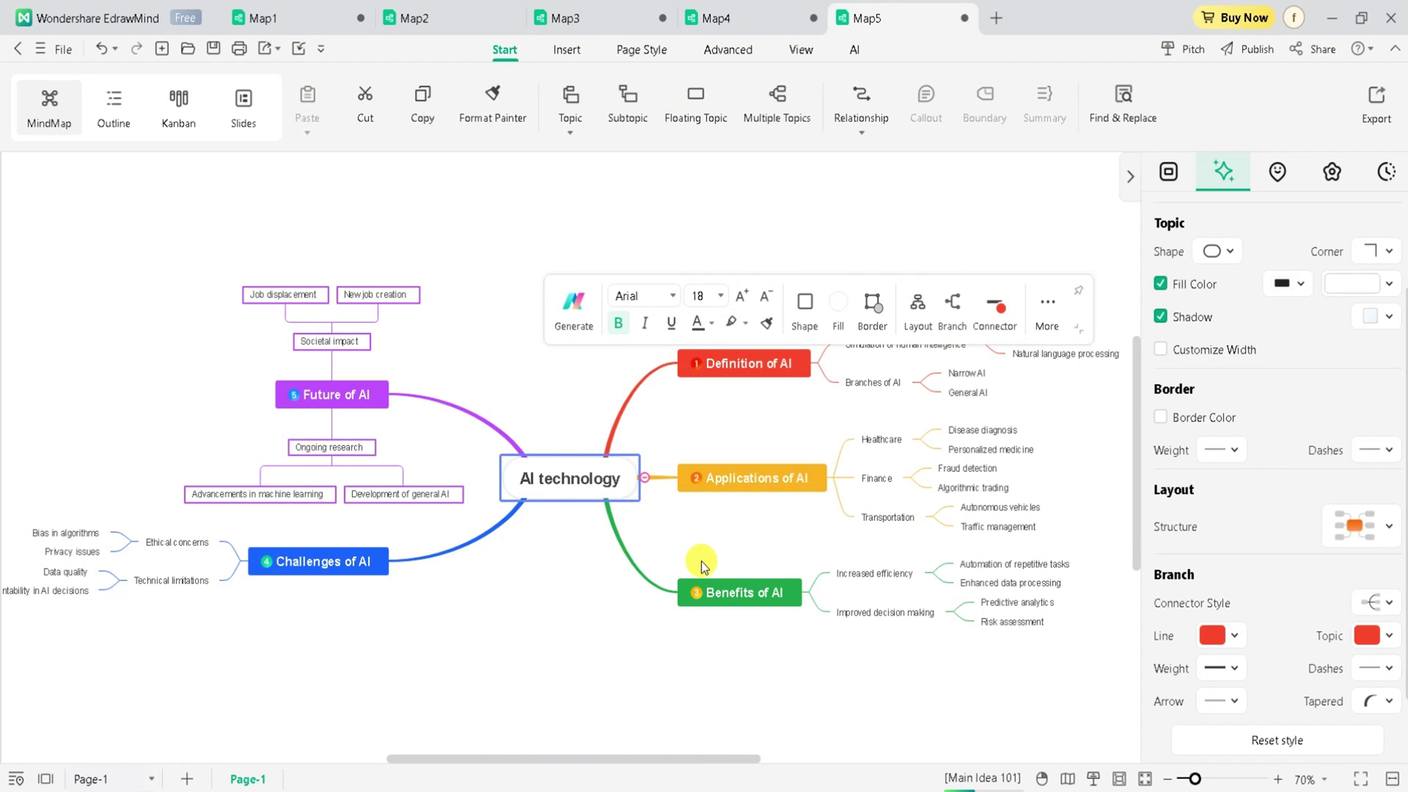
Generate five AI questions under Benefits of AI with Give Me 5 Questions.
{"action": "left_click", "coordinate": [735, 592]}
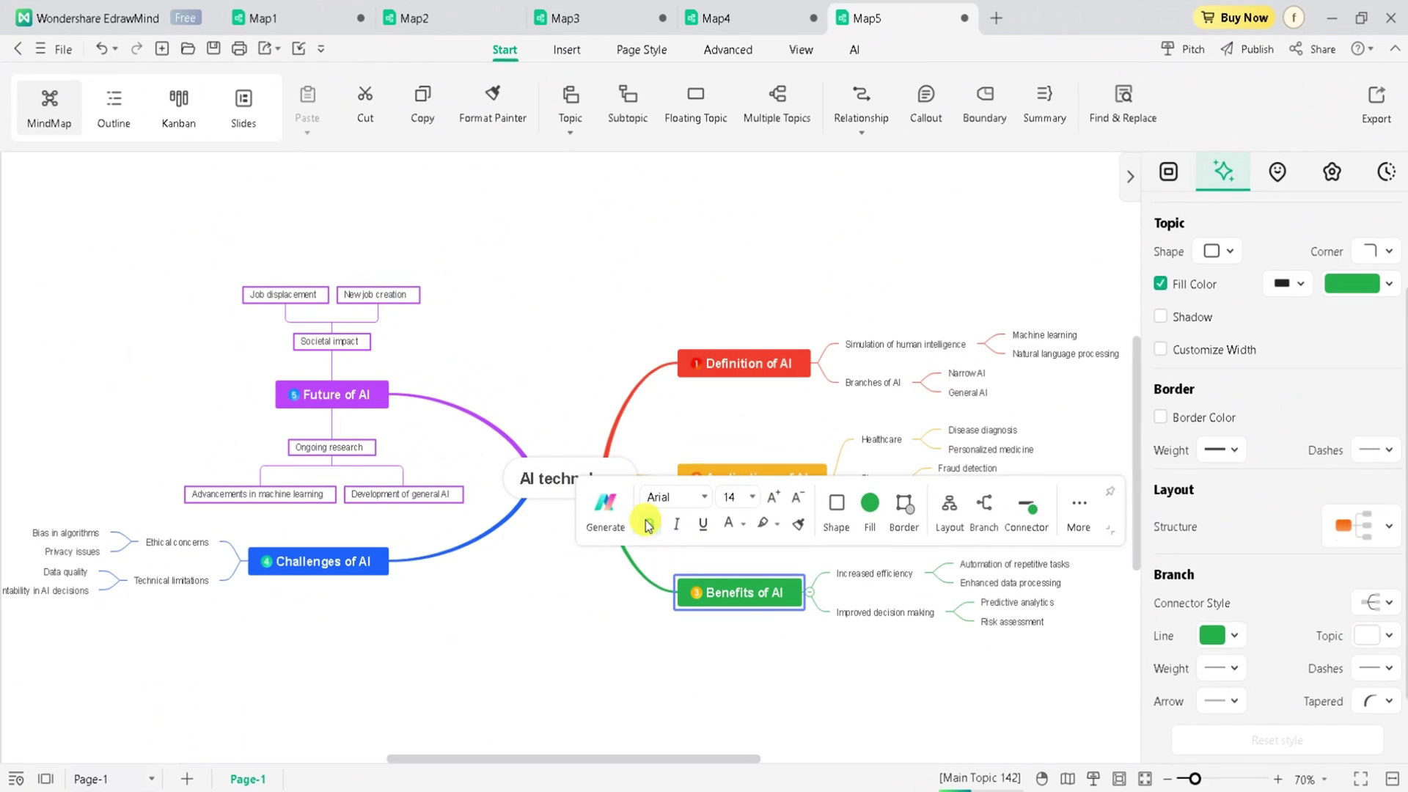
{"action": "left_click", "coordinate": [608, 510]}
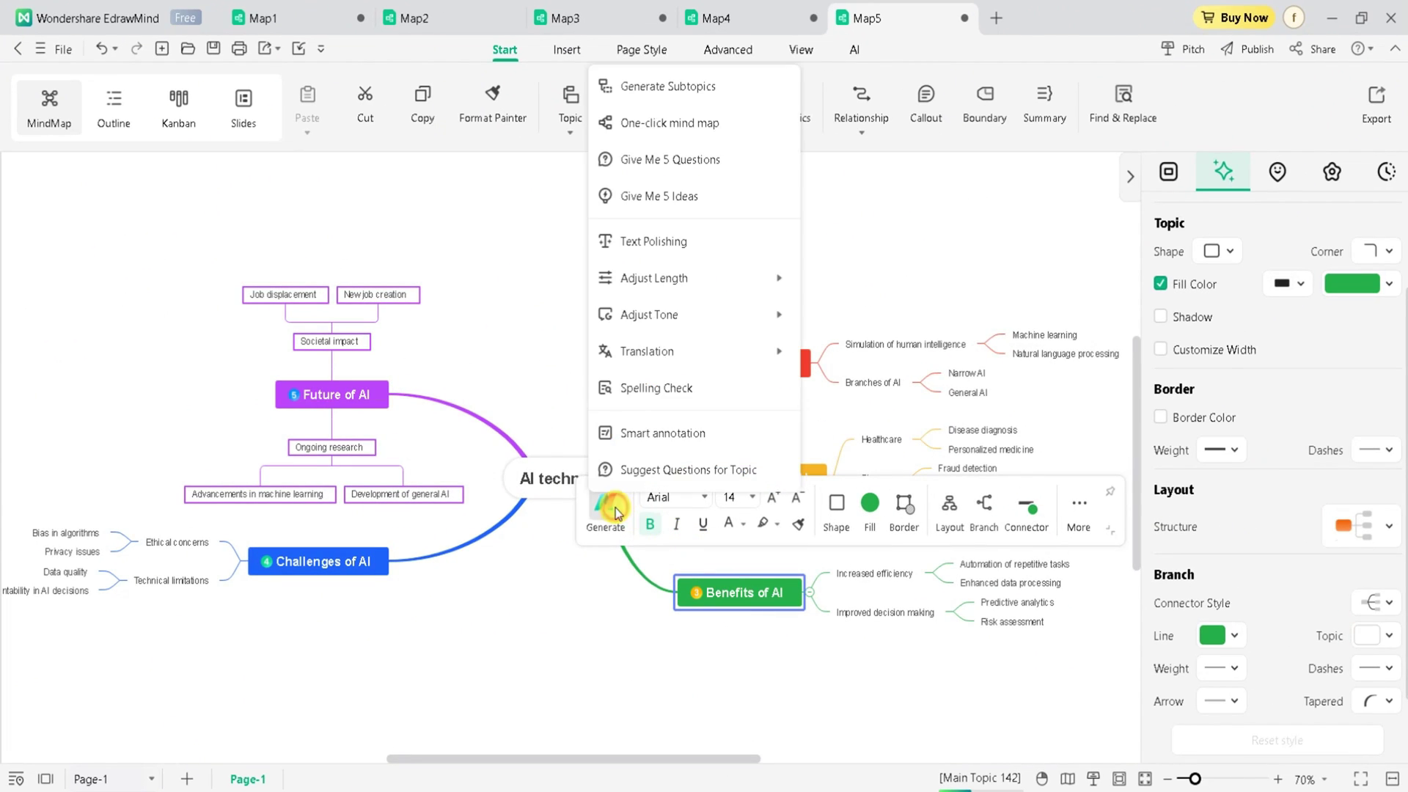
{"action": "left_click", "coordinate": [696, 163]}
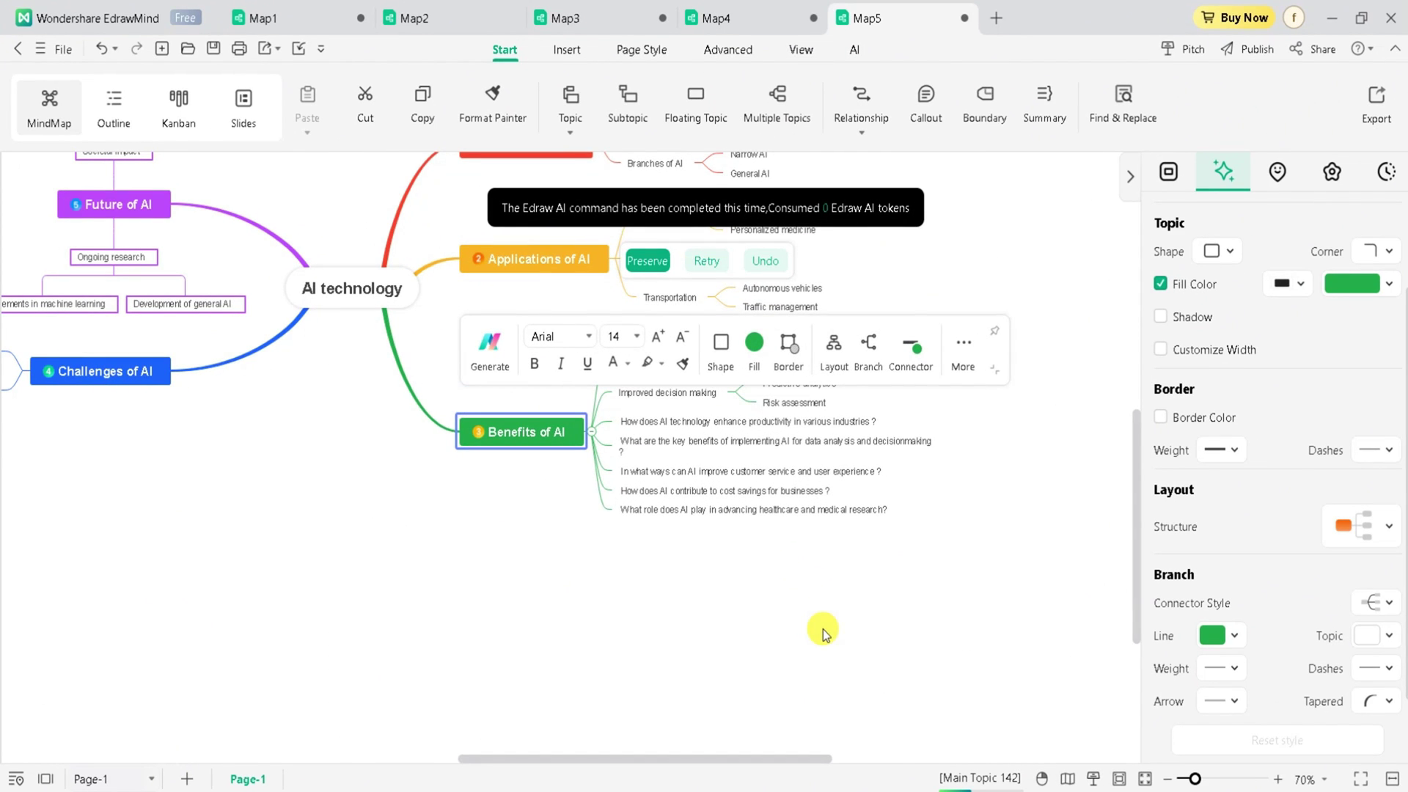
{"action": "scroll", "coordinate": [822, 629], "scroll_direction": "up", "scroll_amount": 2}
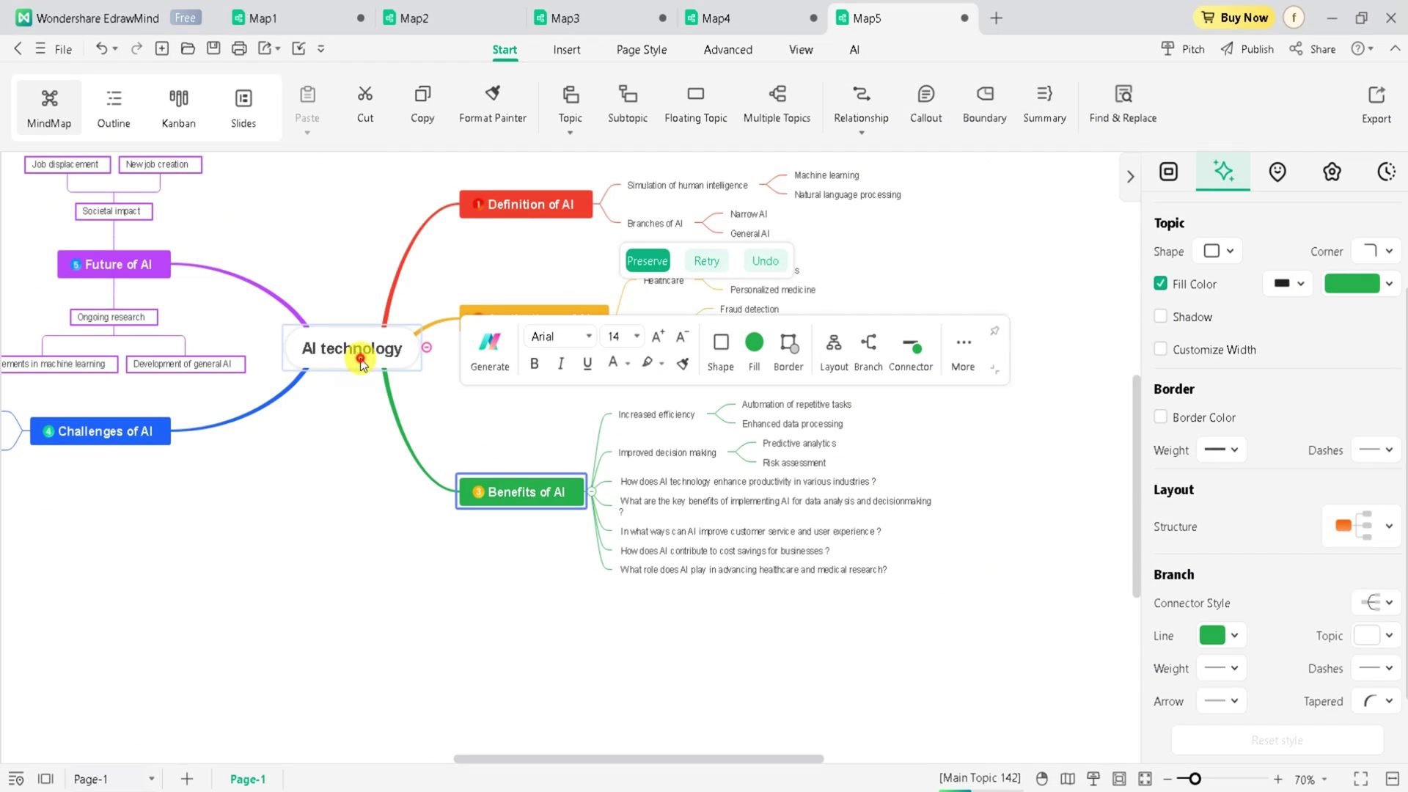
Have Edraw AI add five ideas to the central AI technology topic, then view it as an outline.
{"action": "left_click", "coordinate": [360, 359]}
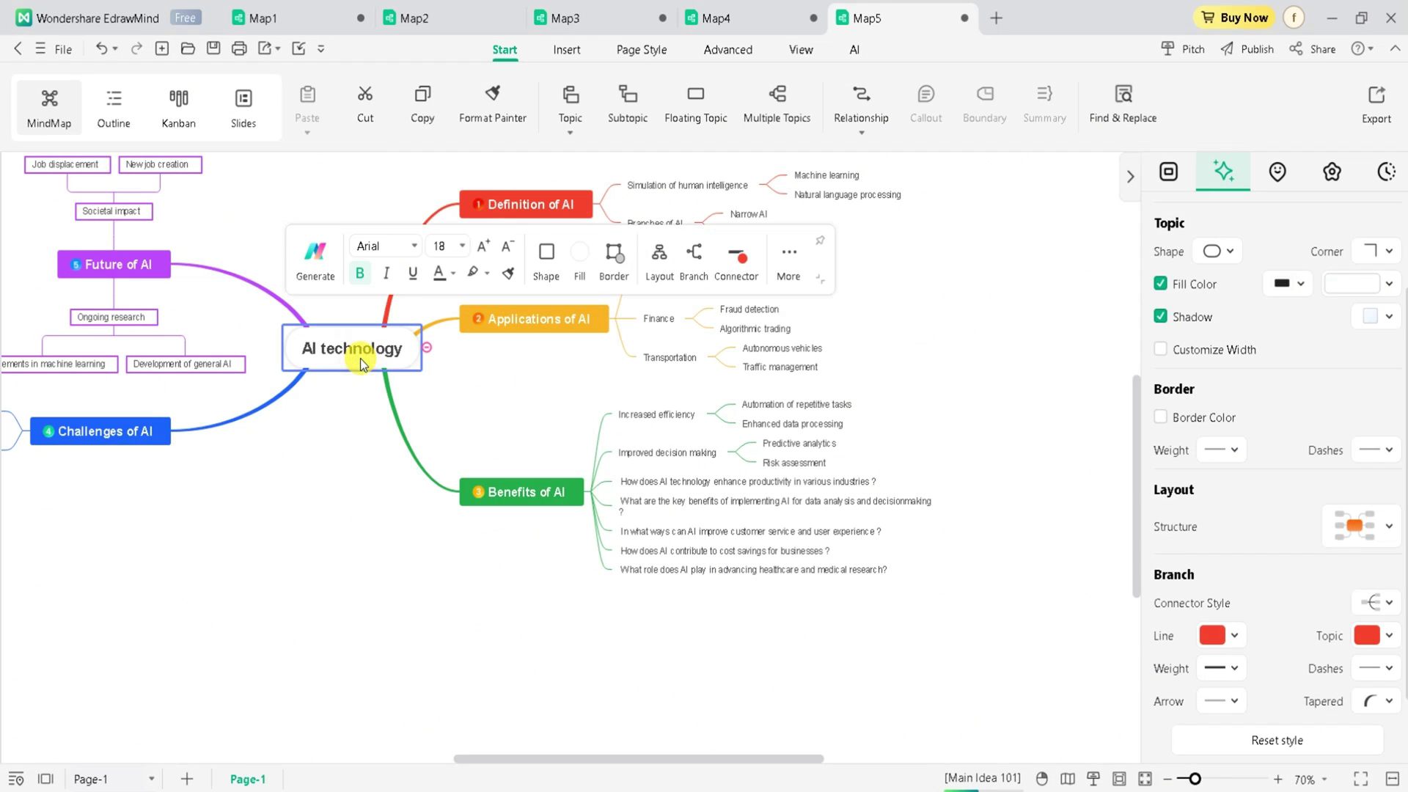
{"action": "left_click", "coordinate": [328, 261]}
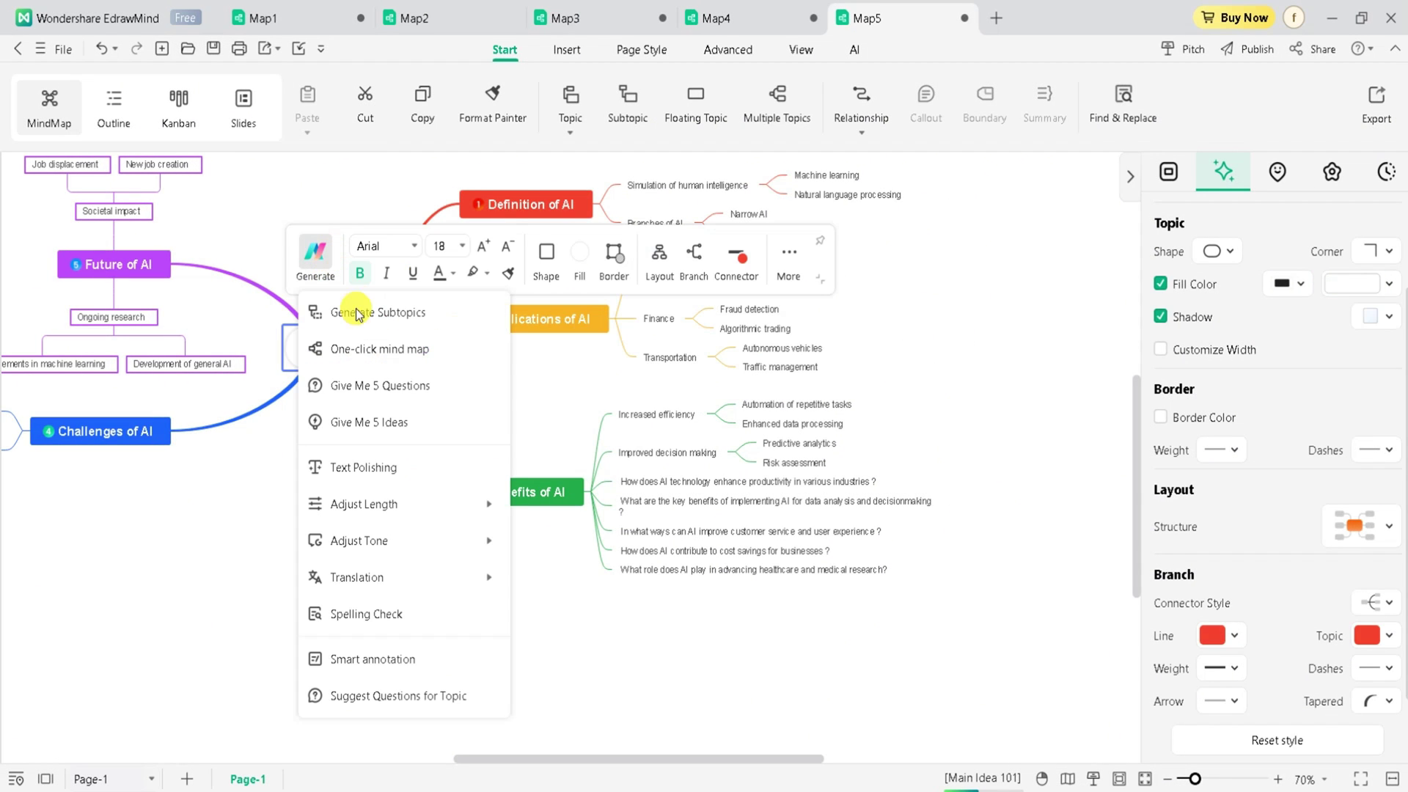
{"action": "left_click", "coordinate": [368, 429]}
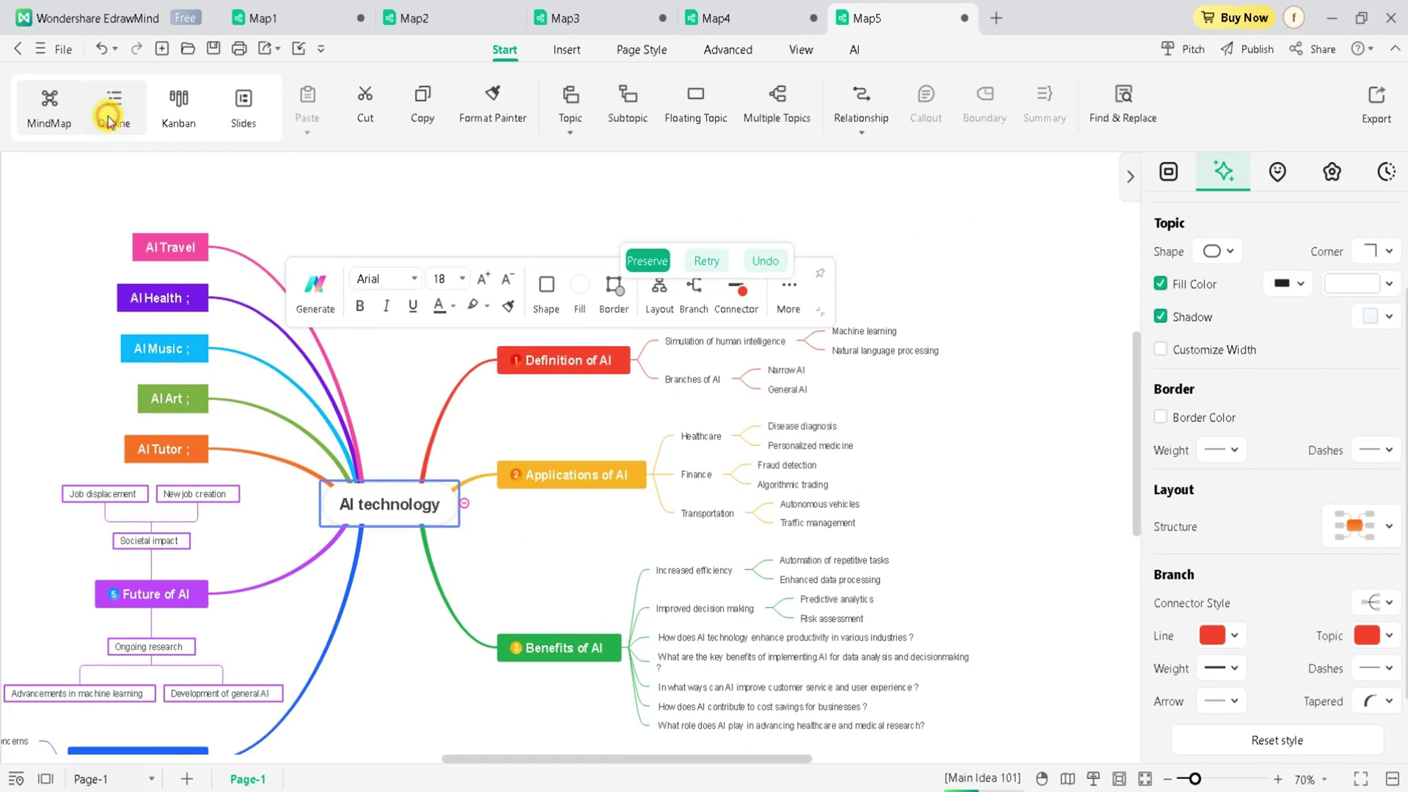
{"action": "left_click", "coordinate": [108, 119]}
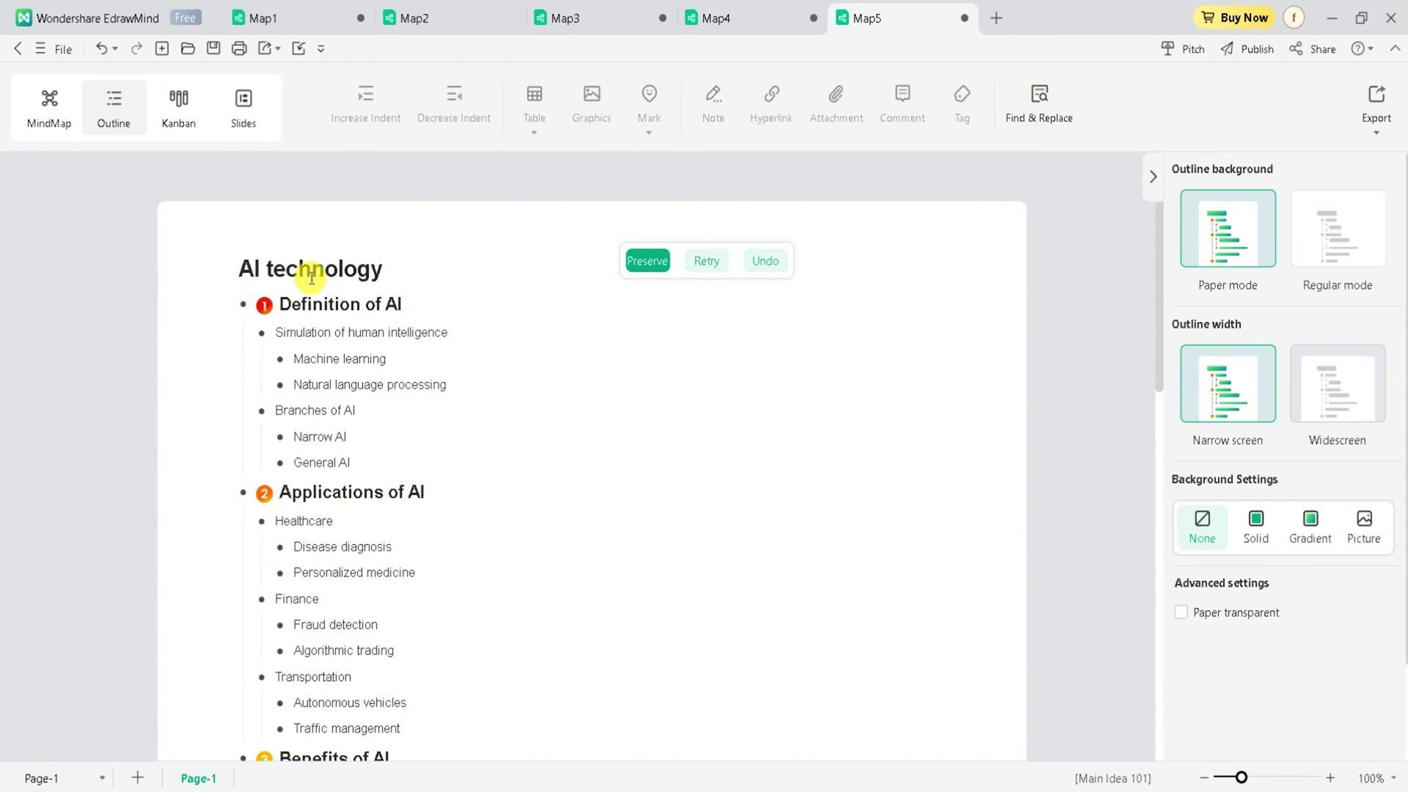
{"action": "scroll", "coordinate": [394, 434], "scroll_direction": "down", "scroll_amount": 10}
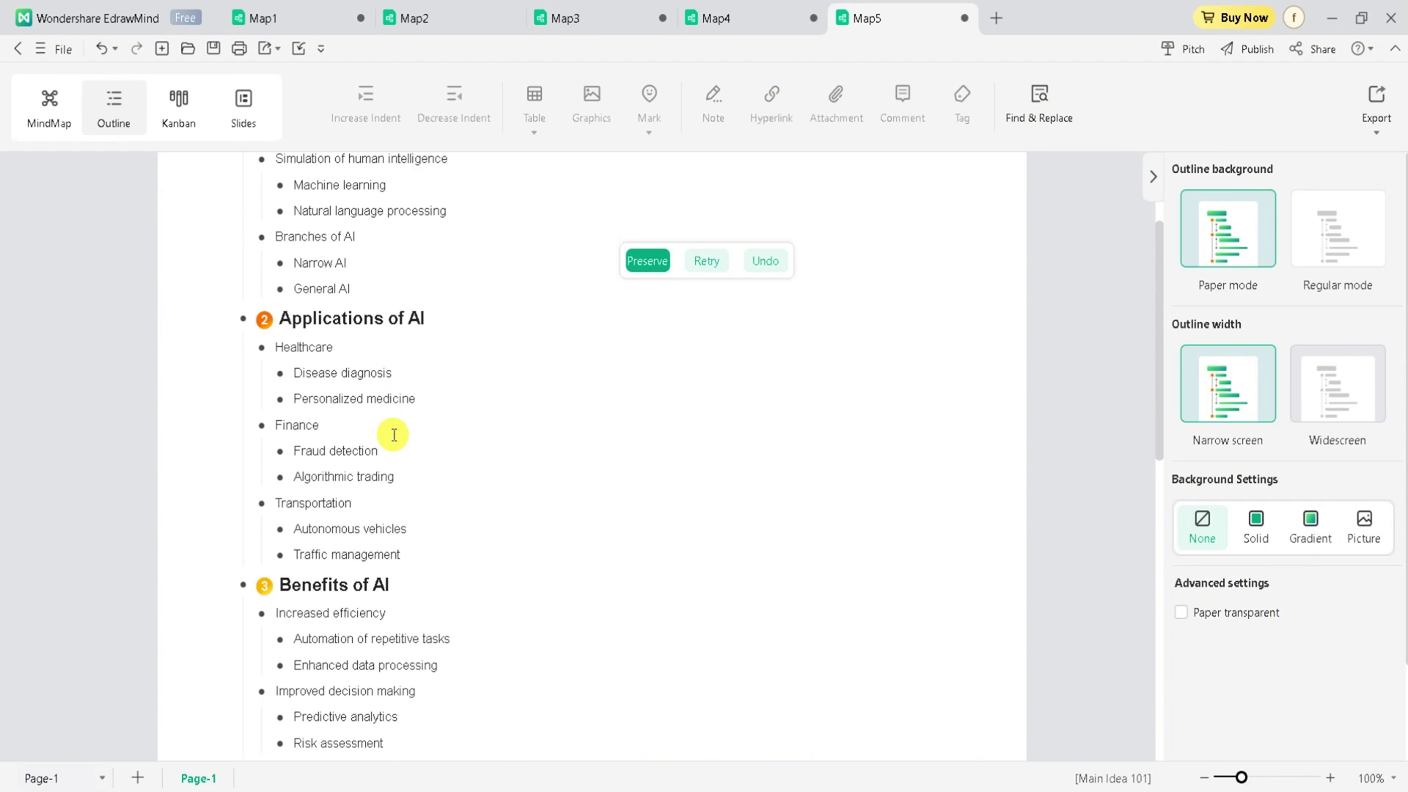
{"action": "scroll", "coordinate": [393, 435], "scroll_direction": "down", "scroll_amount": 6}
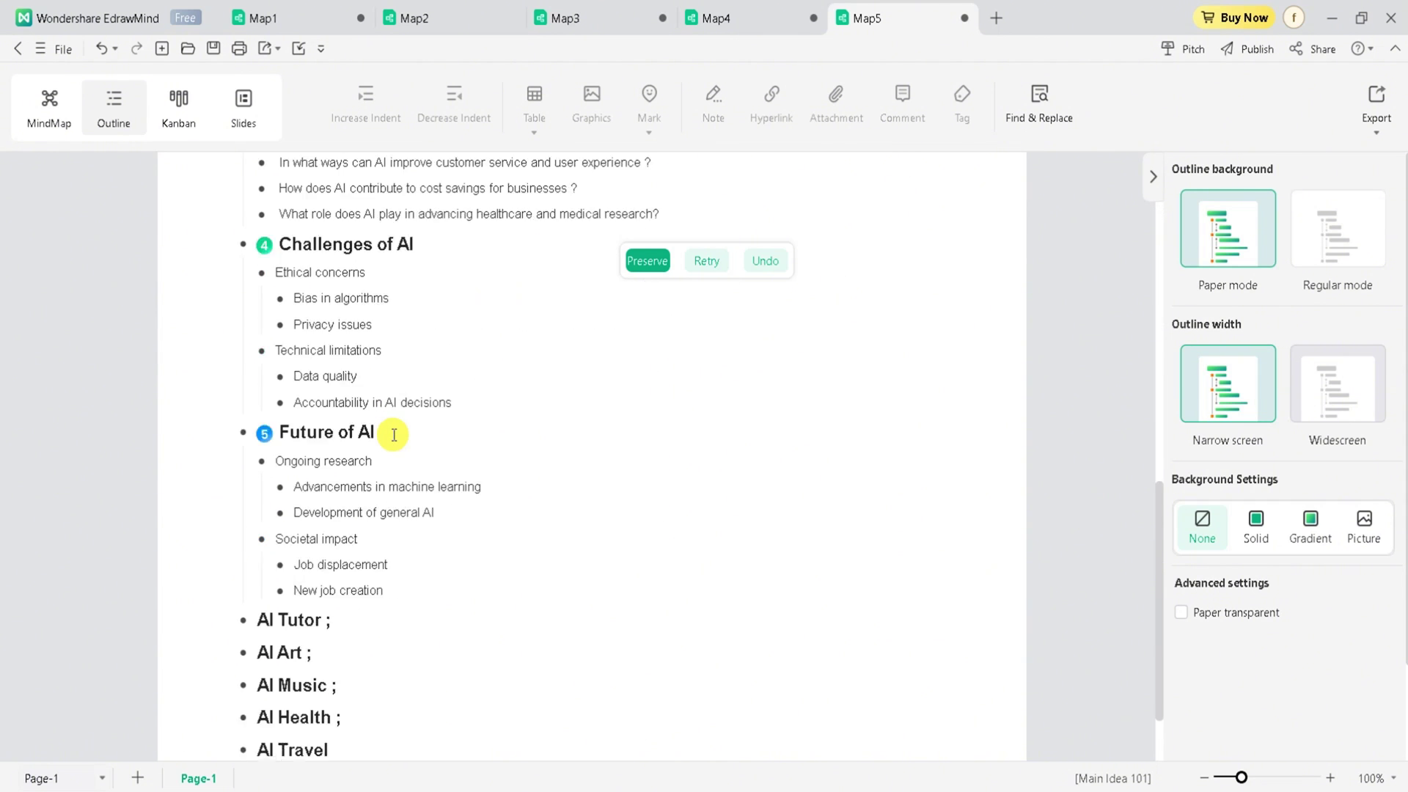
{"action": "scroll", "coordinate": [393, 435], "scroll_direction": "up", "scroll_amount": 5}
{"action": "scroll", "coordinate": [394, 435], "scroll_direction": "up", "scroll_amount": 12}
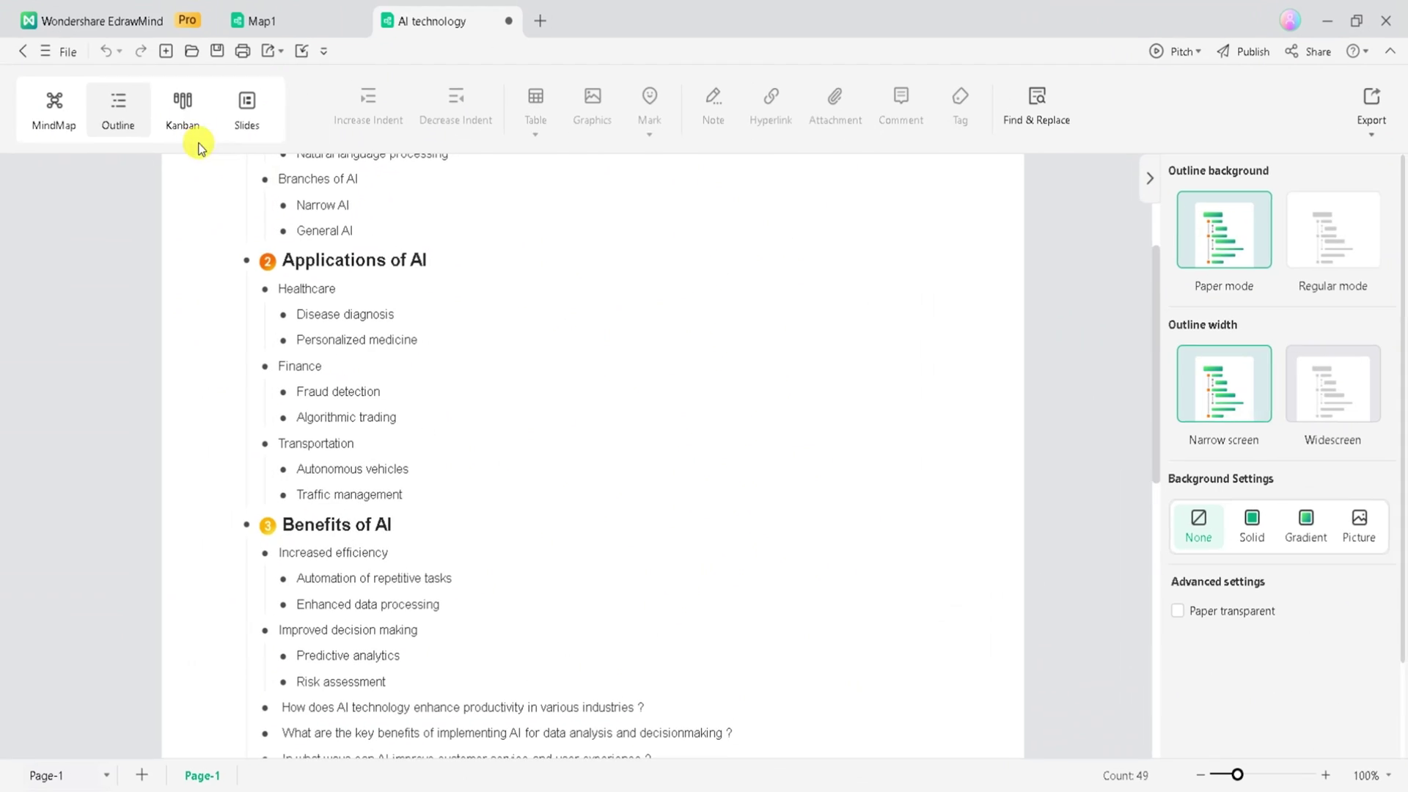
Review the map as a Kanban board of topic cards, then switch to Slides mode.
{"action": "left_click", "coordinate": [181, 119]}
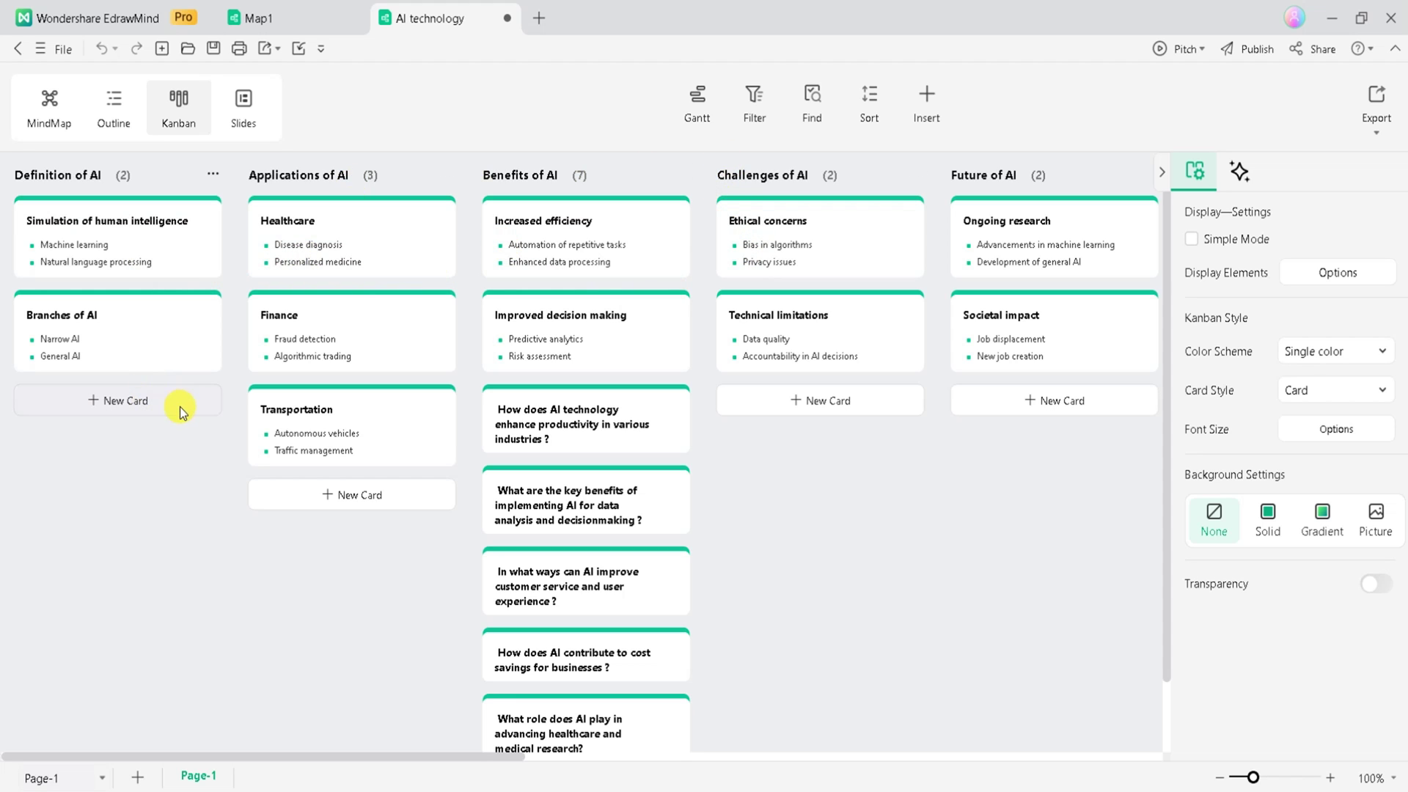
{"action": "scroll", "coordinate": [540, 408], "scroll_direction": "down", "scroll_amount": 1}
{"action": "scroll", "coordinate": [540, 409], "scroll_direction": "up", "scroll_amount": 1}
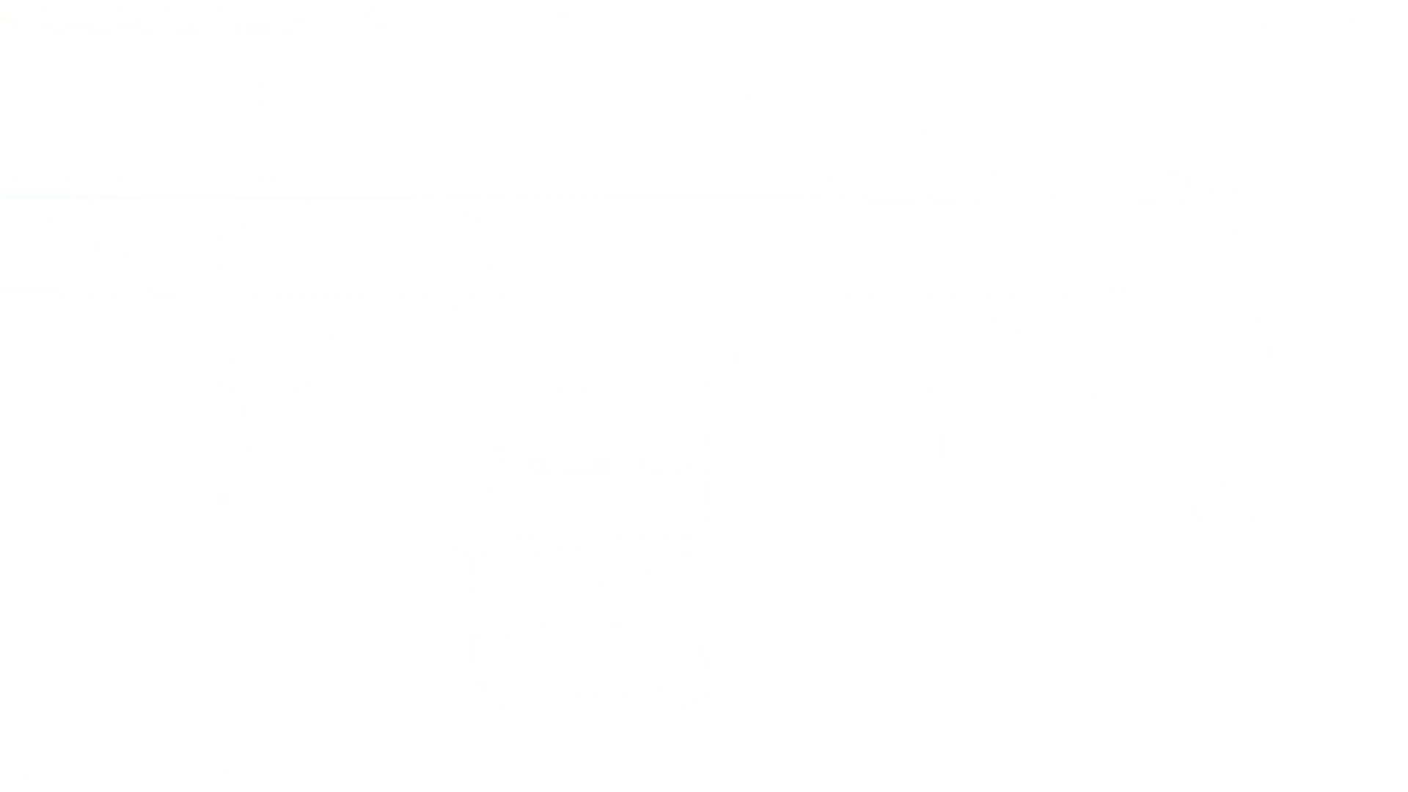
{"action": "left_click", "coordinate": [242, 110]}
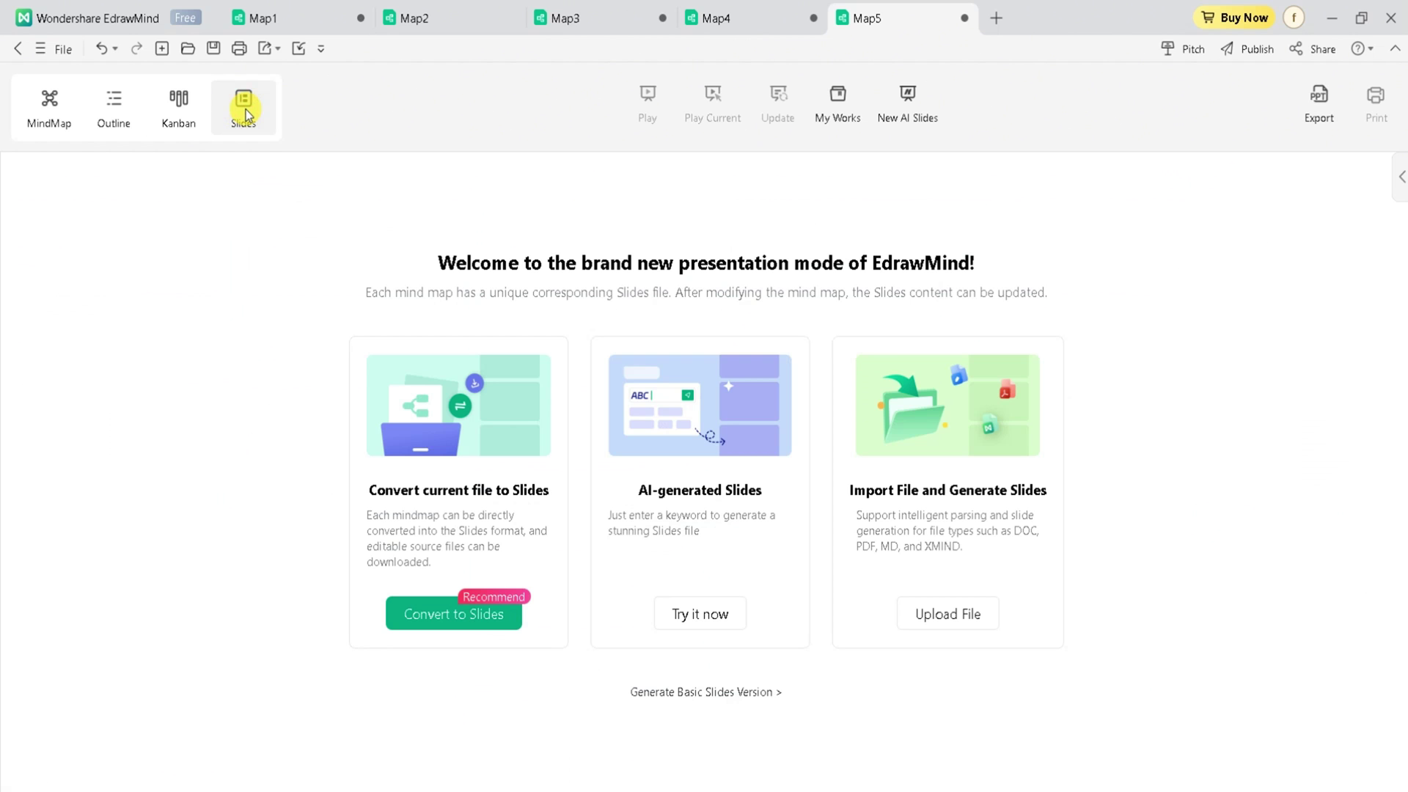
Convert the AI technology map to slides using the orange Honorable template from Cartoon.
{"action": "left_click", "coordinate": [418, 618]}
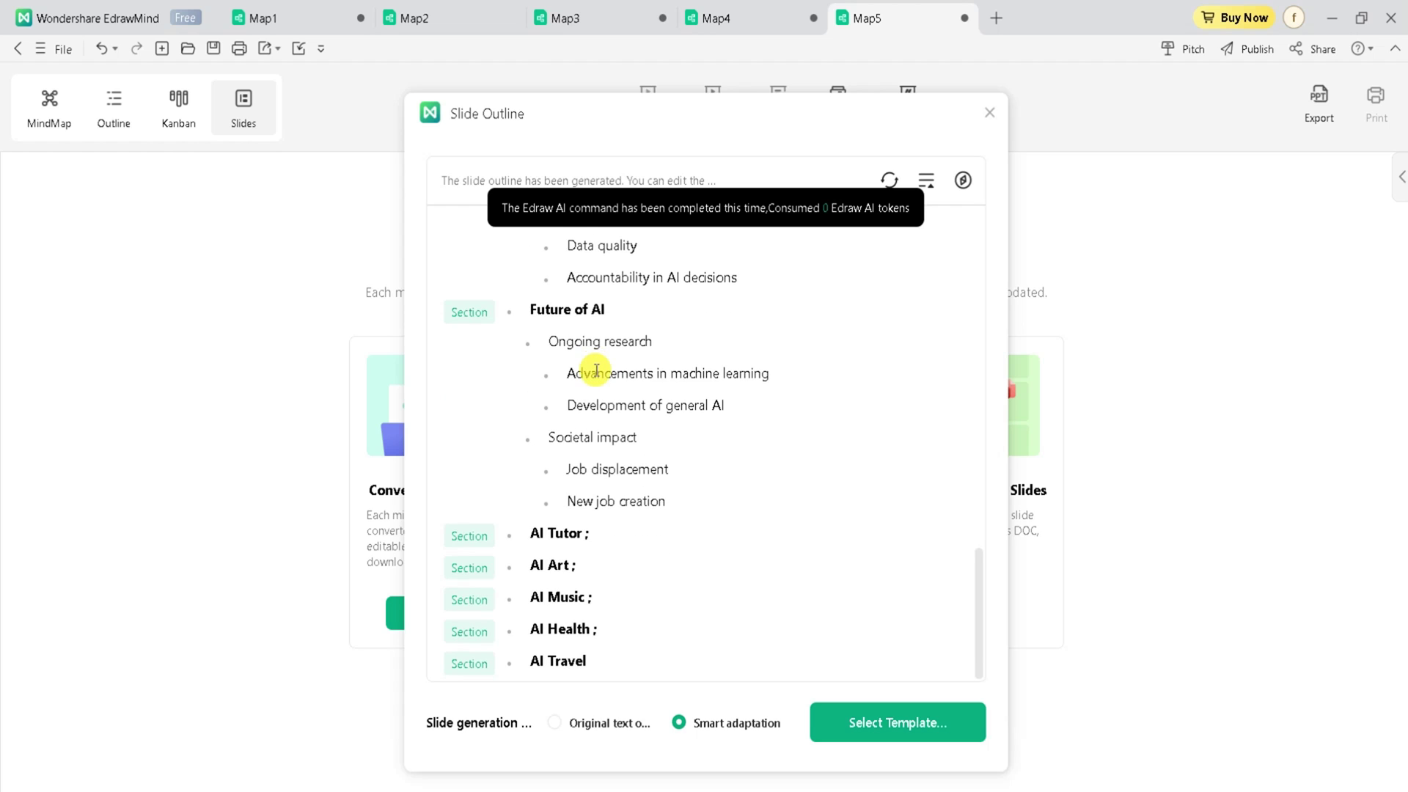
{"action": "scroll", "coordinate": [596, 371], "scroll_direction": "up", "scroll_amount": 8}
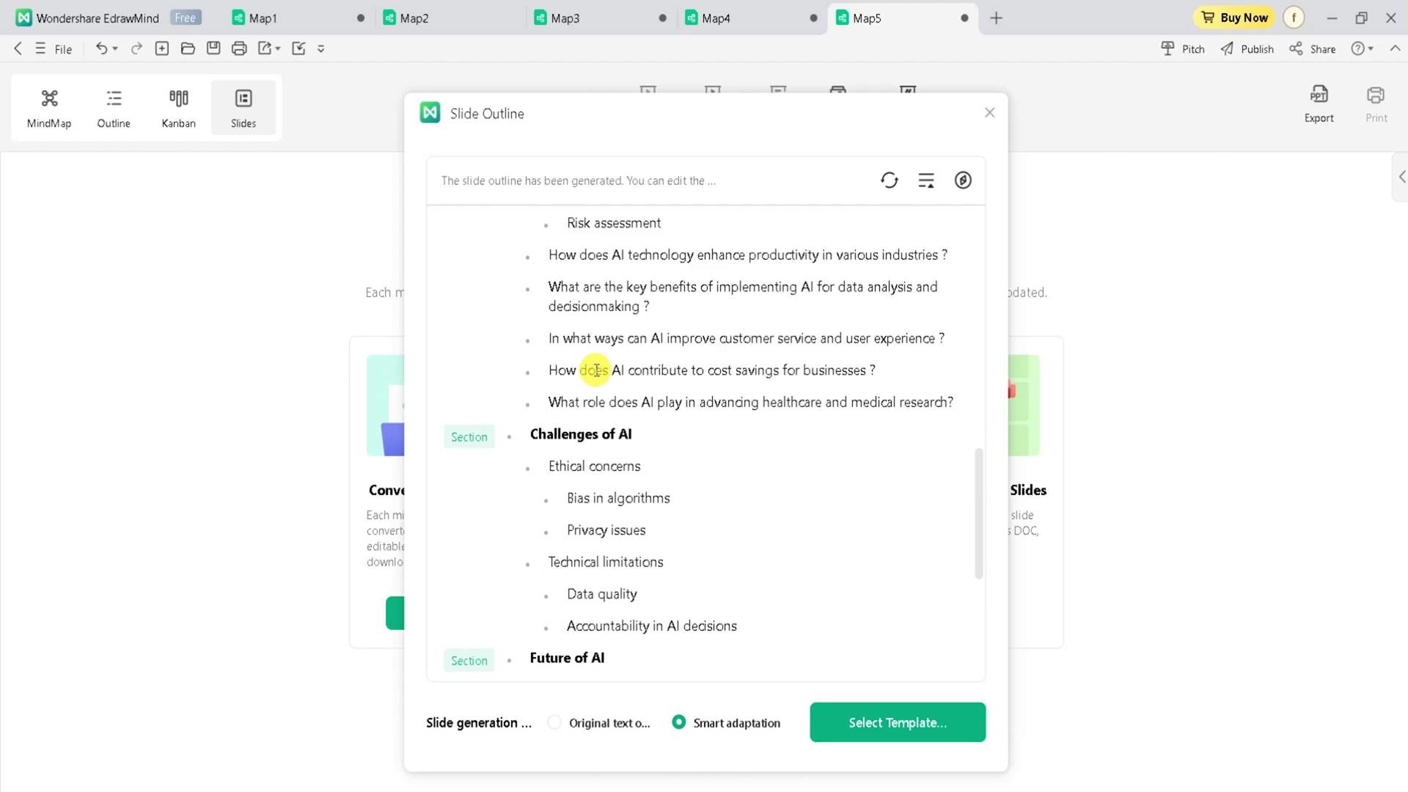
{"action": "scroll", "coordinate": [596, 371], "scroll_direction": "up", "scroll_amount": 8}
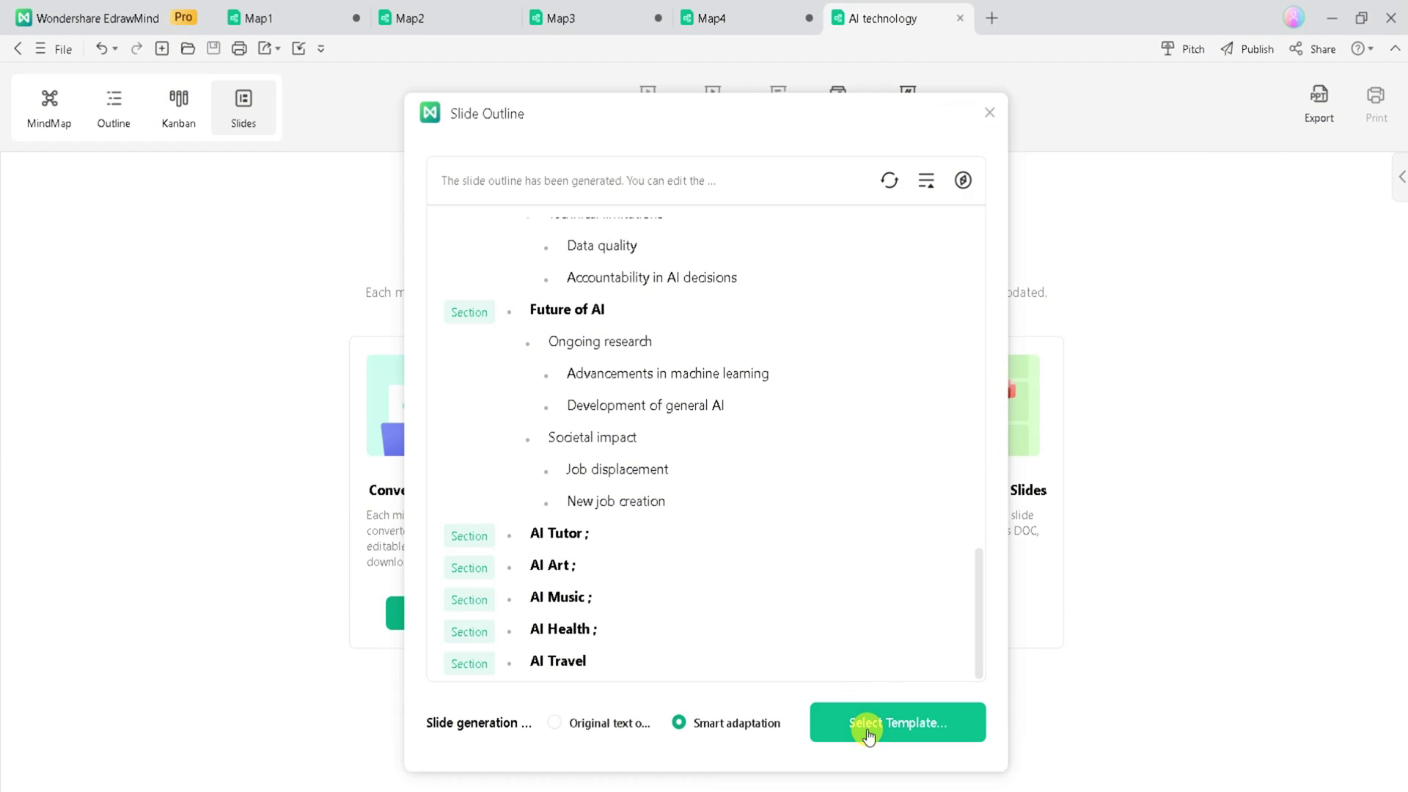
{"action": "left_click", "coordinate": [867, 730]}
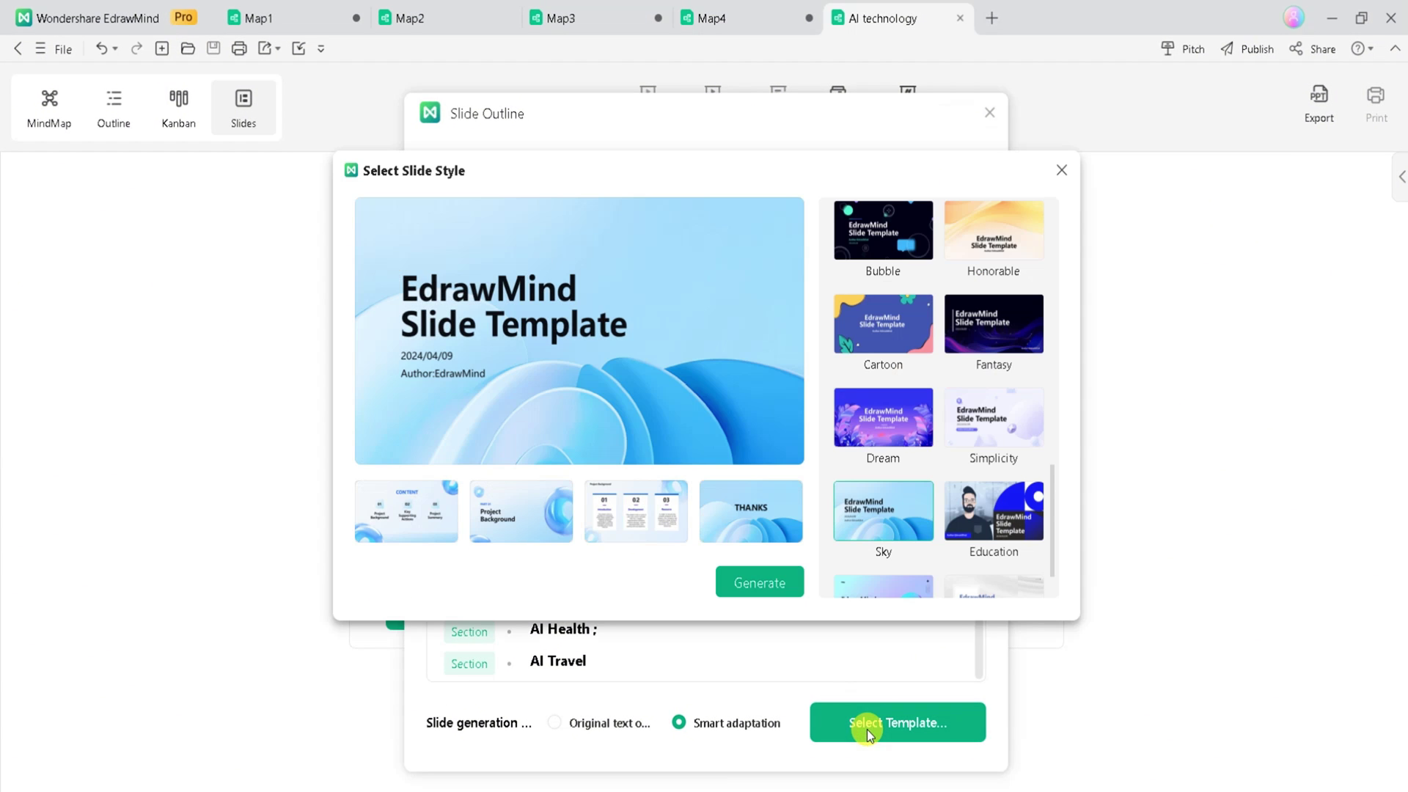
{"action": "left_click", "coordinate": [881, 340]}
{"action": "left_click", "coordinate": [999, 230]}
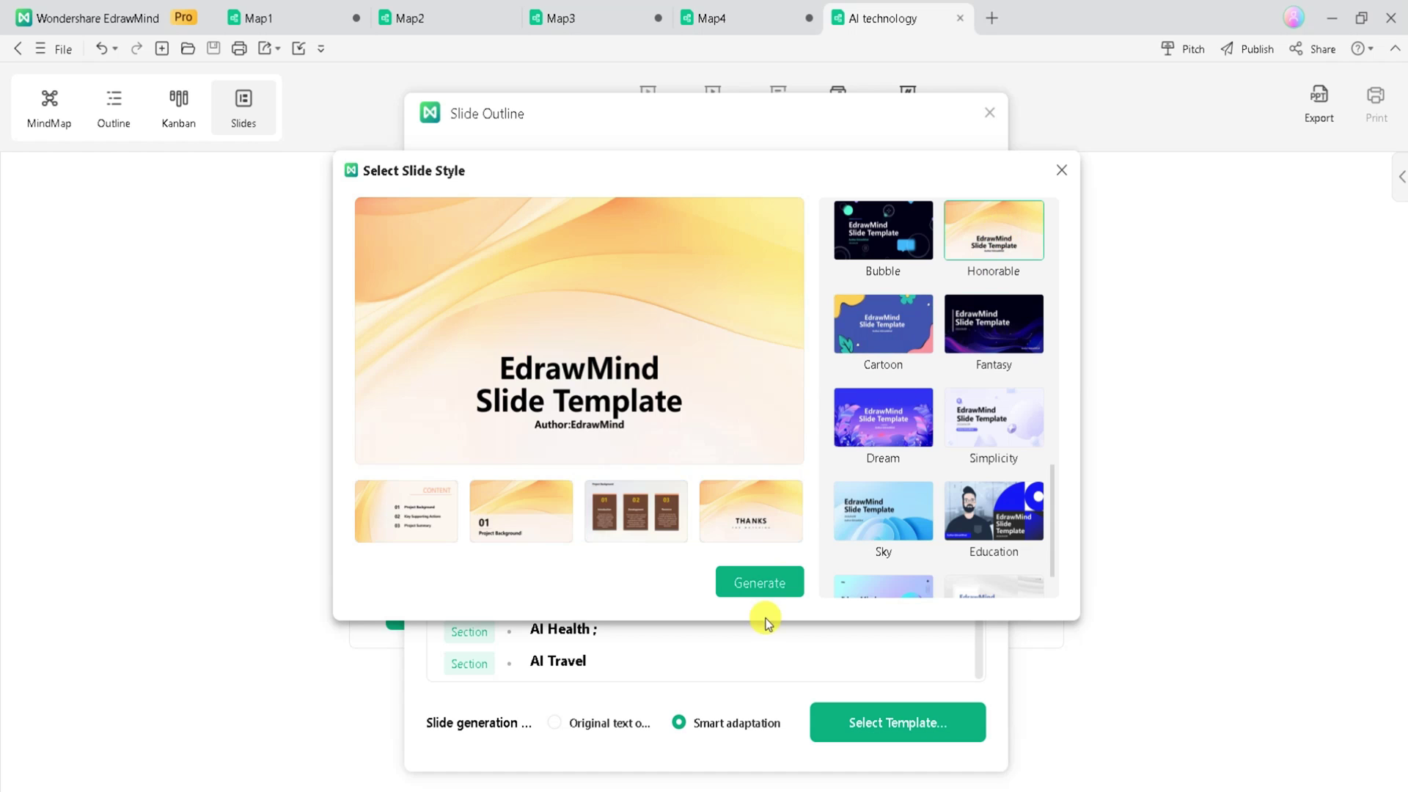
{"action": "left_click", "coordinate": [754, 586]}
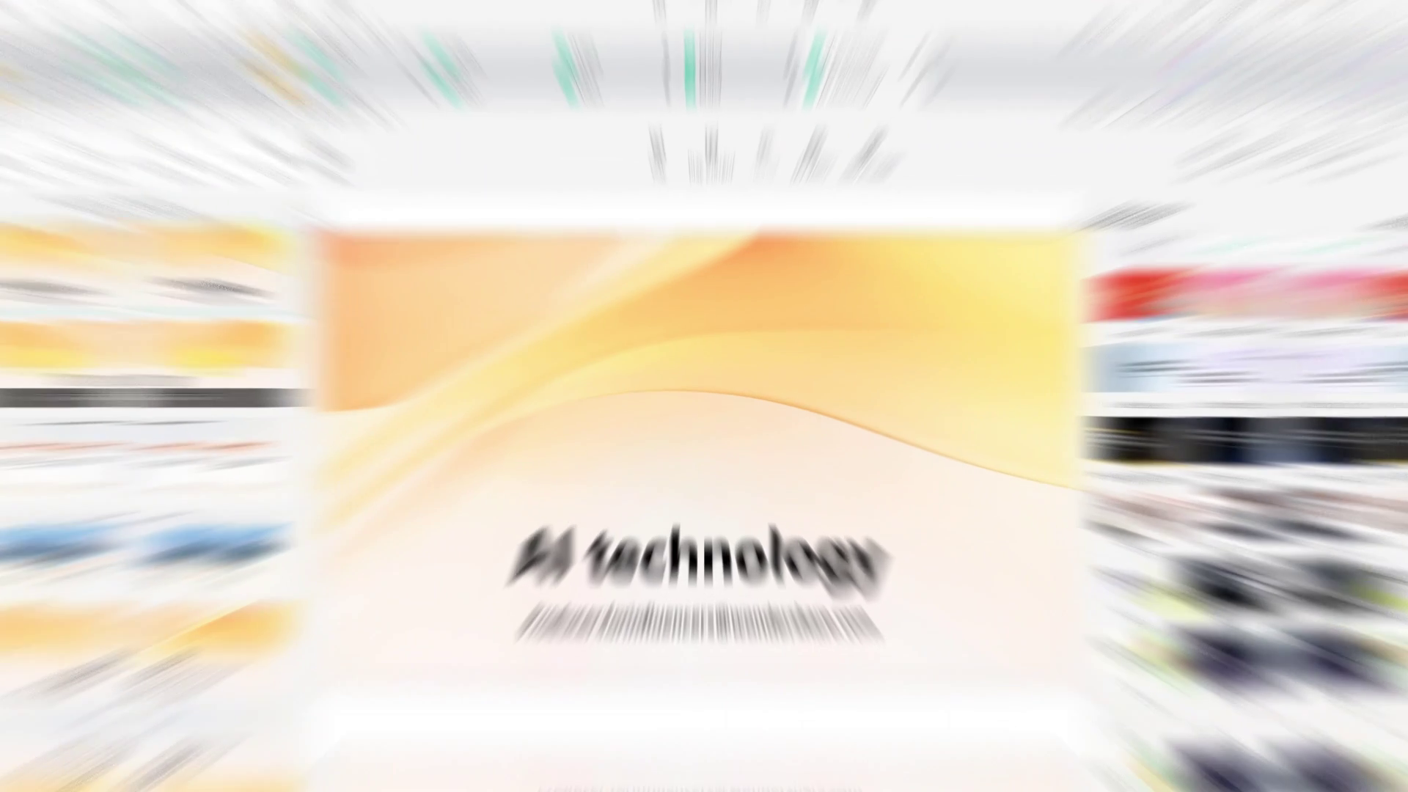
Step through the generated slides from Definition of AI to the Ethical concerns slide.
{"action": "left_click", "coordinate": [104, 362]}
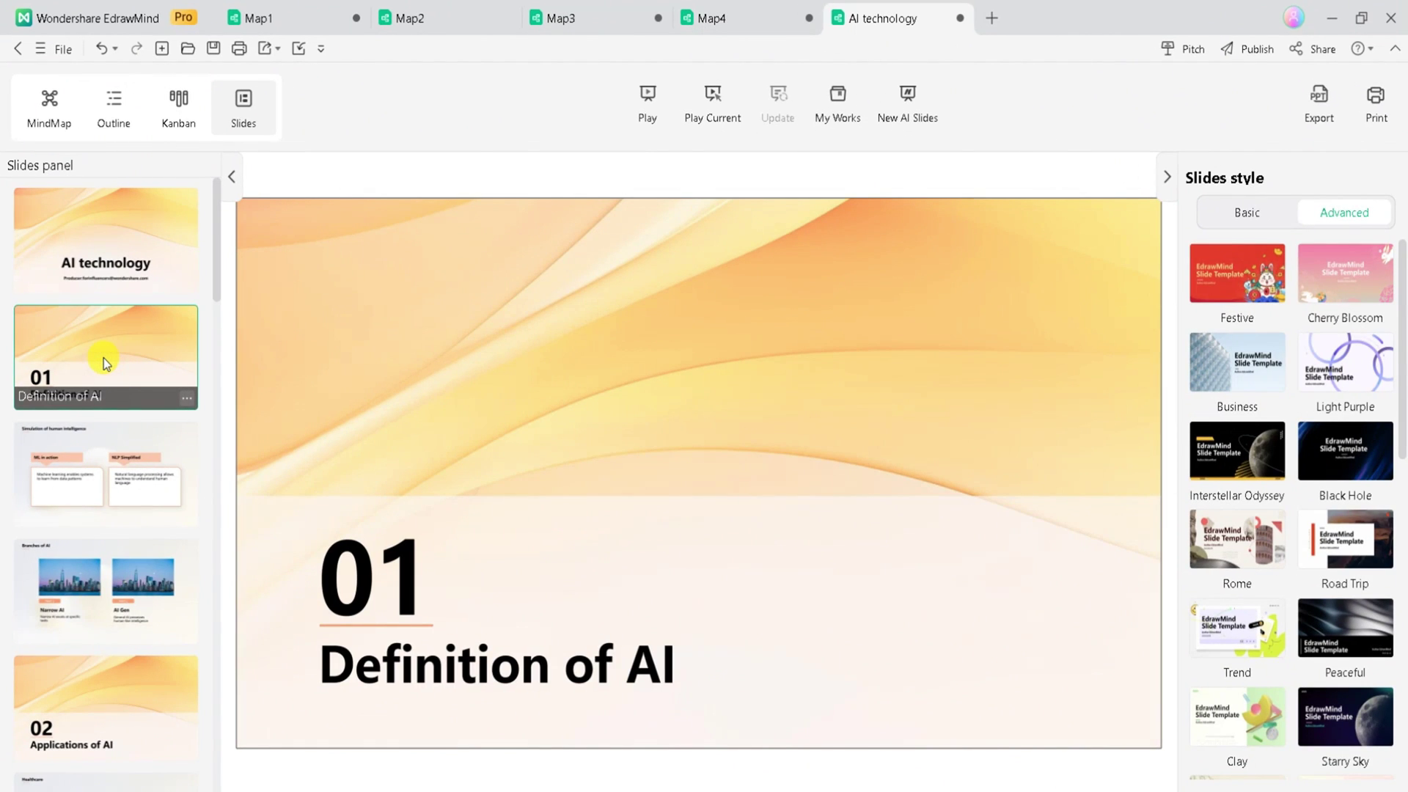
{"action": "key", "text": "Down"}
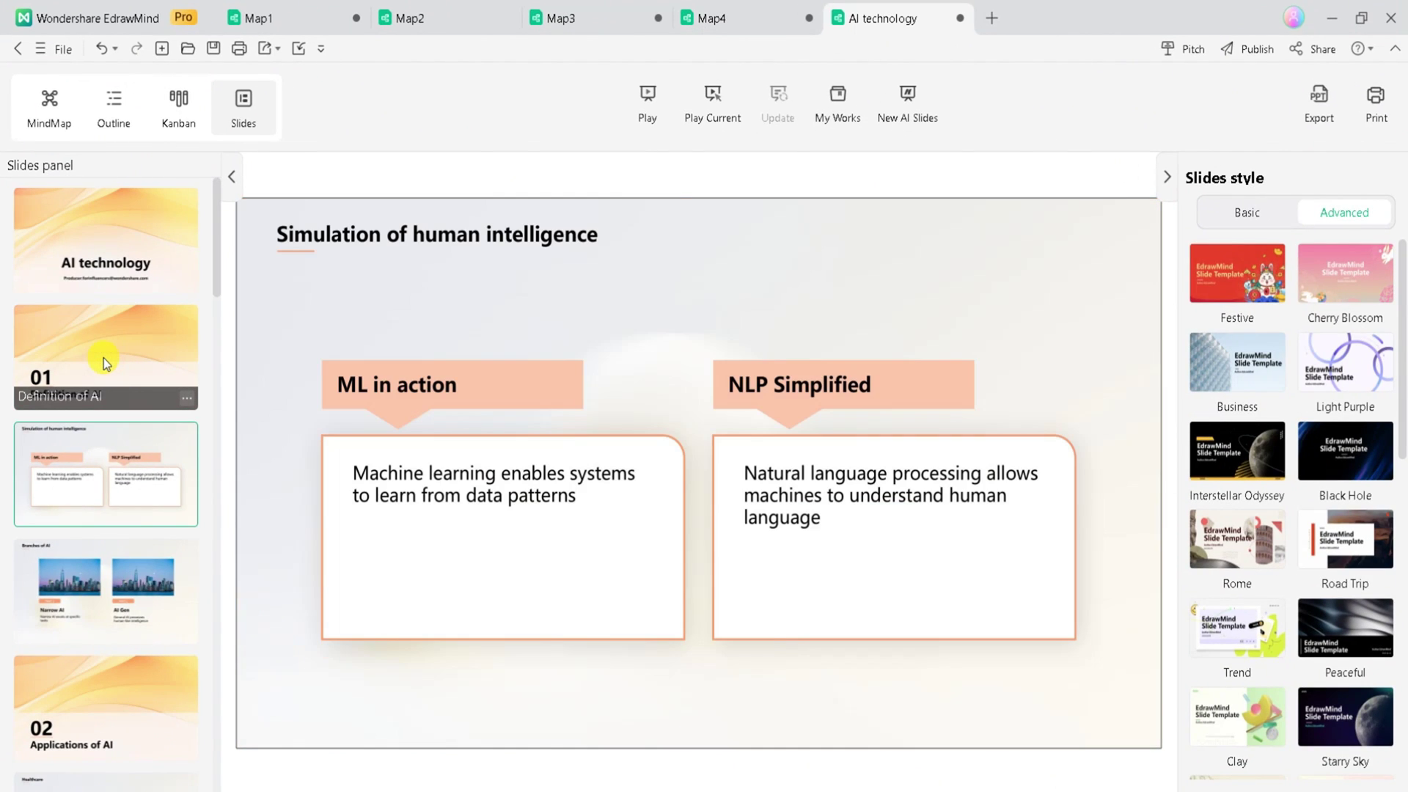
{"action": "key", "text": "Down"}
{"action": "key", "text": "Down"}
{"action": "key", "text": "Down"}
{"action": "key", "text": "Down"}
{"action": "key", "text": "Down"}
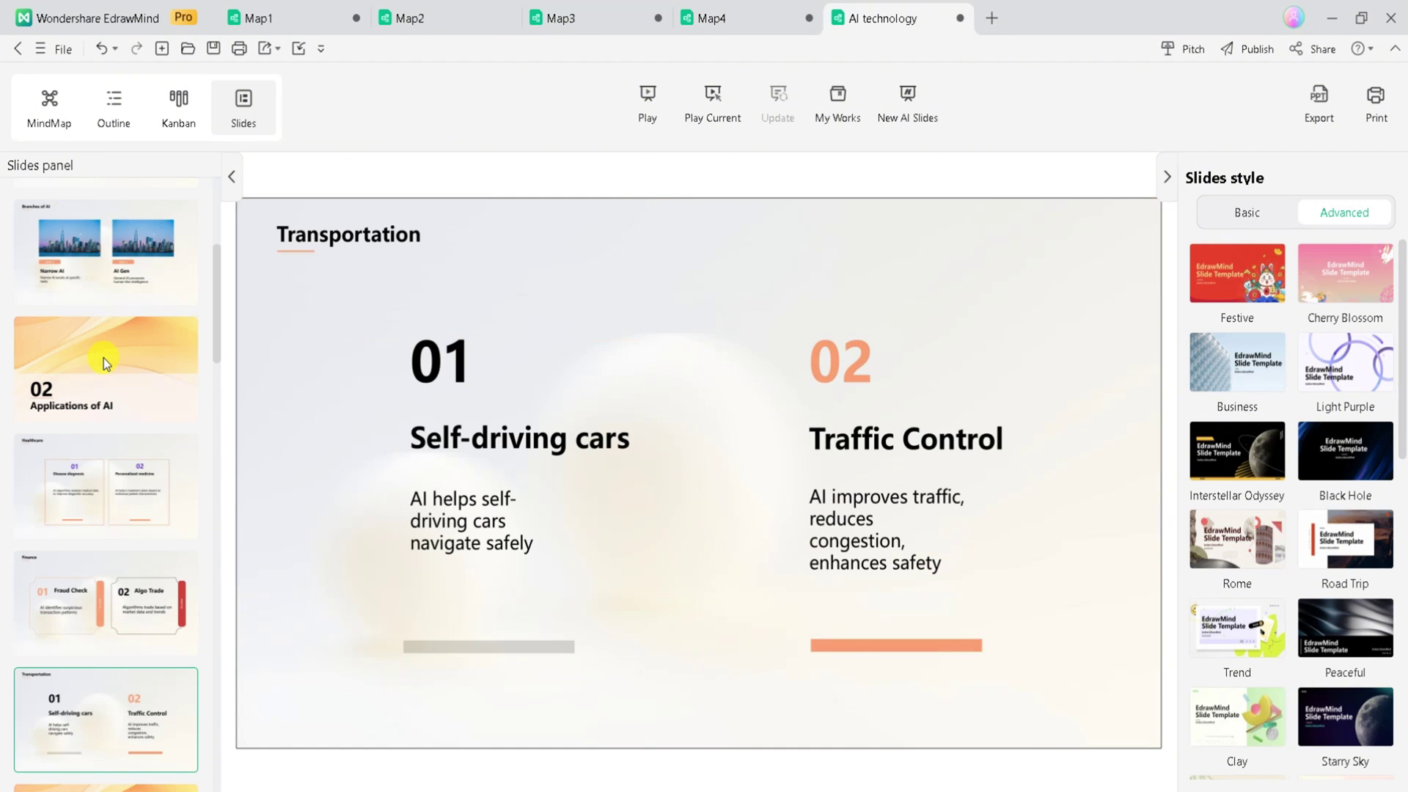
{"action": "key", "text": "Down"}
{"action": "key", "text": "Down"}
{"action": "key", "text": "Down"}
{"action": "key", "text": "Down"}
{"action": "key", "text": "Down"}
{"action": "key", "text": "Down"}
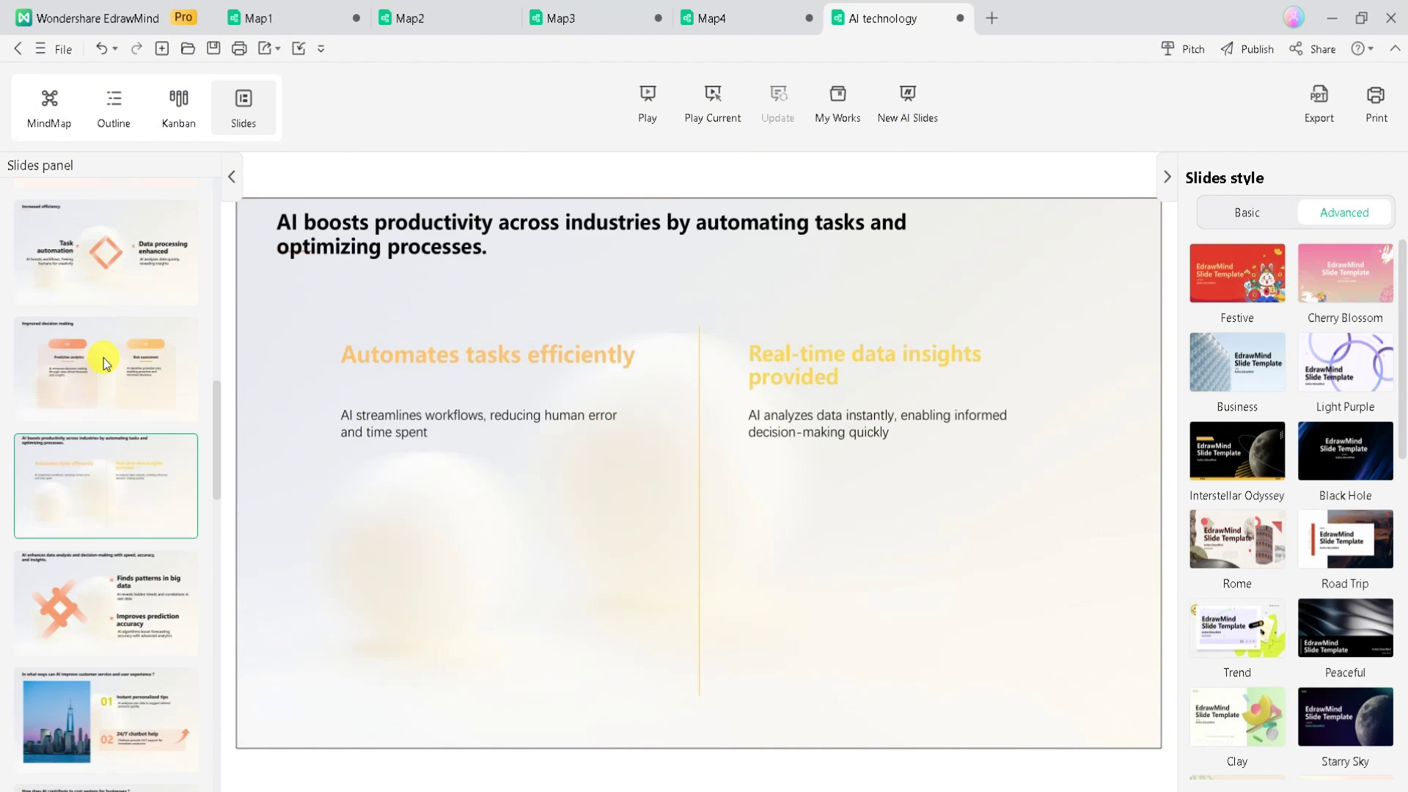
{"action": "key", "text": "Down"}
{"action": "key", "text": "Down"}
{"action": "key", "text": "Down"}
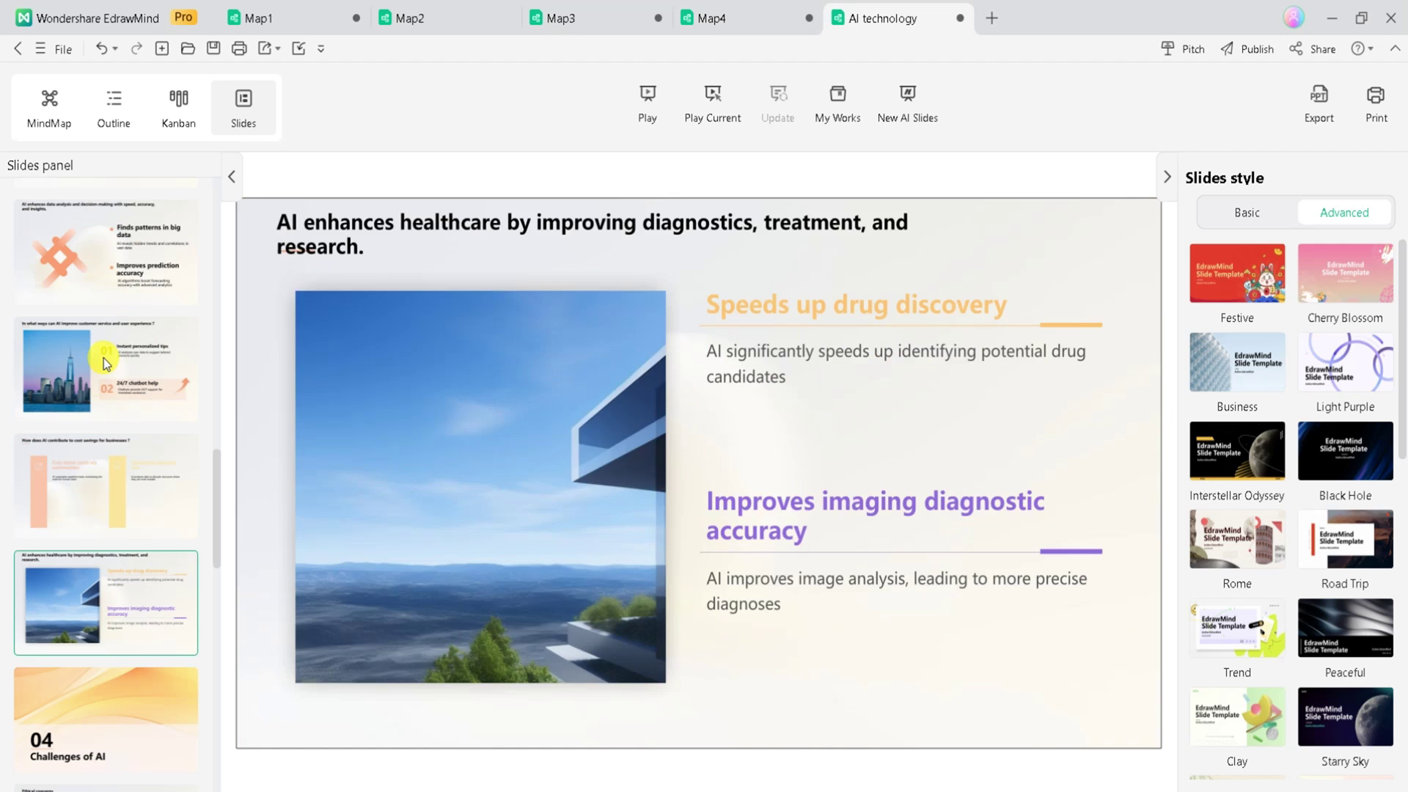
{"action": "key", "text": "Down"}
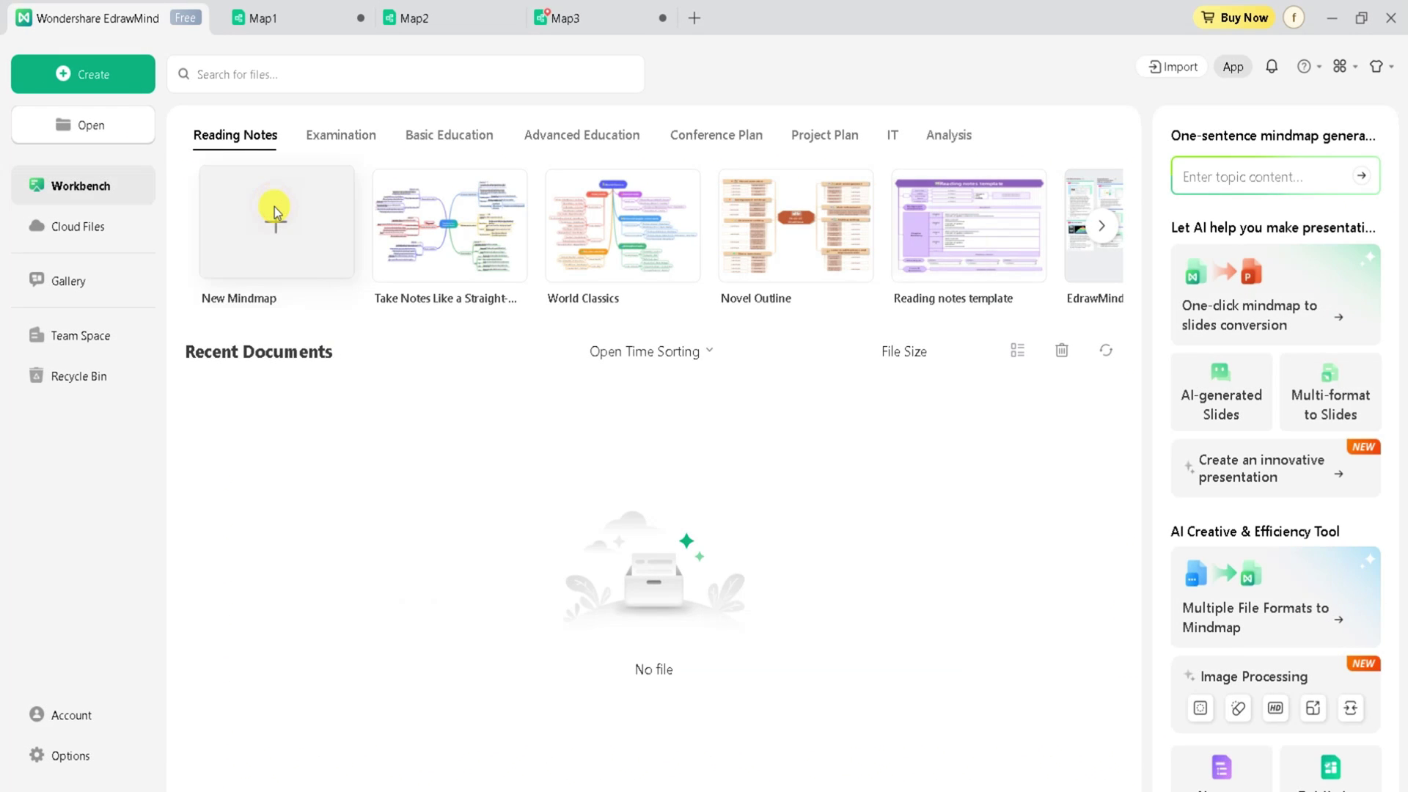
Start a new mind map, view it as Kanban, and step through the AI technology healthcare slides.
{"action": "left_click", "coordinate": [275, 209]}
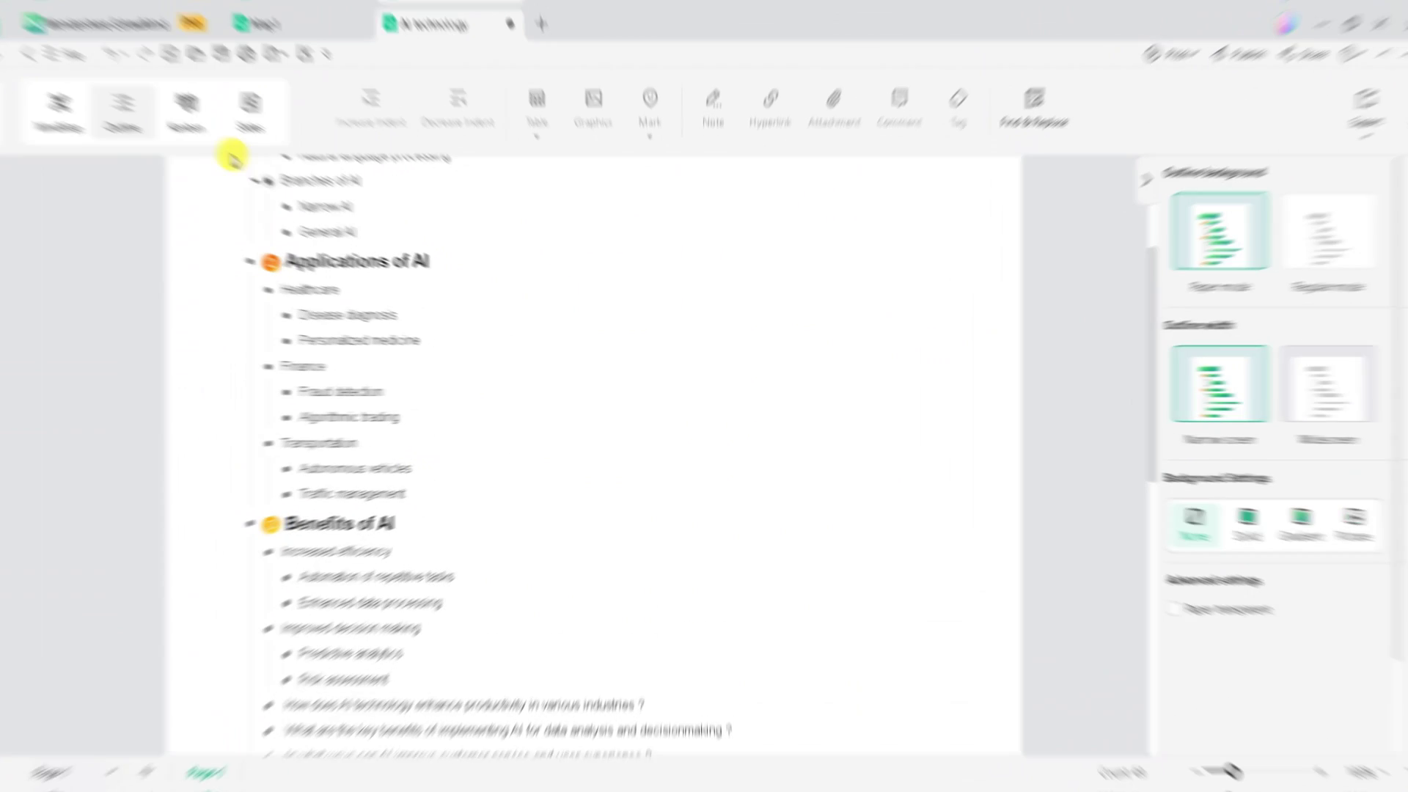
{"action": "left_click", "coordinate": [184, 123]}
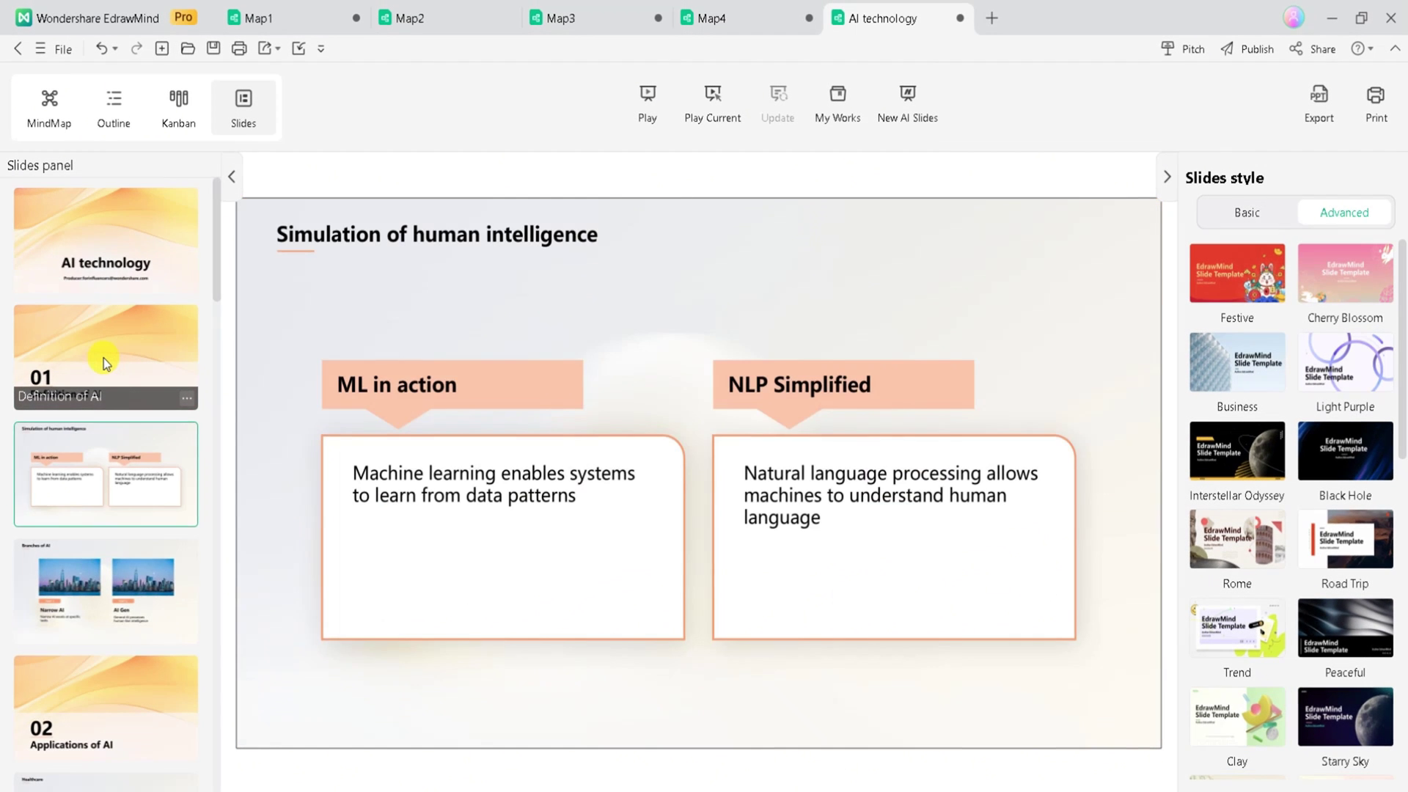
{"action": "key", "text": "Down"}
{"action": "key", "text": "Down"}
{"action": "key", "text": "Down"}
{"action": "key", "text": "Down"}
{"action": "key", "text": "Down"}
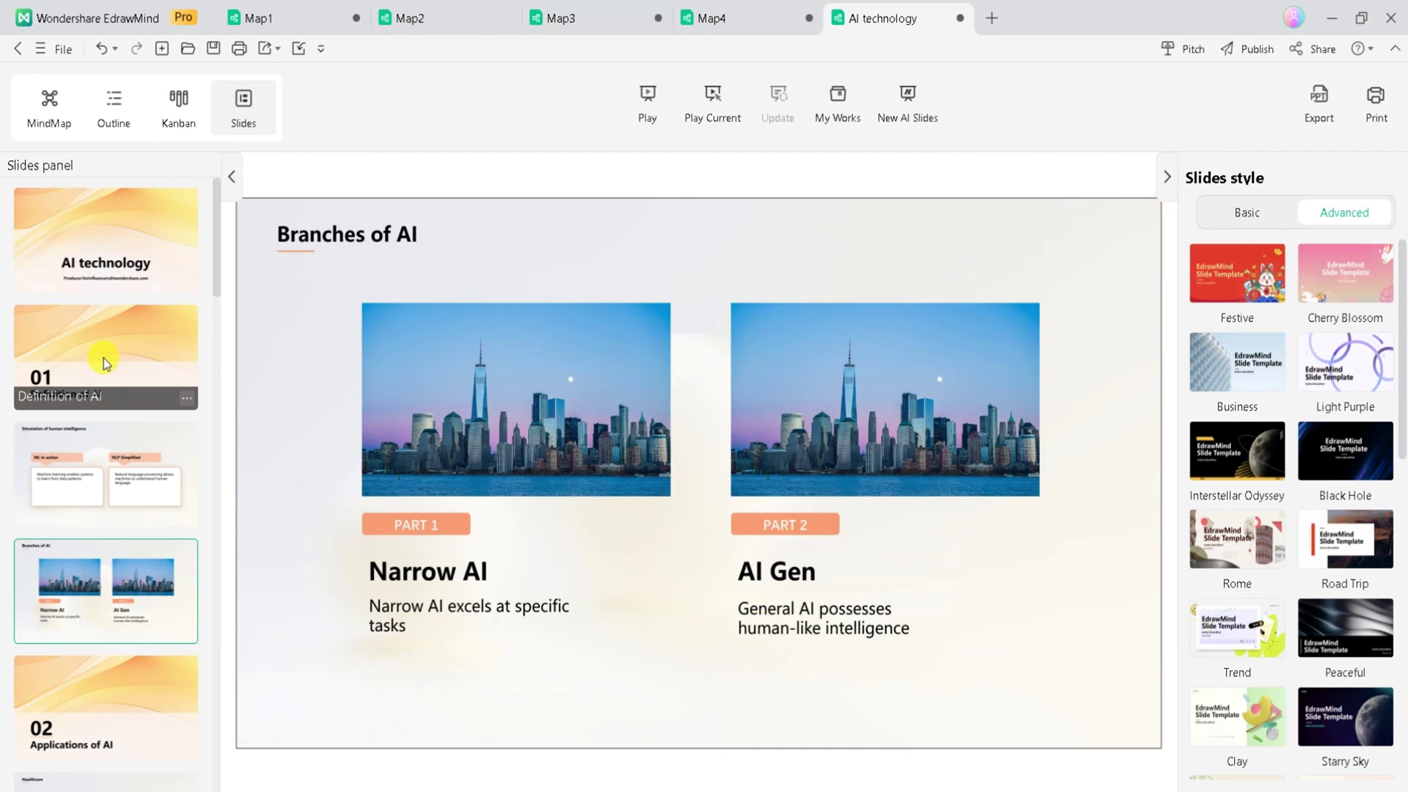
{"action": "key", "text": "Down"}
{"action": "key", "text": "Down"}
{"action": "key", "text": "Down"}
{"action": "key", "text": "Down"}
{"action": "key", "text": "Down"}
{"action": "key", "text": "Down"}
{"action": "key", "text": "Down"}
{"action": "key", "text": "Down"}
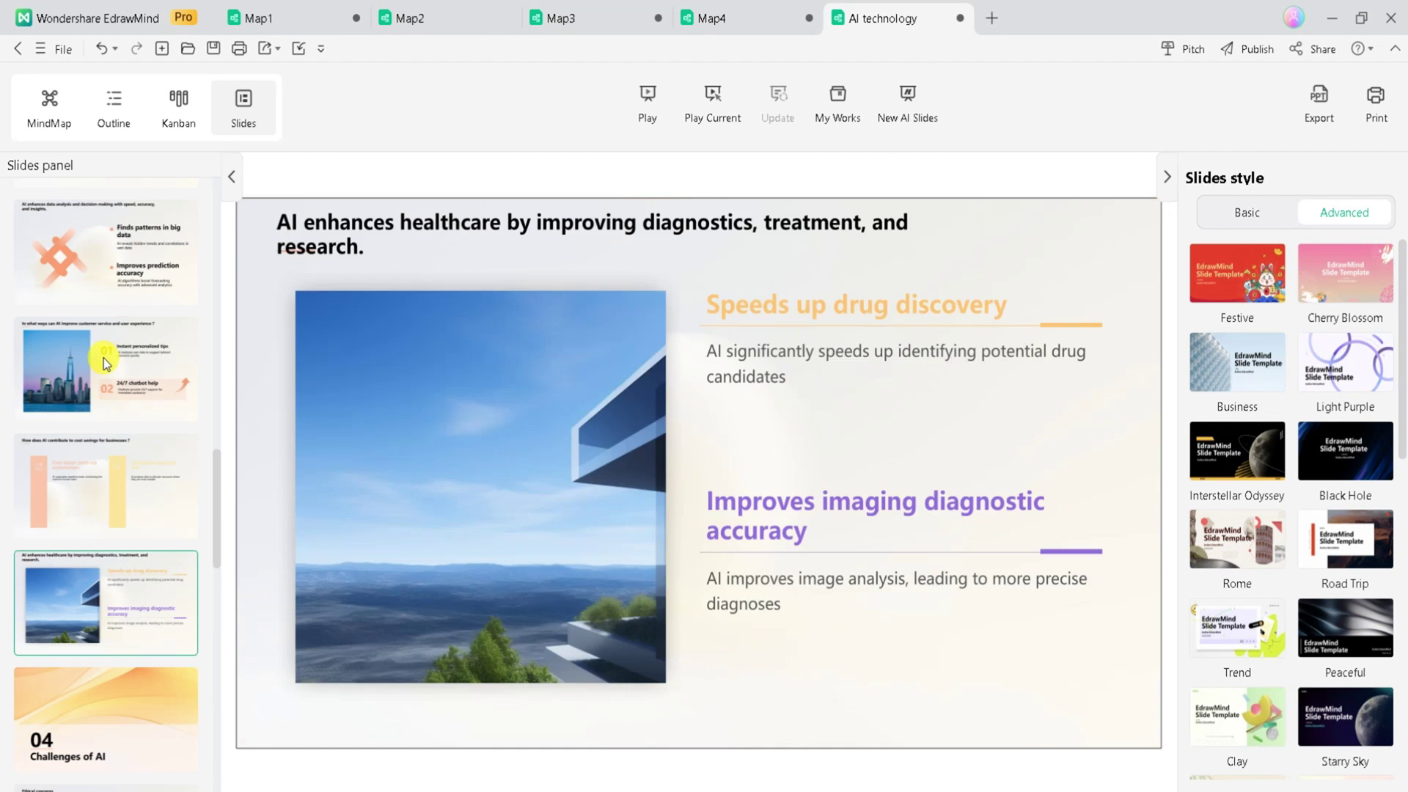